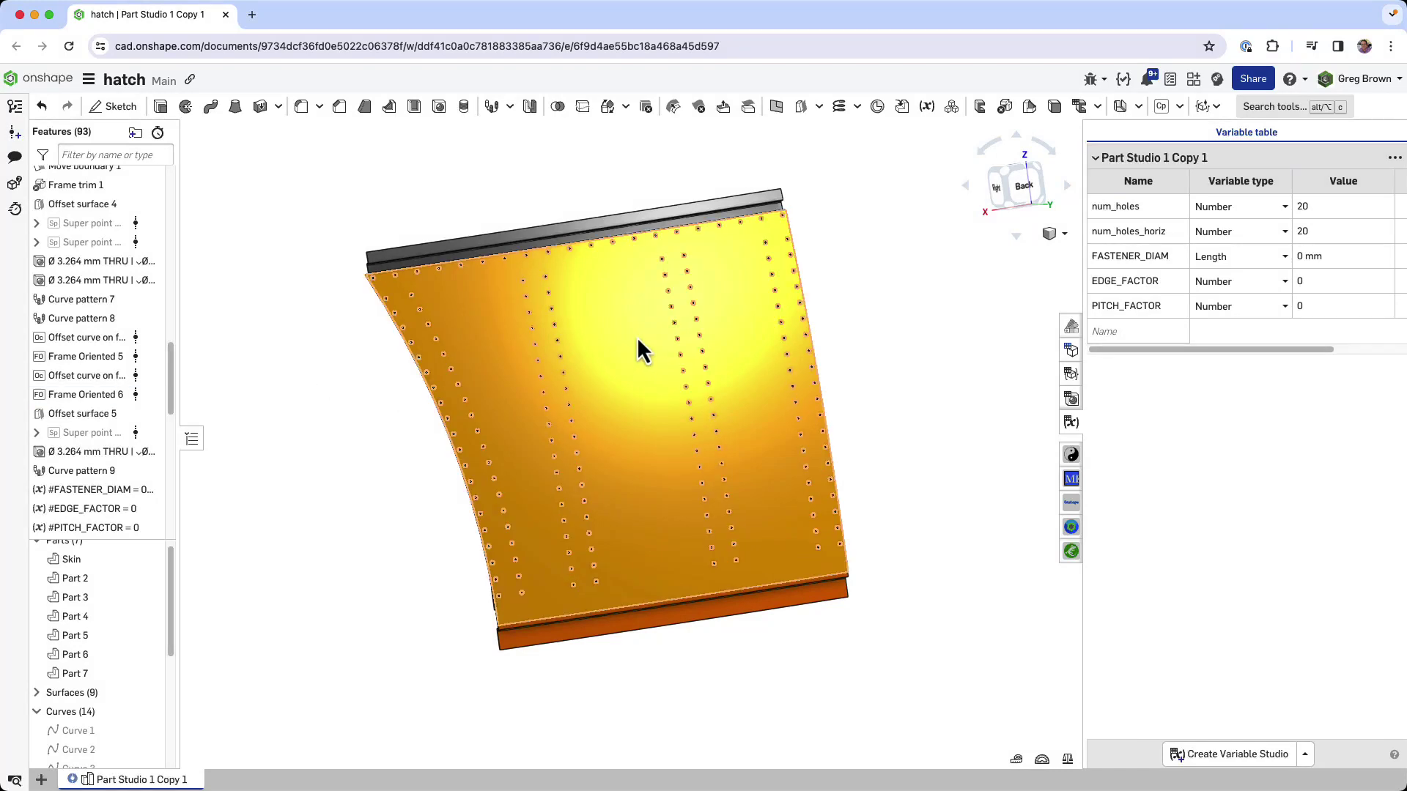
Step: Examine the hatch skin, its existing rows of fastener holes and the bare strip along its lower edge
{"action": "mouse_move", "coordinate": [640, 348]}
{"action": "right_mouse_down"}
{"action": "mouse_move", "coordinate": [628, 327]}
{"action": "mouse_move", "coordinate": [635, 352]}
{"action": "mouse_move", "coordinate": [603, 337]}
{"action": "mouse_move", "coordinate": [602, 321]}
{"action": "mouse_move", "coordinate": [631, 354]}
{"action": "mouse_move", "coordinate": [762, 355]}
{"action": "mouse_move", "coordinate": [832, 377]}
{"action": "mouse_move", "coordinate": [626, 384]}
{"action": "mouse_move", "coordinate": [640, 391]}
{"action": "mouse_move", "coordinate": [640, 373]}
{"action": "mouse_move", "coordinate": [618, 402]}
{"action": "mouse_move", "coordinate": [629, 382]}
{"action": "mouse_move", "coordinate": [642, 399]}
{"action": "right_mouse_up"}
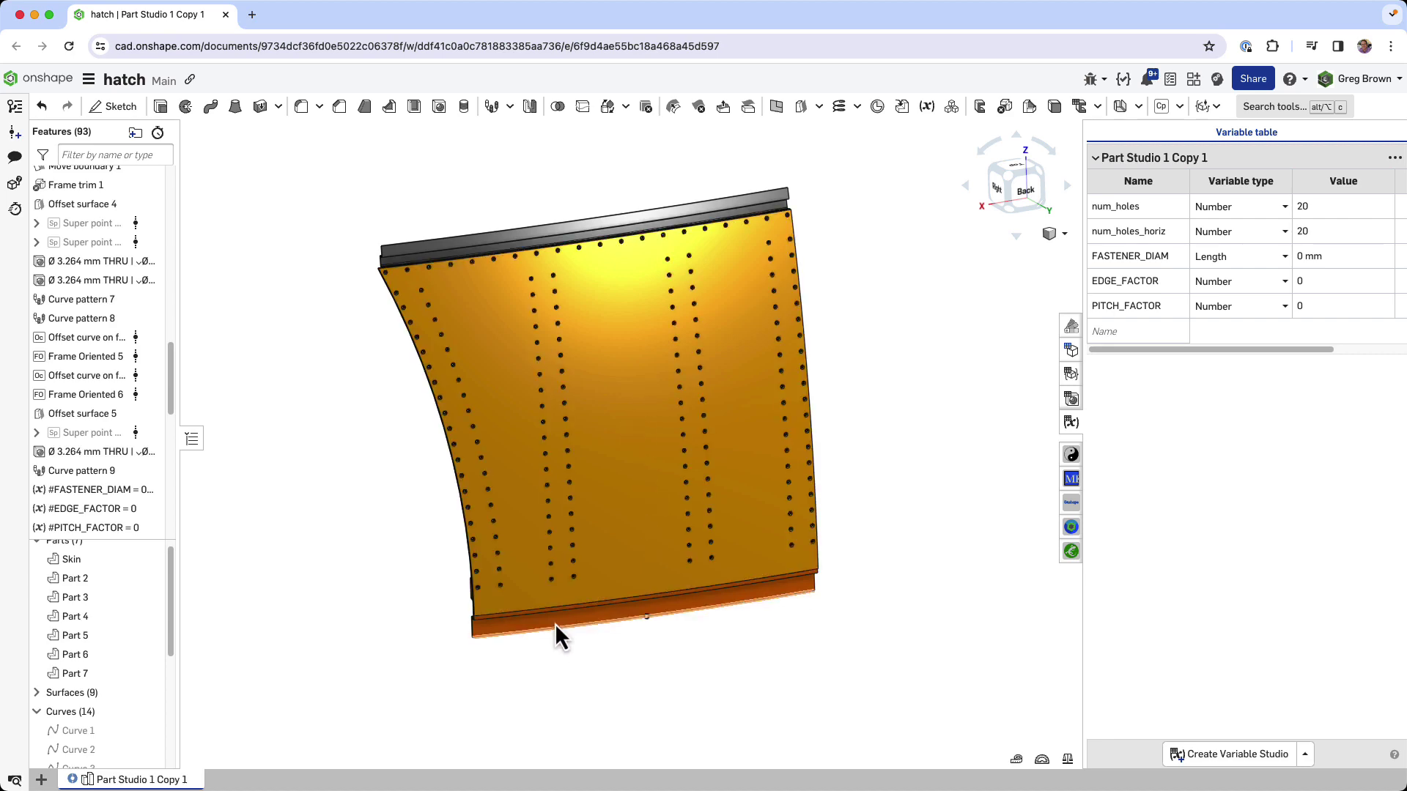
{"action": "mouse_move", "coordinate": [613, 454]}
{"action": "right_mouse_down"}
{"action": "mouse_move", "coordinate": [595, 437]}
{"action": "mouse_move", "coordinate": [707, 433]}
{"action": "mouse_move", "coordinate": [508, 460]}
{"action": "mouse_move", "coordinate": [485, 450]}
{"action": "mouse_move", "coordinate": [675, 461]}
{"action": "mouse_move", "coordinate": [691, 455]}
{"action": "mouse_move", "coordinate": [485, 460]}
{"action": "mouse_move", "coordinate": [494, 427]}
{"action": "mouse_move", "coordinate": [460, 461]}
{"action": "mouse_move", "coordinate": [511, 445]}
{"action": "mouse_move", "coordinate": [501, 452]}
{"action": "mouse_move", "coordinate": [504, 425]}
{"action": "mouse_move", "coordinate": [503, 477]}
{"action": "right_mouse_up"}
{"action": "scroll", "coordinate": [706, 433], "scroll_direction": "up", "scroll_amount": 3}
{"action": "scroll", "coordinate": [513, 460], "scroll_direction": "up", "scroll_amount": 2}
{"action": "scroll", "coordinate": [513, 460], "scroll_direction": "down", "scroll_amount": 2}
{"action": "scroll", "coordinate": [510, 450], "scroll_direction": "up", "scroll_amount": 2}
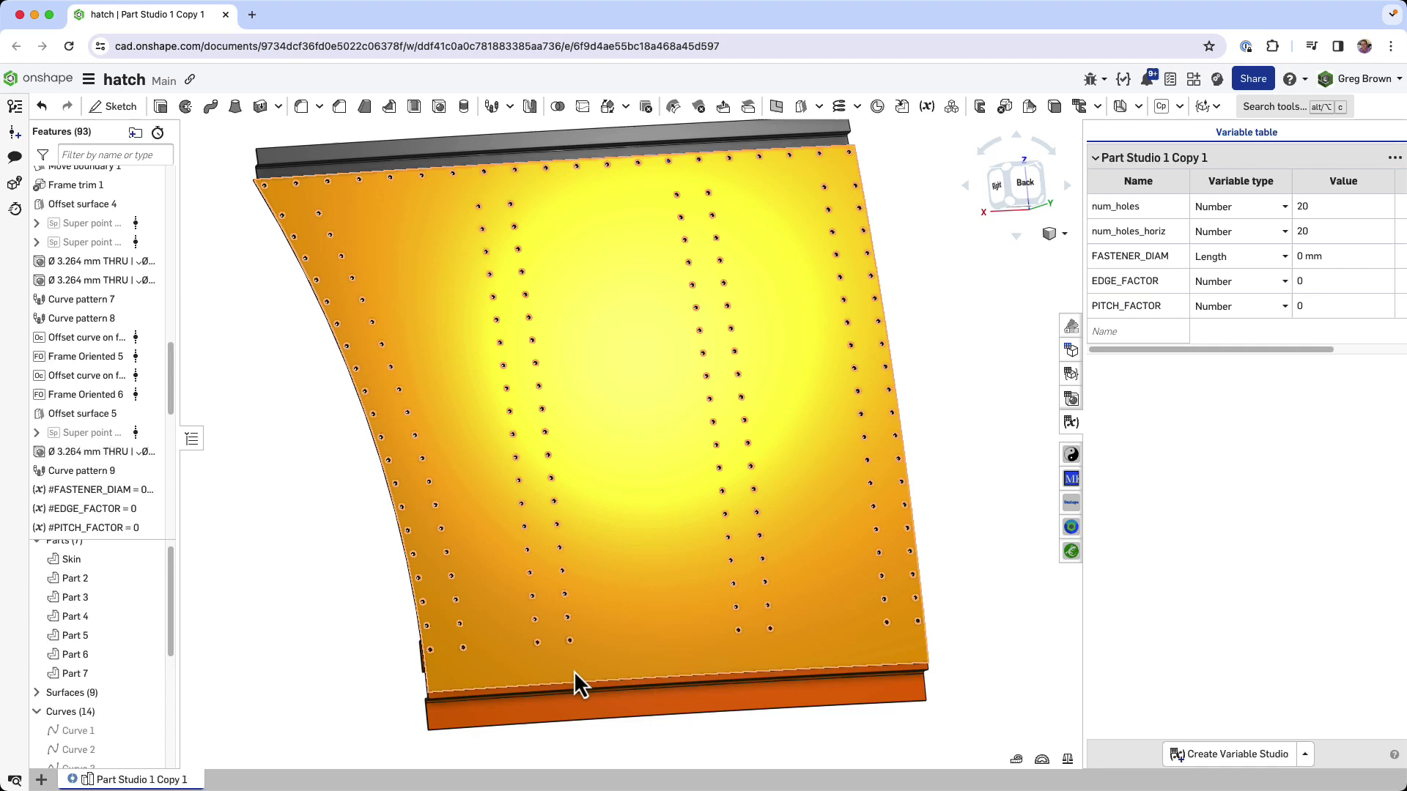
{"action": "mouse_move", "coordinate": [737, 645]}
{"action": "right_mouse_down"}
{"action": "mouse_move", "coordinate": [684, 649]}
{"action": "mouse_move", "coordinate": [653, 672]}
{"action": "mouse_move", "coordinate": [769, 644]}
{"action": "mouse_move", "coordinate": [754, 496]}
{"action": "mouse_move", "coordinate": [608, 548]}
{"action": "mouse_move", "coordinate": [599, 503]}
{"action": "mouse_move", "coordinate": [626, 487]}
{"action": "mouse_move", "coordinate": [600, 501]}
{"action": "right_mouse_up"}
{"action": "scroll", "coordinate": [608, 548], "scroll_direction": "up", "scroll_amount": 5}
{"action": "scroll", "coordinate": [608, 548], "scroll_direction": "down", "scroll_amount": 4}
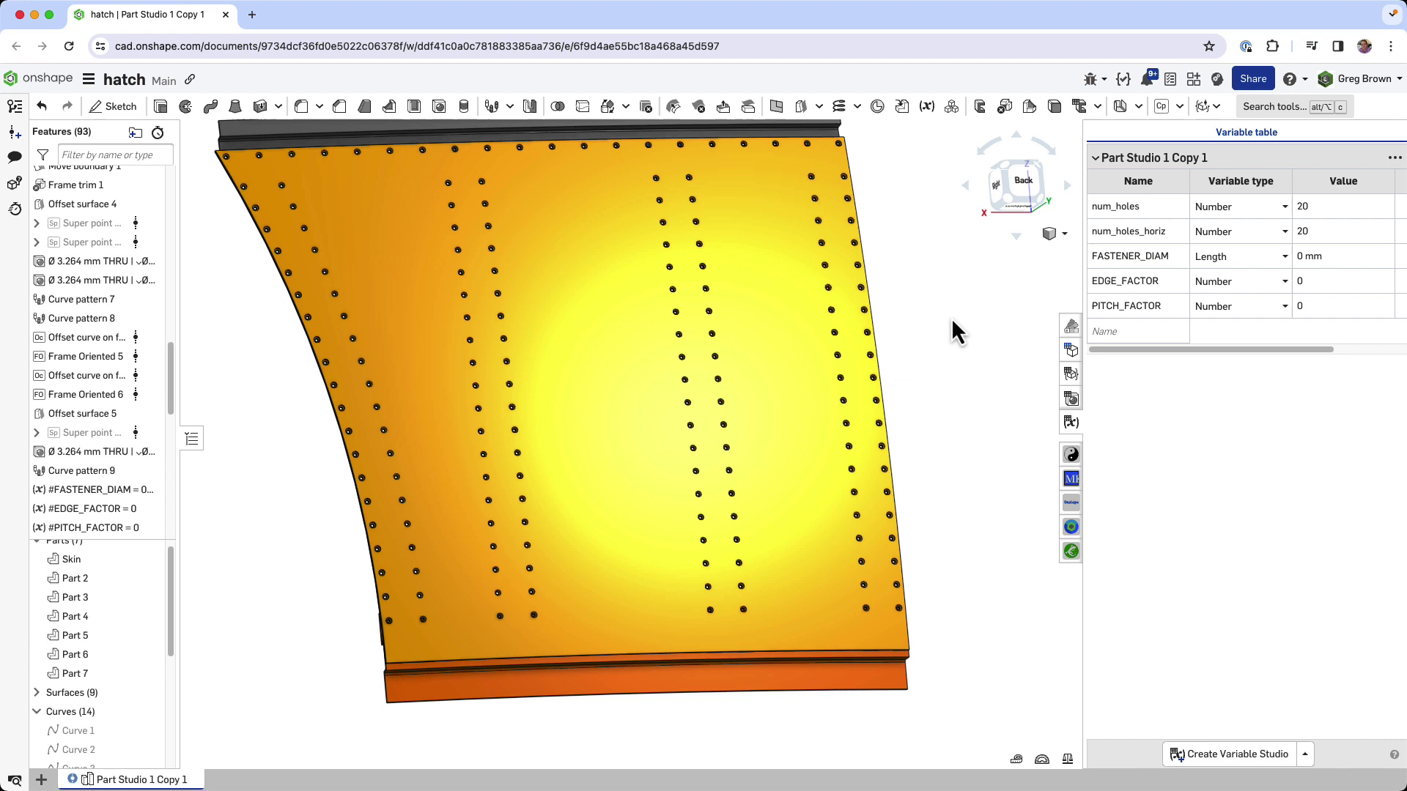
Step: Start an Offset curve with the Geodesic offset type from the outer lower edge of the skin
{"action": "left_click", "coordinate": [858, 107]}
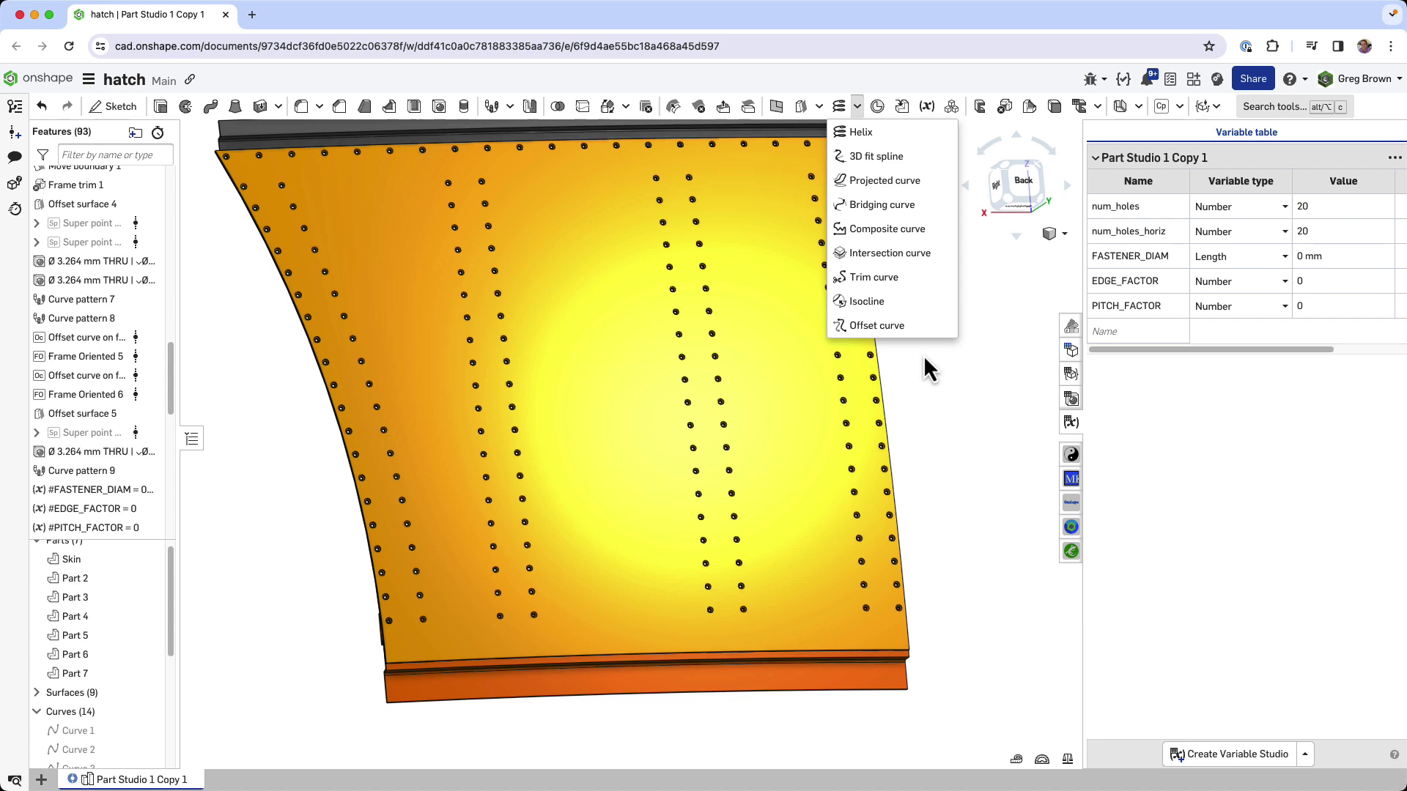
{"action": "left_click", "coordinate": [899, 326]}
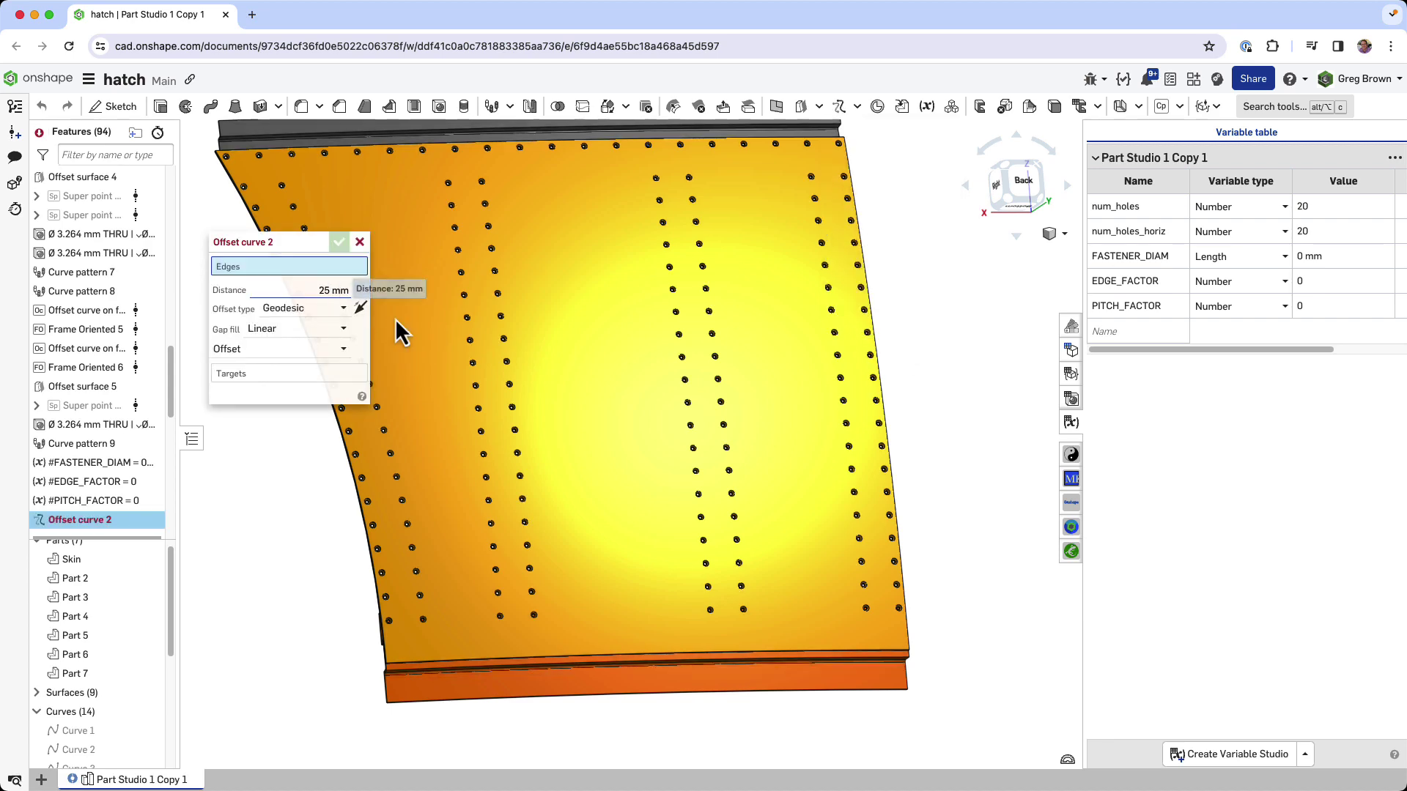
{"action": "right_click_drag", "start_coordinate": [526, 645], "coordinate": [559, 610]}
{"action": "scroll", "coordinate": [438, 651], "scroll_direction": "up", "scroll_amount": 6}
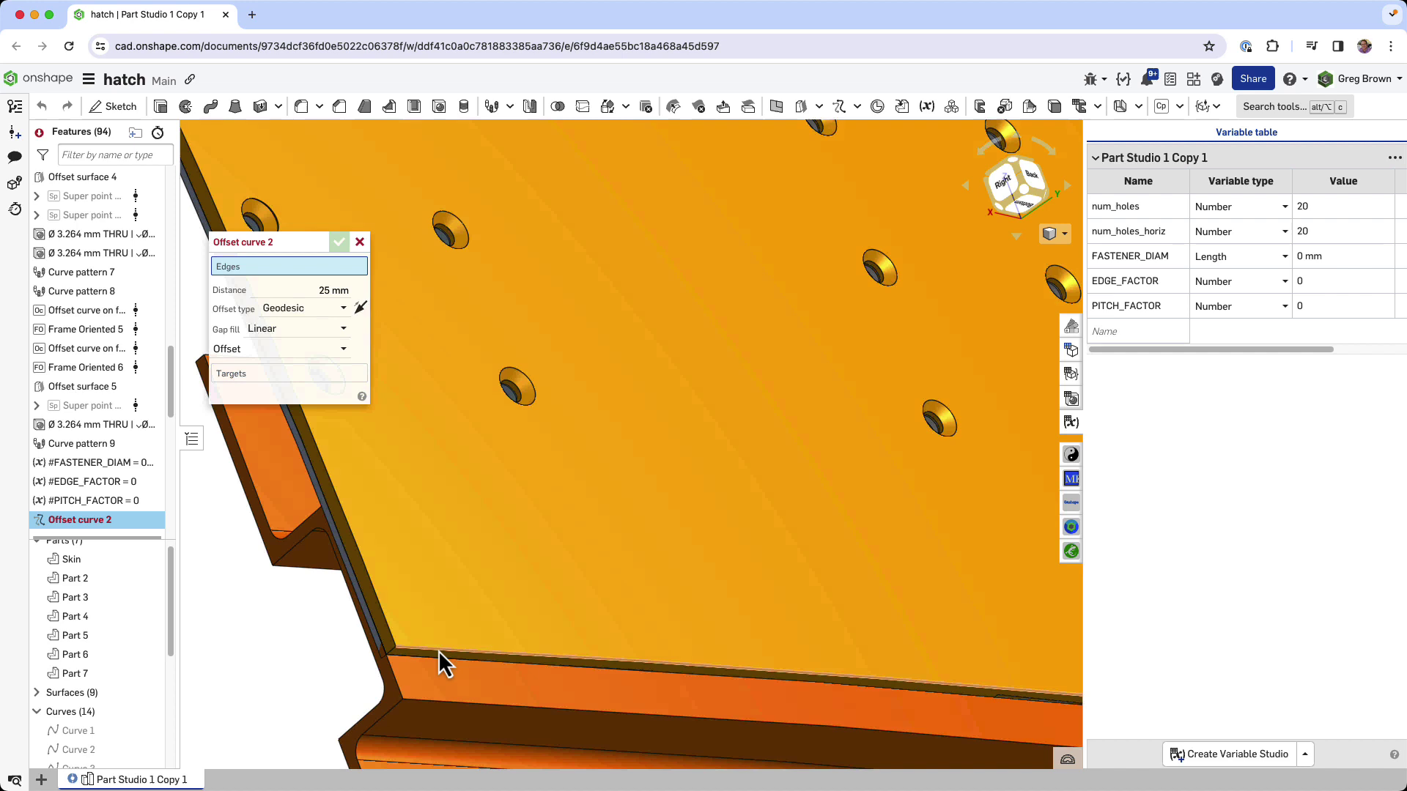
{"action": "scroll", "coordinate": [438, 653], "scroll_direction": "up", "scroll_amount": 3}
{"action": "left_click", "coordinate": [436, 668]}
{"action": "right_click_drag", "start_coordinate": [439, 591], "coordinate": [535, 519]}
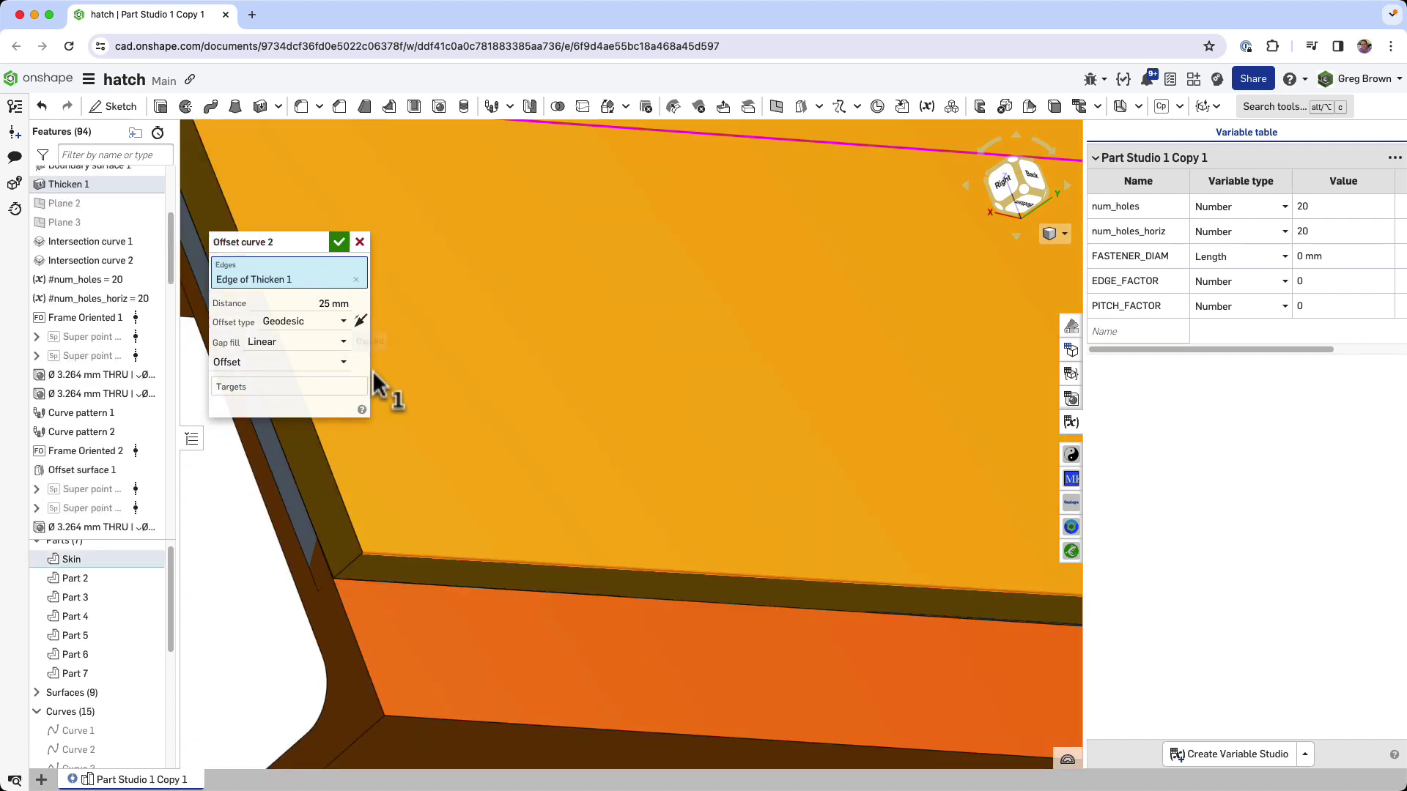
{"action": "scroll", "coordinate": [482, 548], "scroll_direction": "down", "scroll_amount": 3}
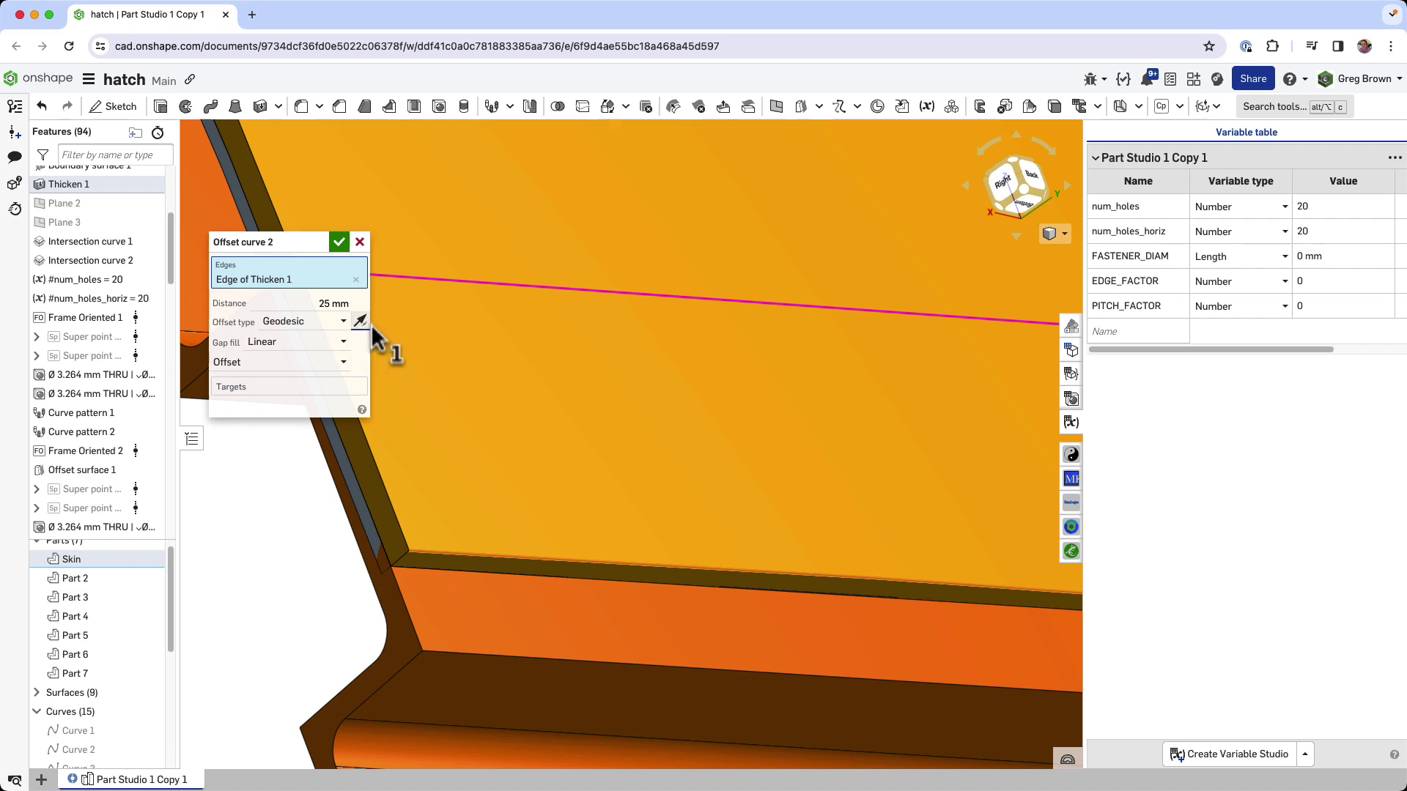
{"action": "right_click_drag", "start_coordinate": [549, 345], "coordinate": [521, 392]}
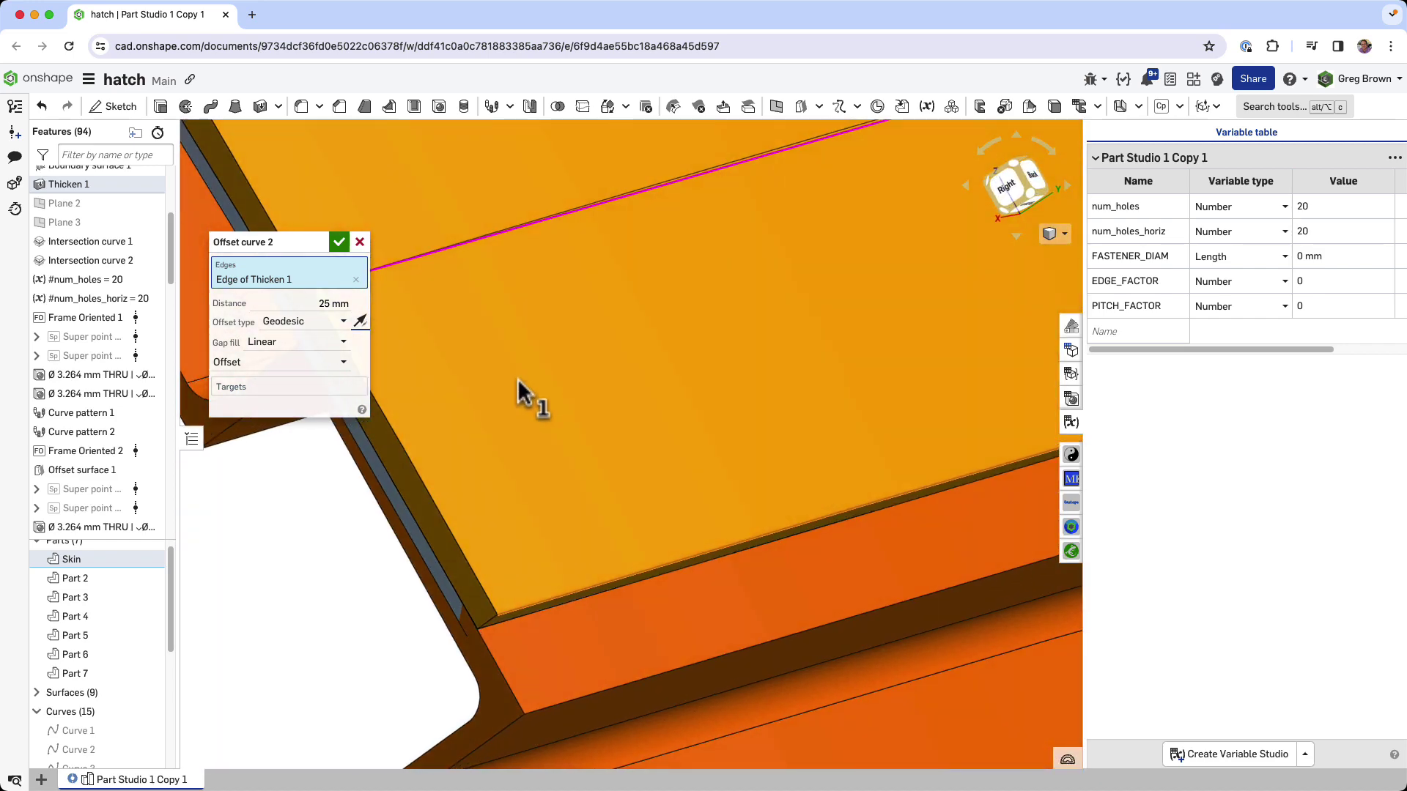
{"action": "scroll", "coordinate": [477, 499], "scroll_direction": "down", "scroll_amount": 5}
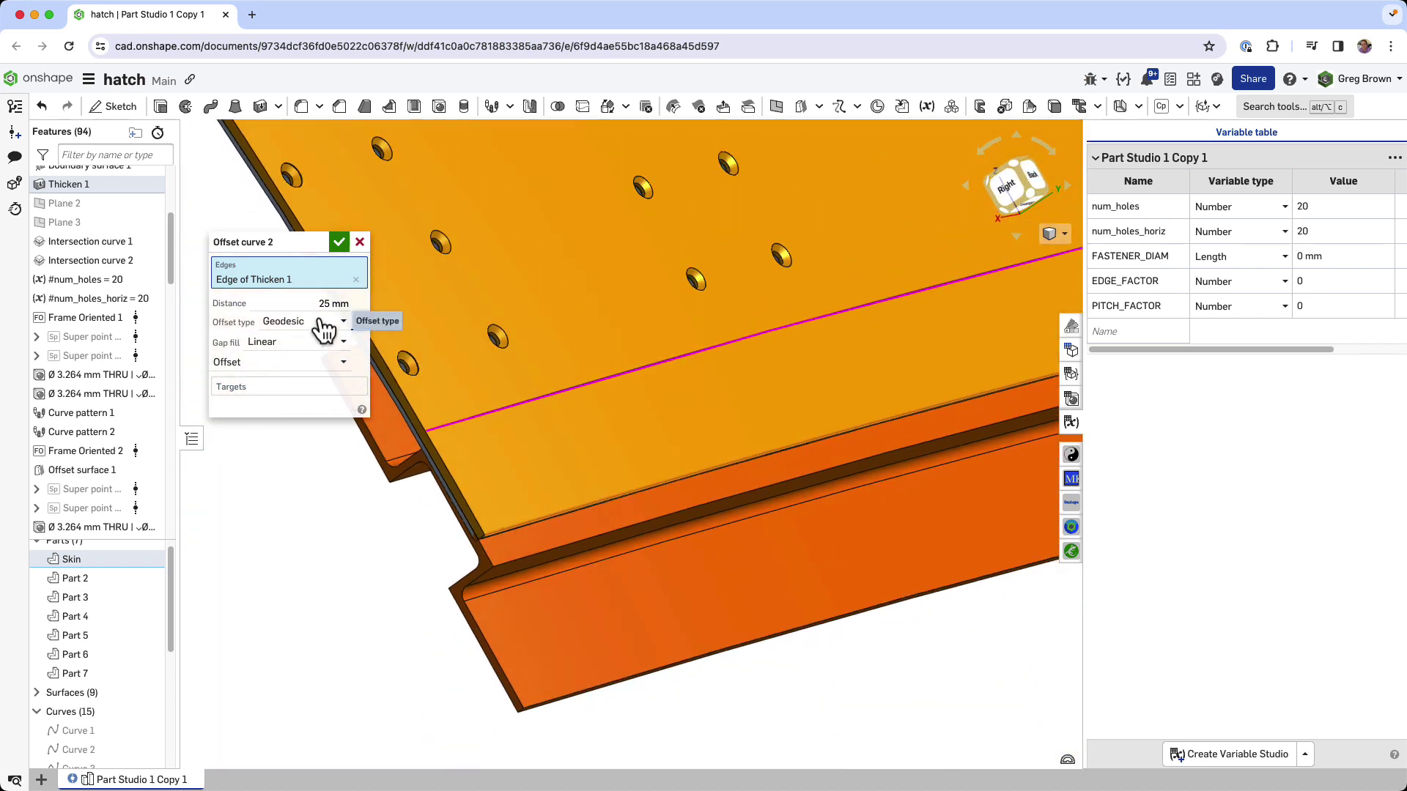
{"action": "scroll", "coordinate": [461, 539], "scroll_direction": "down", "scroll_amount": 3}
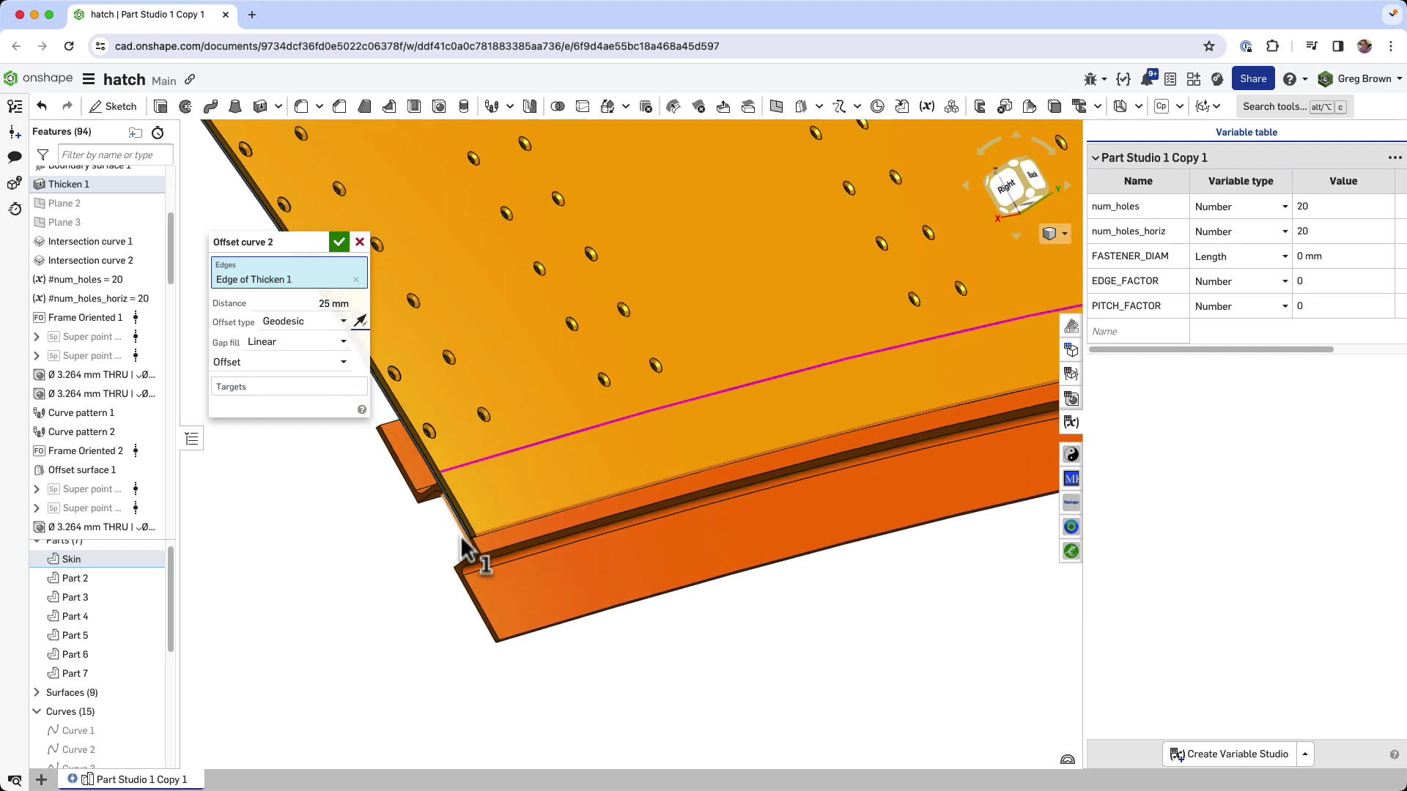
{"action": "mouse_move", "coordinate": [466, 542]}
{"action": "right_mouse_down"}
{"action": "mouse_move", "coordinate": [519, 519]}
{"action": "mouse_move", "coordinate": [455, 532]}
{"action": "right_mouse_up"}
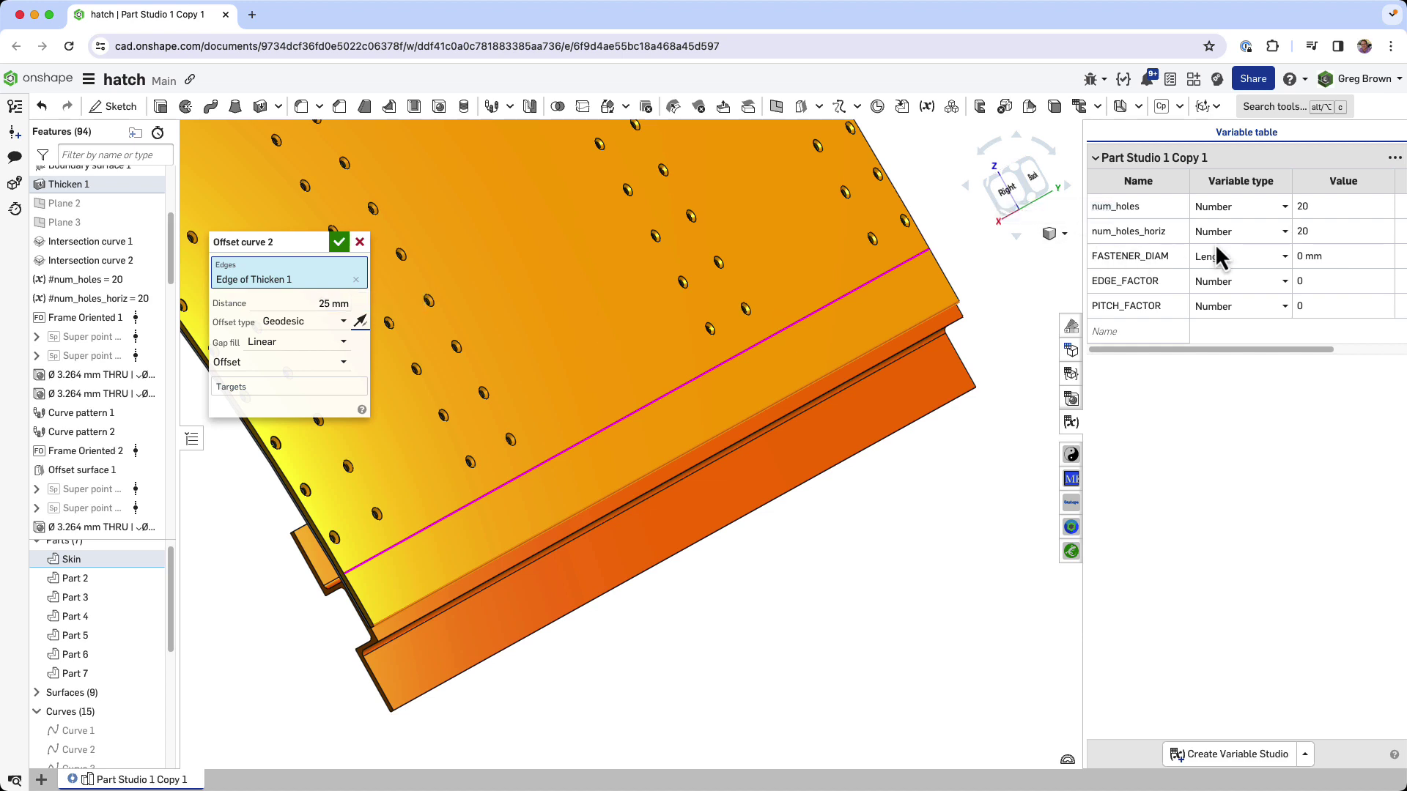
Step: Set the variables FASTENER_DIAM to 3/16 in, EDGE_FACTOR to 2.5 and PITCH_FACTOR to 4
{"action": "left_click", "coordinate": [1315, 255]}
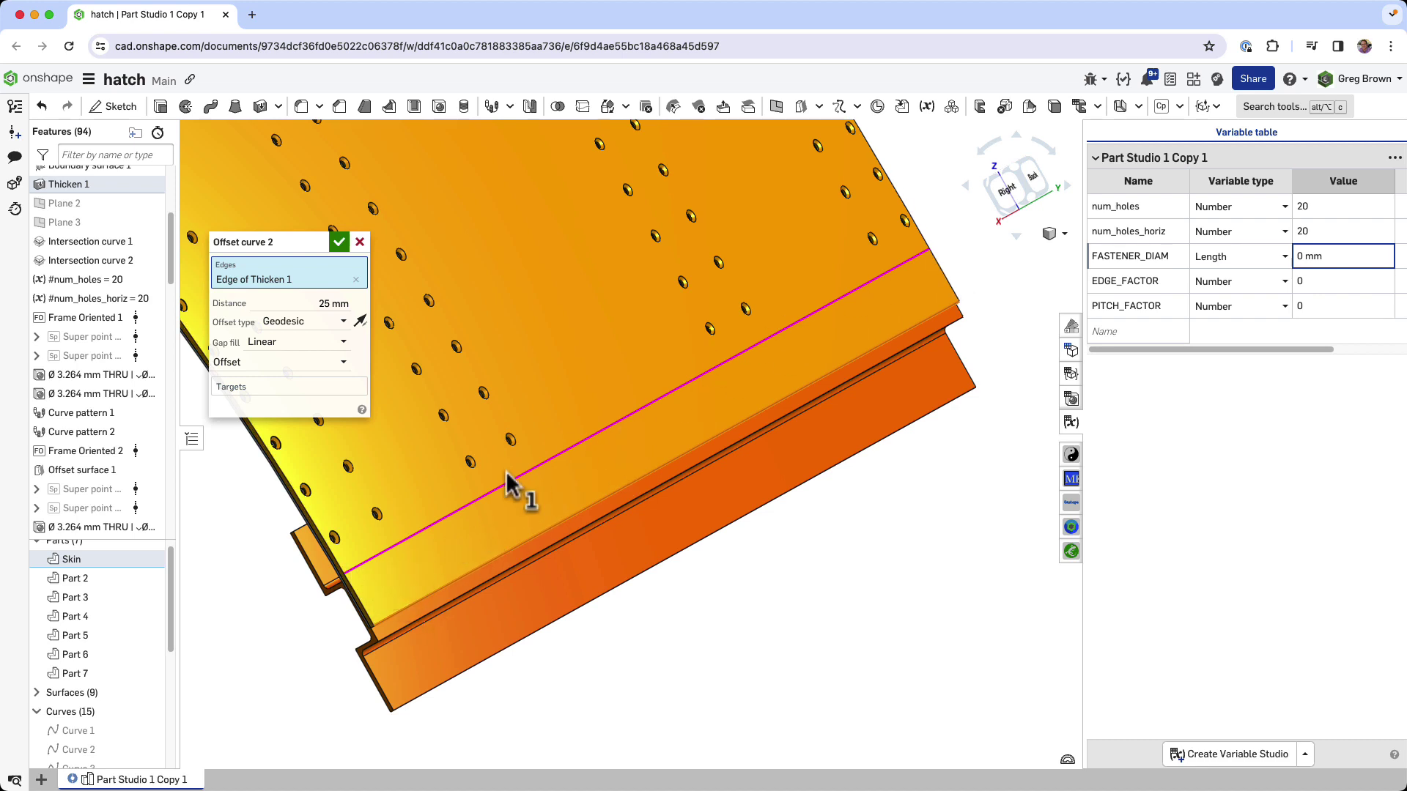
{"action": "left_click", "coordinate": [1331, 258]}
{"action": "type", "text": "3/16"}
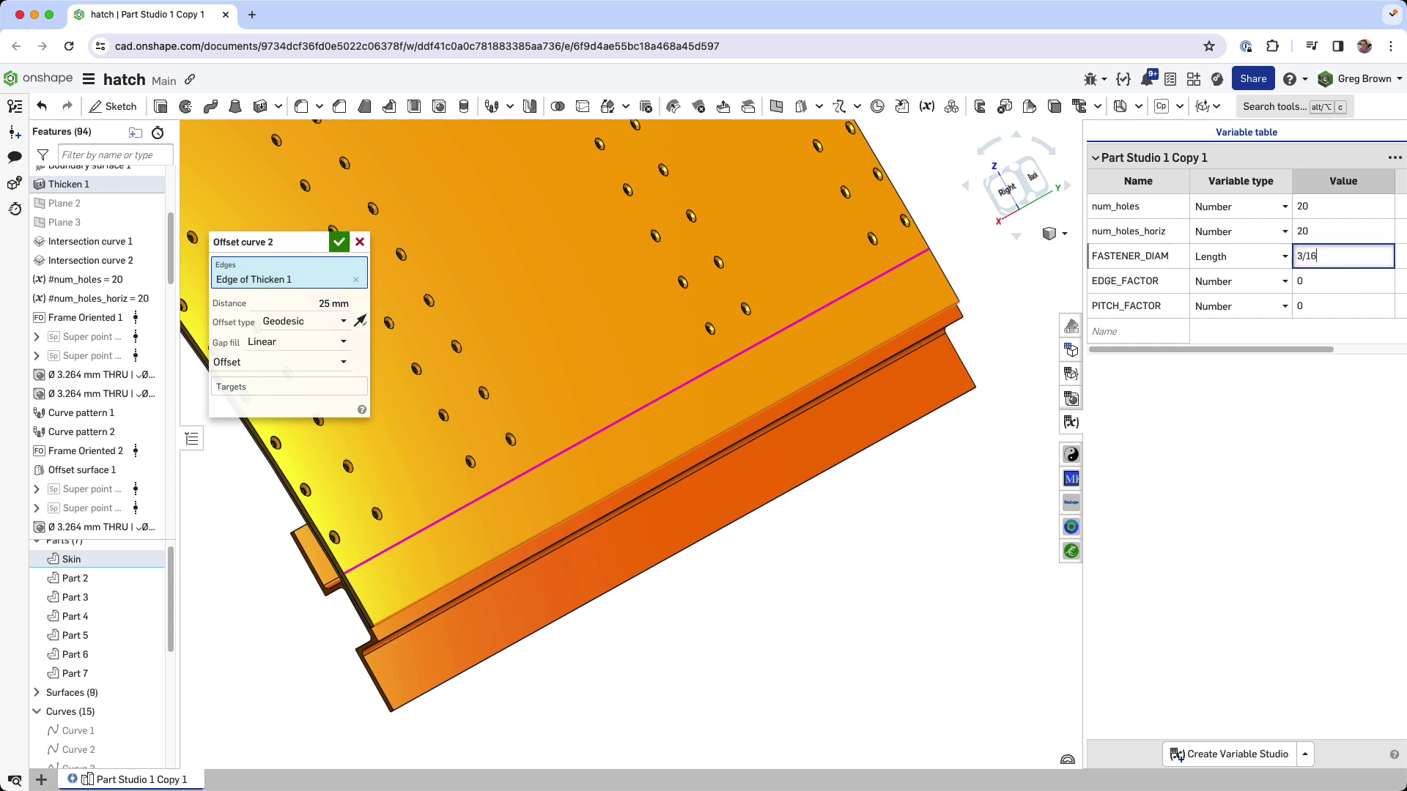
{"action": "type", "text": "in"}
{"action": "key", "text": "Return"}
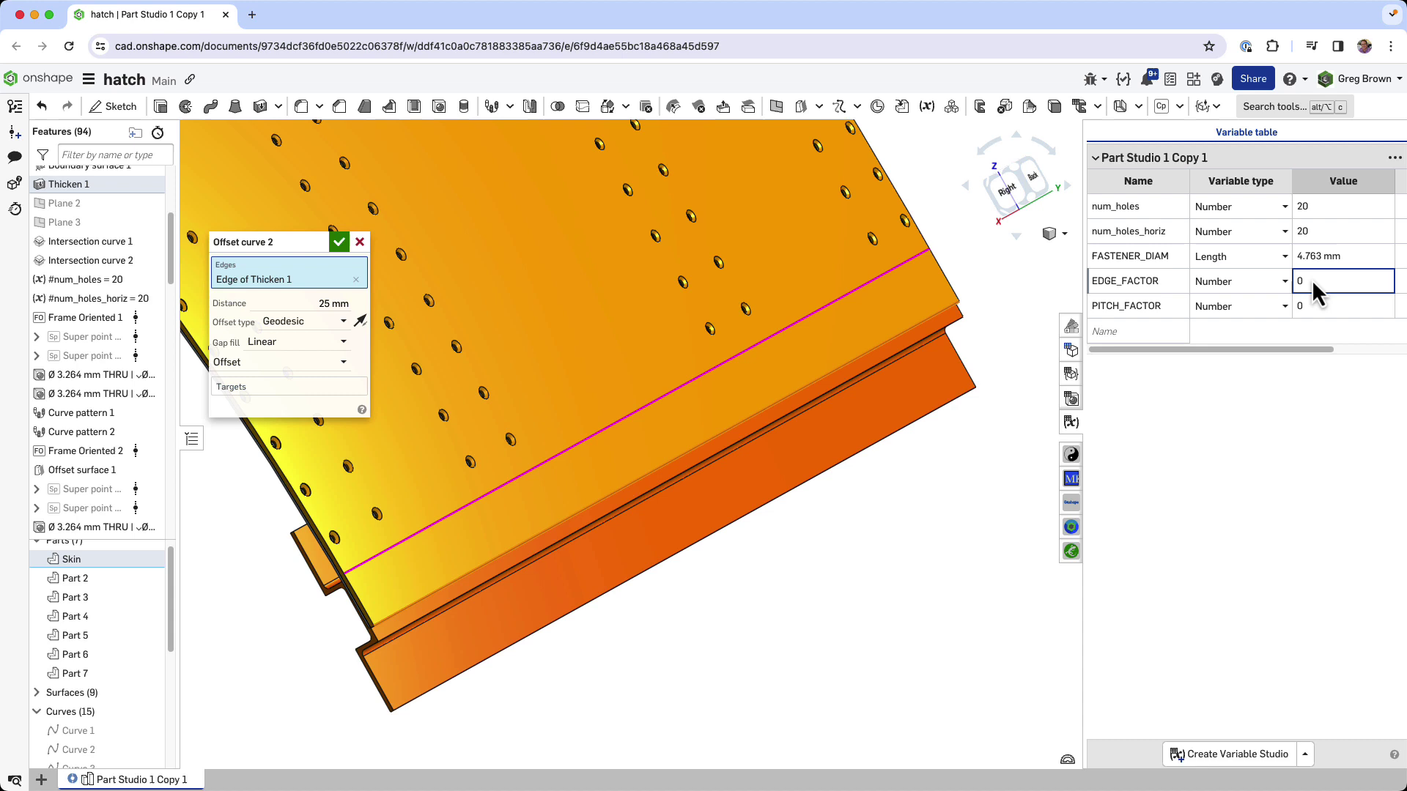
{"action": "type", "text": "2.5"}
{"action": "key", "text": "Return"}
{"action": "type", "text": "4"}
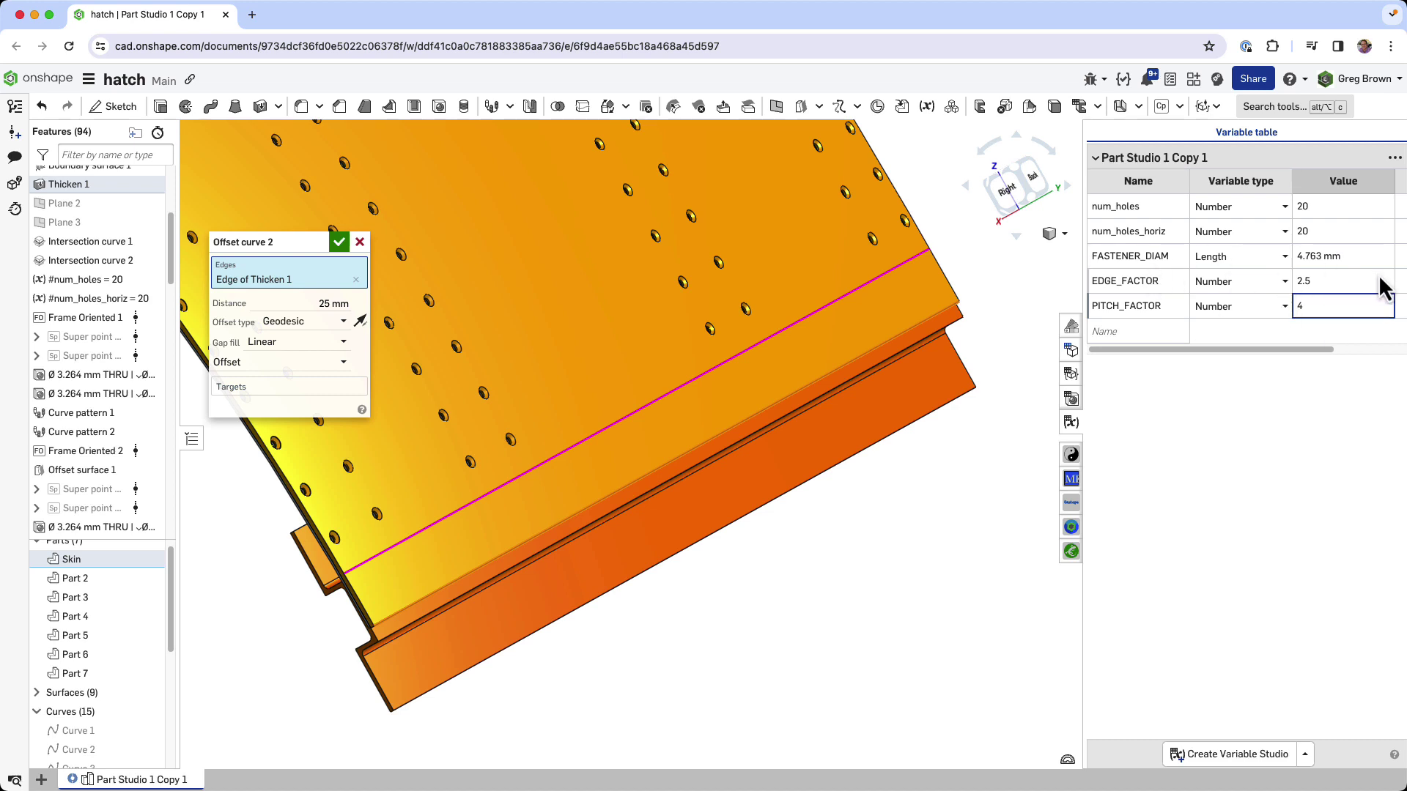
Step: Set the offset curve's distance to #EDGE_FACTOR*#FASTENER_DIAM
{"action": "left_click", "coordinate": [310, 301]}
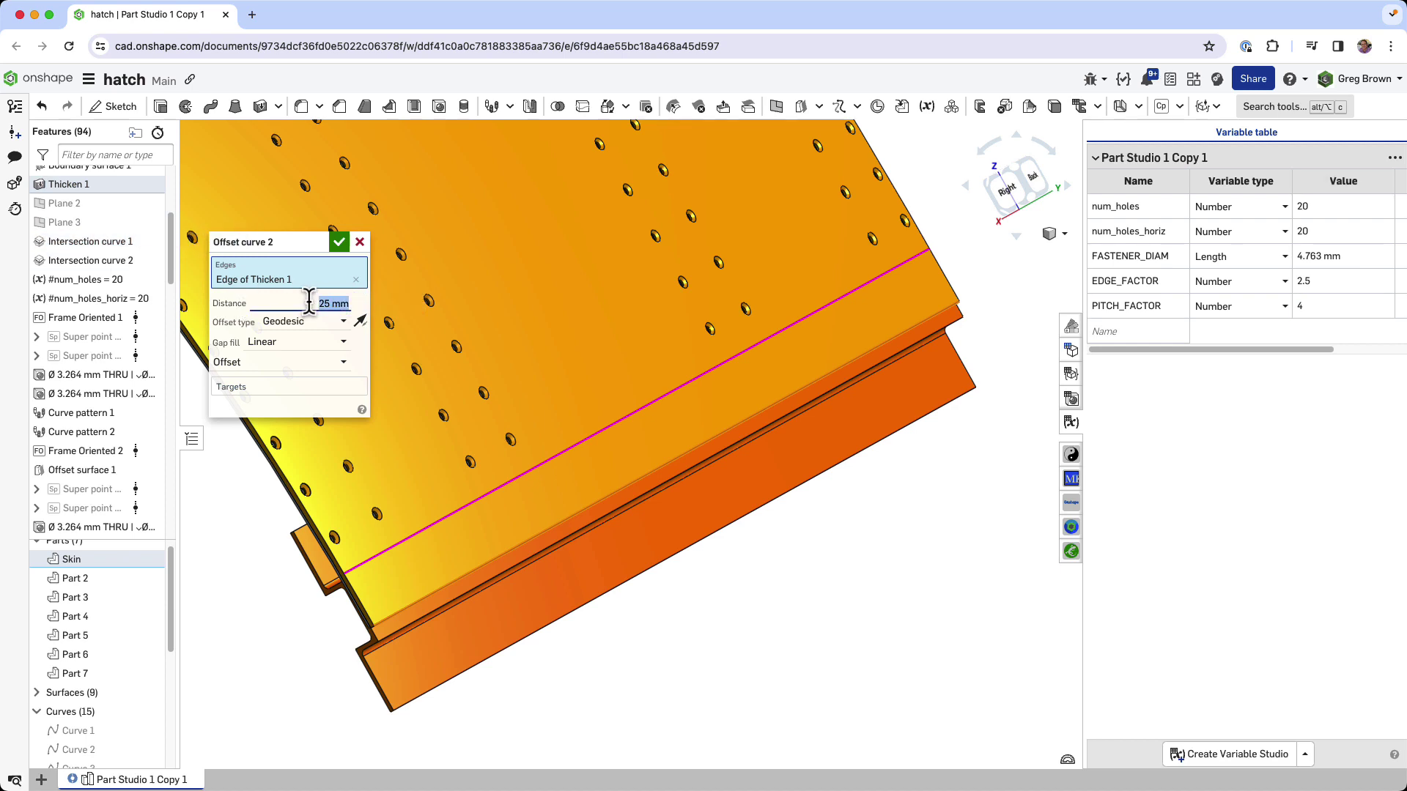
{"action": "type", "text": "#"}
{"action": "left_click", "coordinate": [297, 324]}
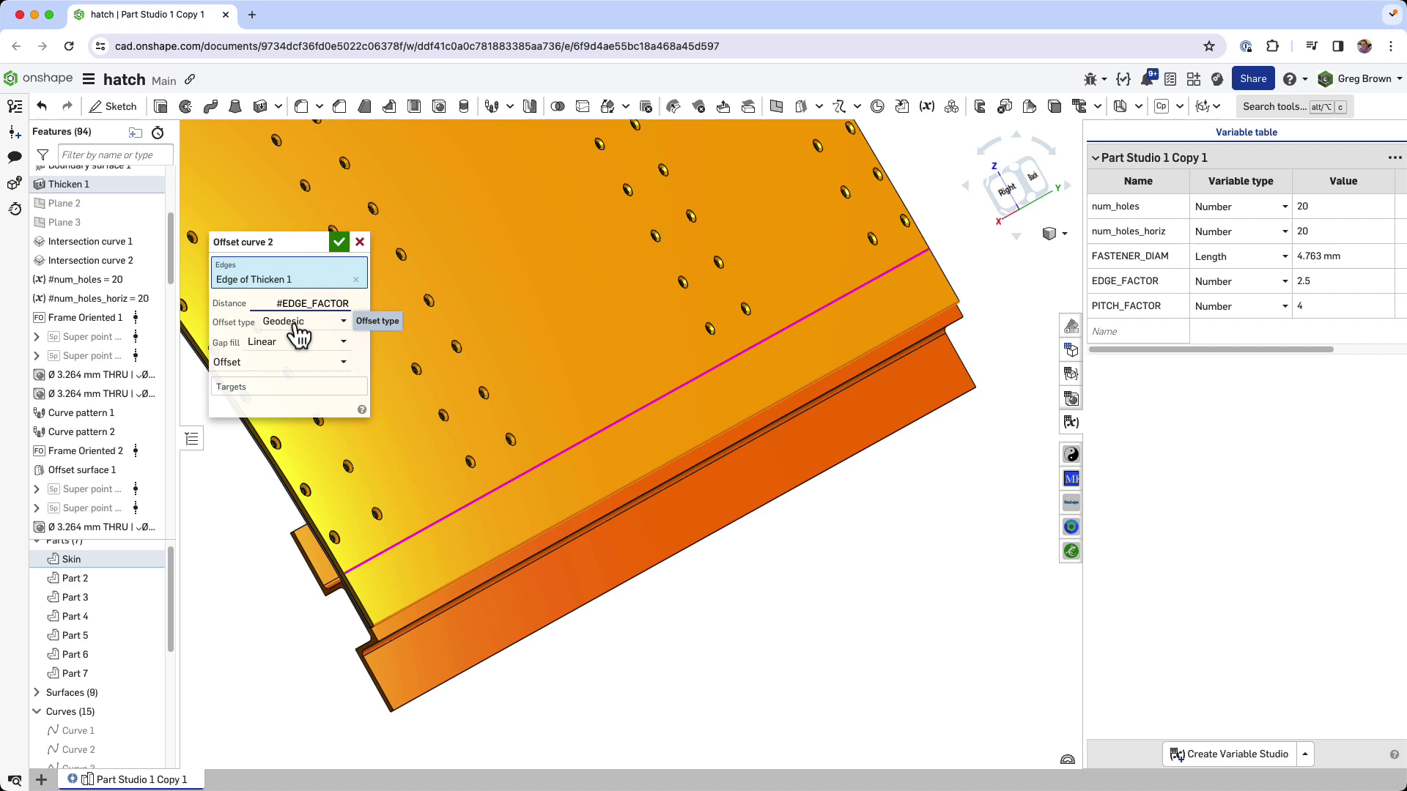
{"action": "type", "text": "*#"}
{"action": "left_click", "coordinate": [294, 346]}
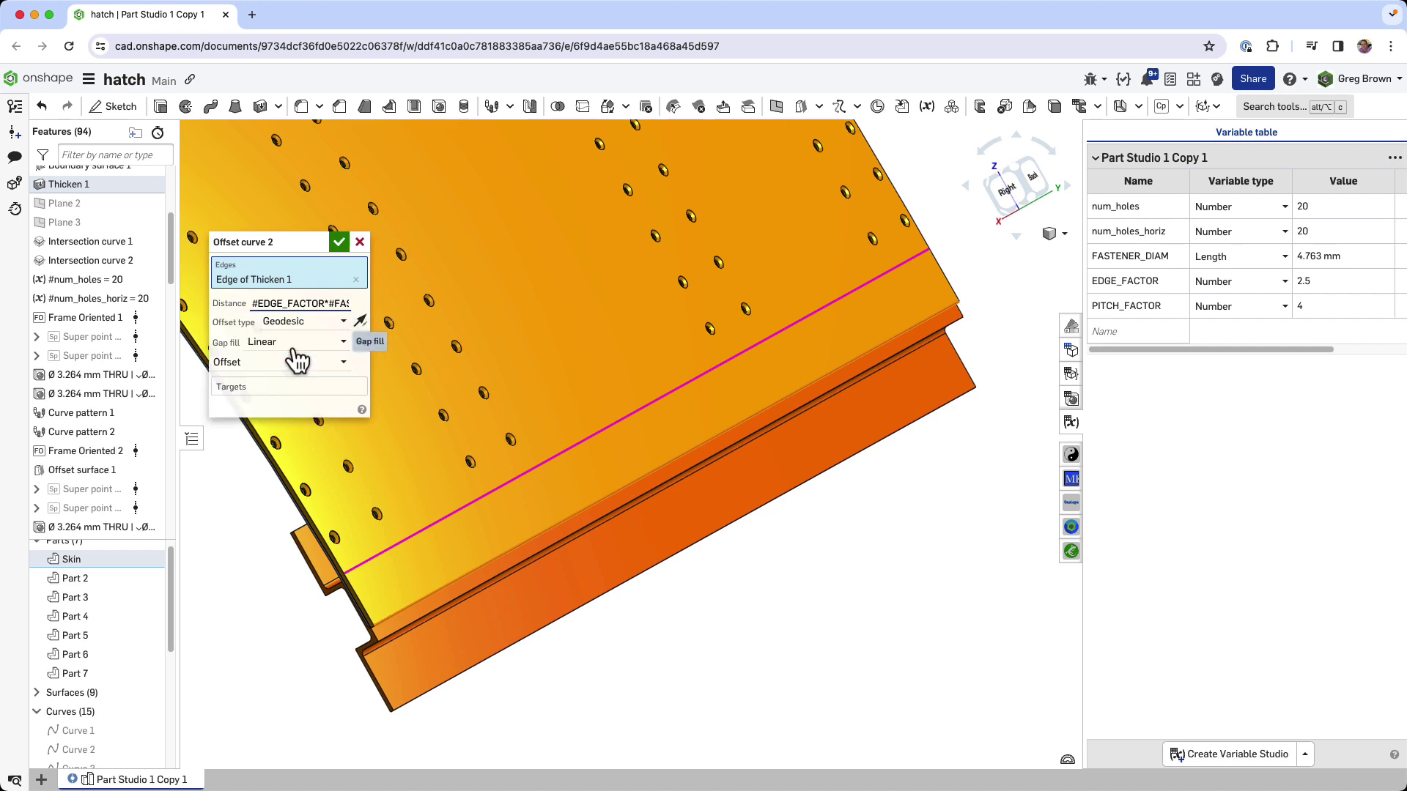
{"action": "key", "text": "Return"}
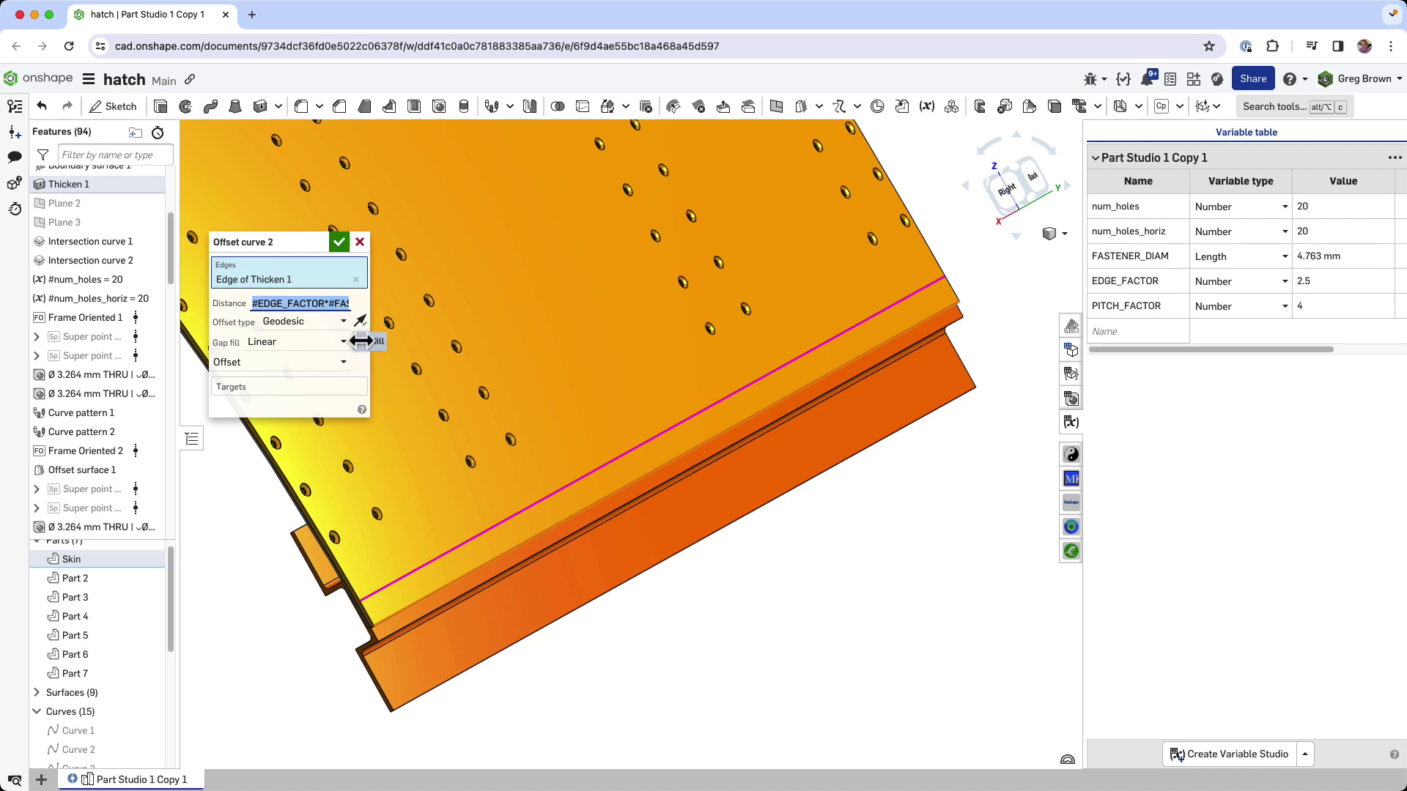
{"action": "left_click", "coordinate": [362, 346]}
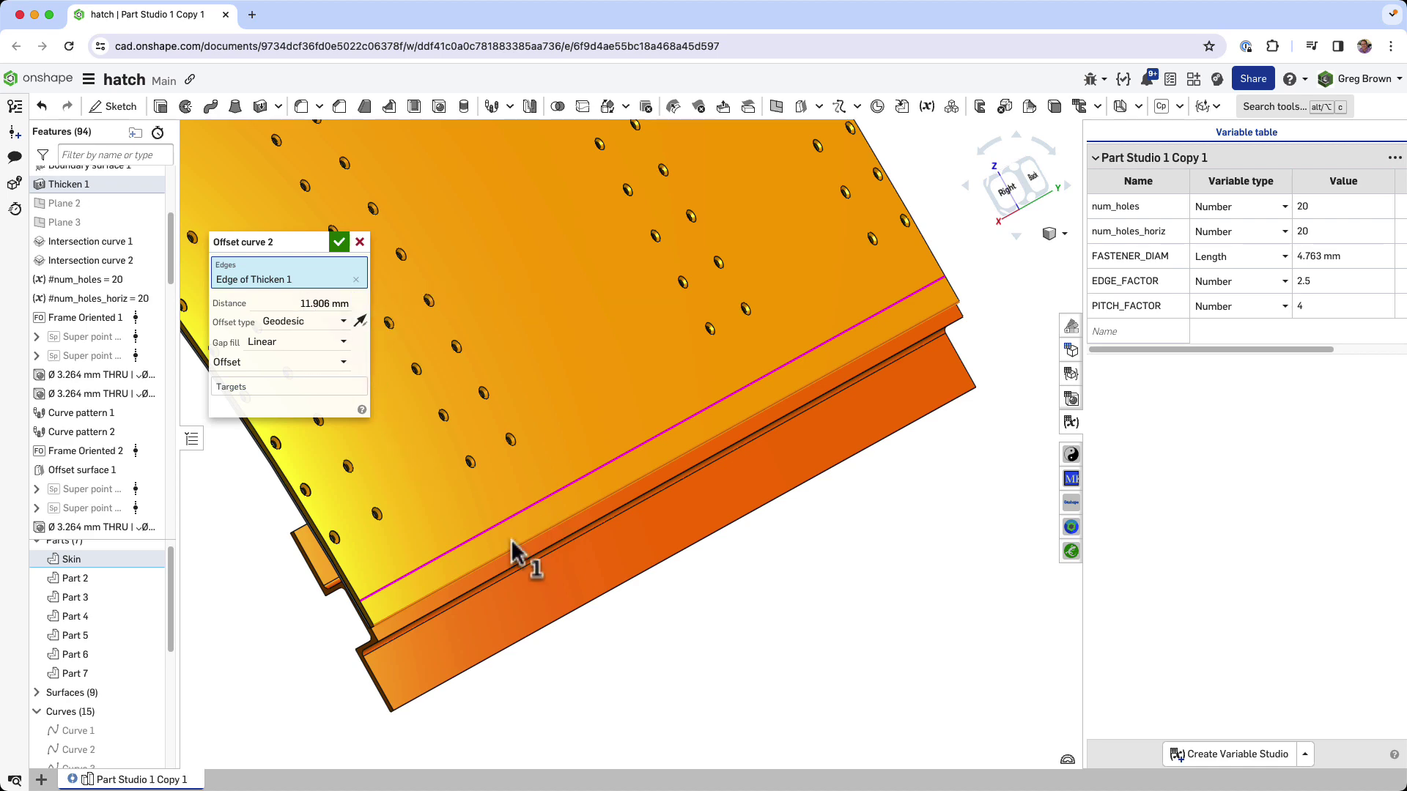
Step: Change the offset curve's mode to Offset and extend so it follows the skin out to its side edges
{"action": "right_click_drag", "start_coordinate": [513, 553], "coordinate": [487, 559]}
{"action": "scroll", "coordinate": [482, 546], "scroll_direction": "up", "scroll_amount": 3}
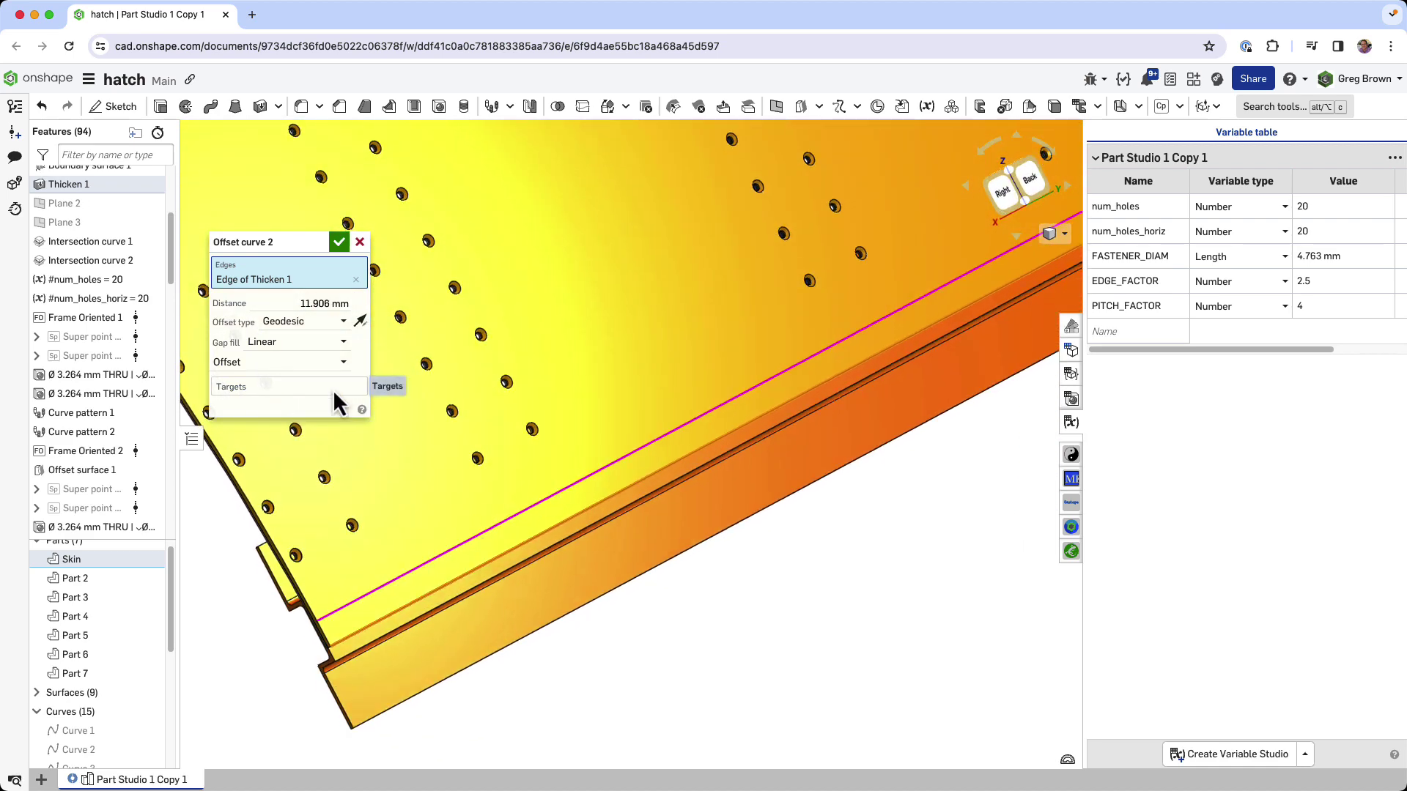
{"action": "left_click", "coordinate": [245, 368]}
{"action": "left_click", "coordinate": [261, 403]}
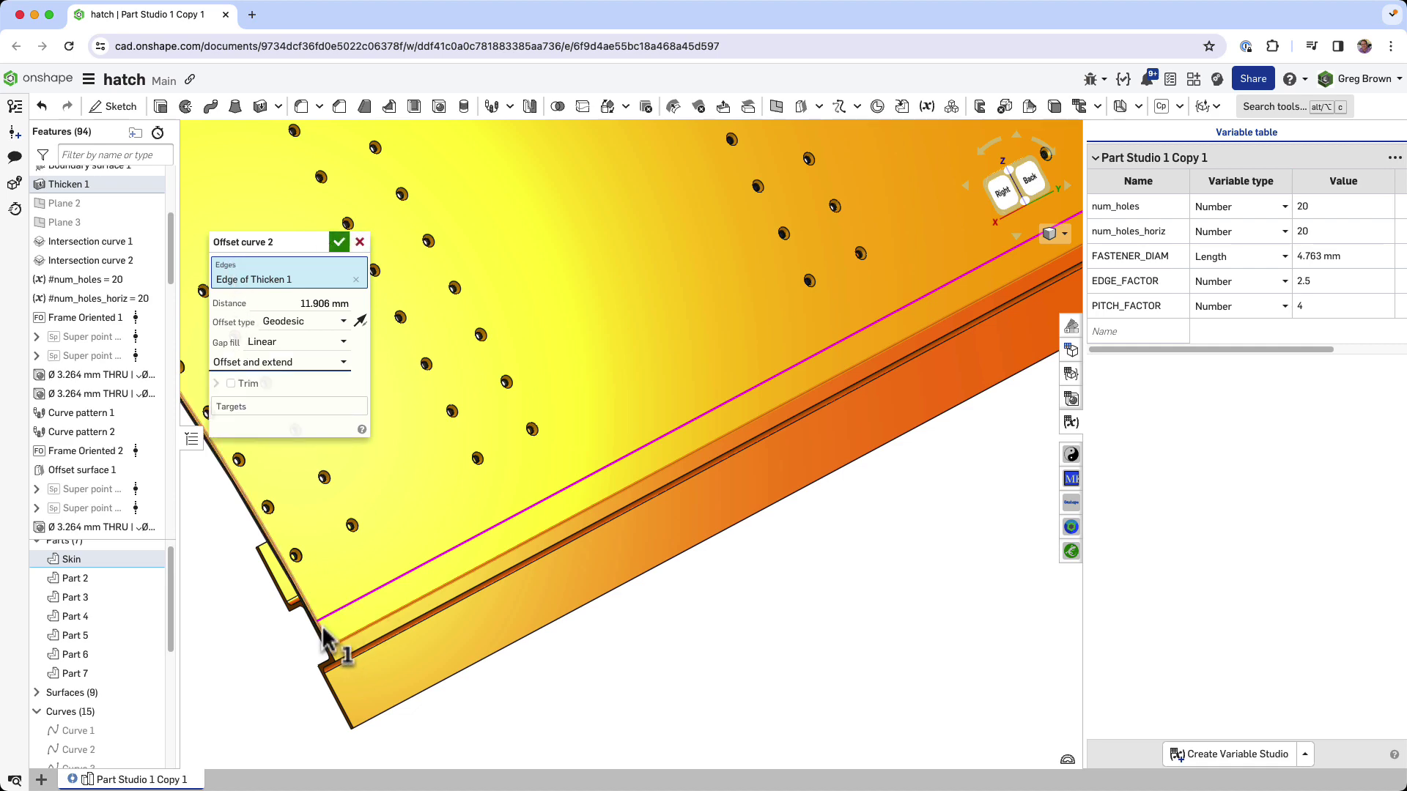
{"action": "scroll", "coordinate": [352, 643], "scroll_direction": "down", "scroll_amount": 5}
{"action": "right_click_drag", "start_coordinate": [417, 581], "coordinate": [327, 626]}
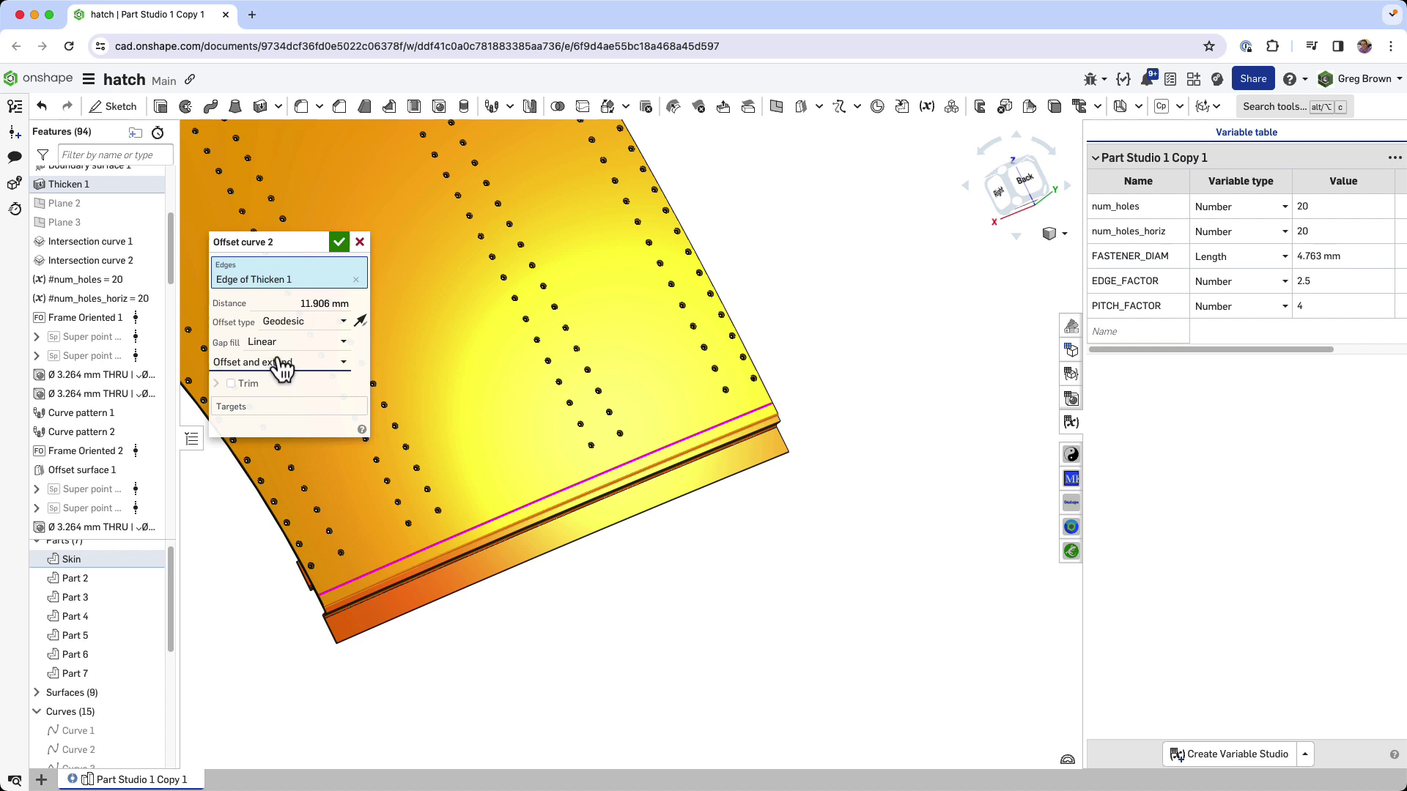
Step: Enable trimming of the offset curve, with a 16 mm start trim and an end trim of about 19 mm
{"action": "left_click", "coordinate": [232, 384]}
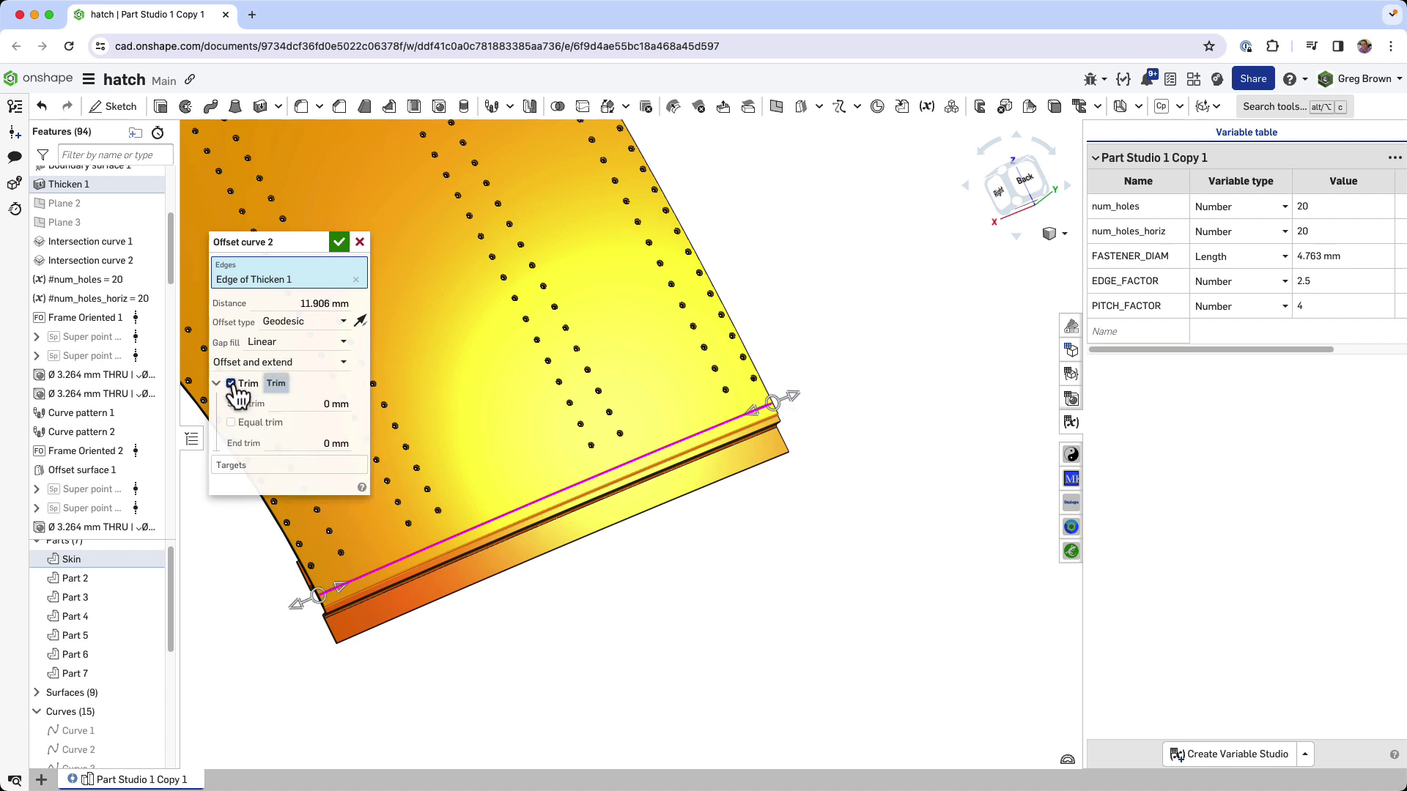
{"action": "left_click_drag", "start_coordinate": [794, 398], "coordinate": [781, 421]}
{"action": "type", "text": "16"}
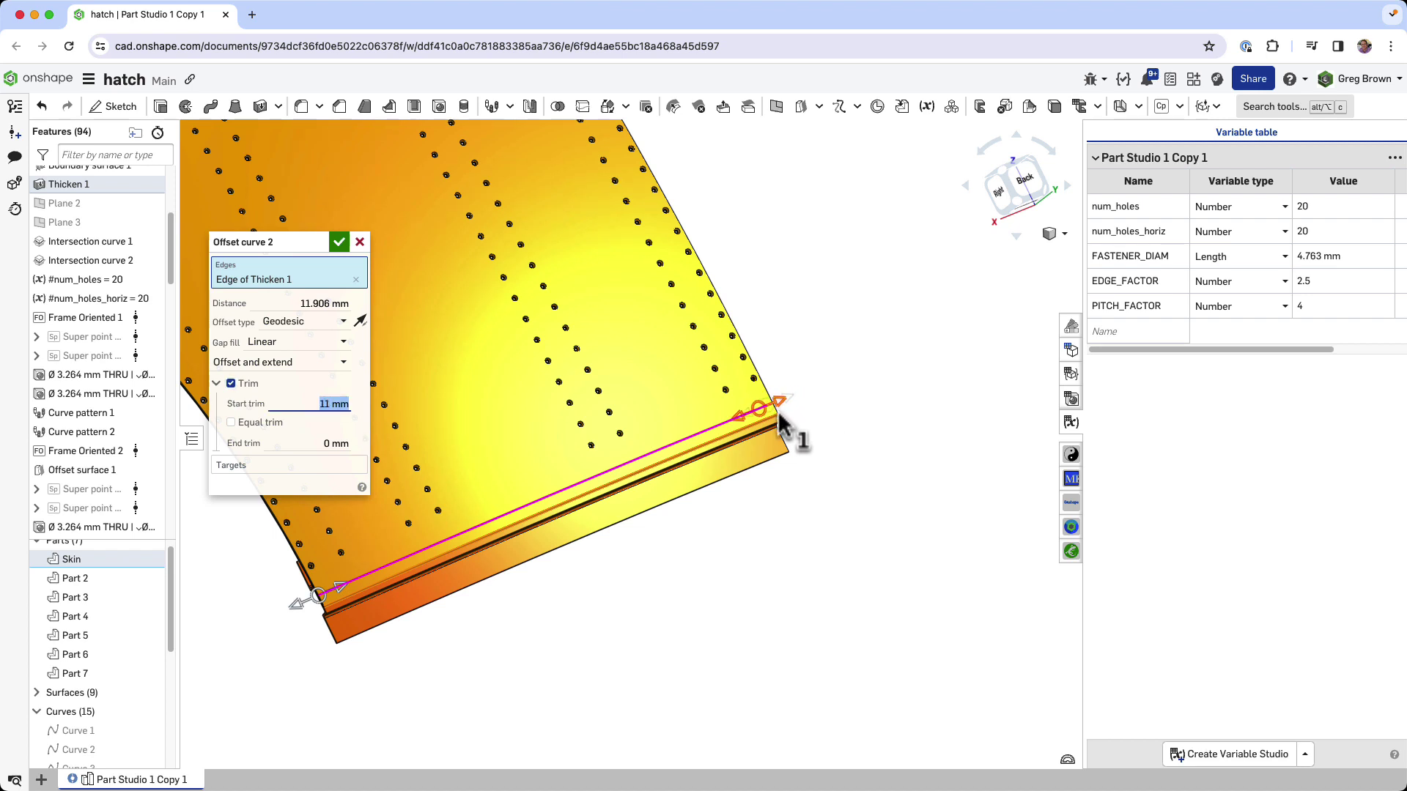
{"action": "key", "text": "Return"}
{"action": "left_click_drag", "start_coordinate": [357, 585], "coordinate": [503, 628]}
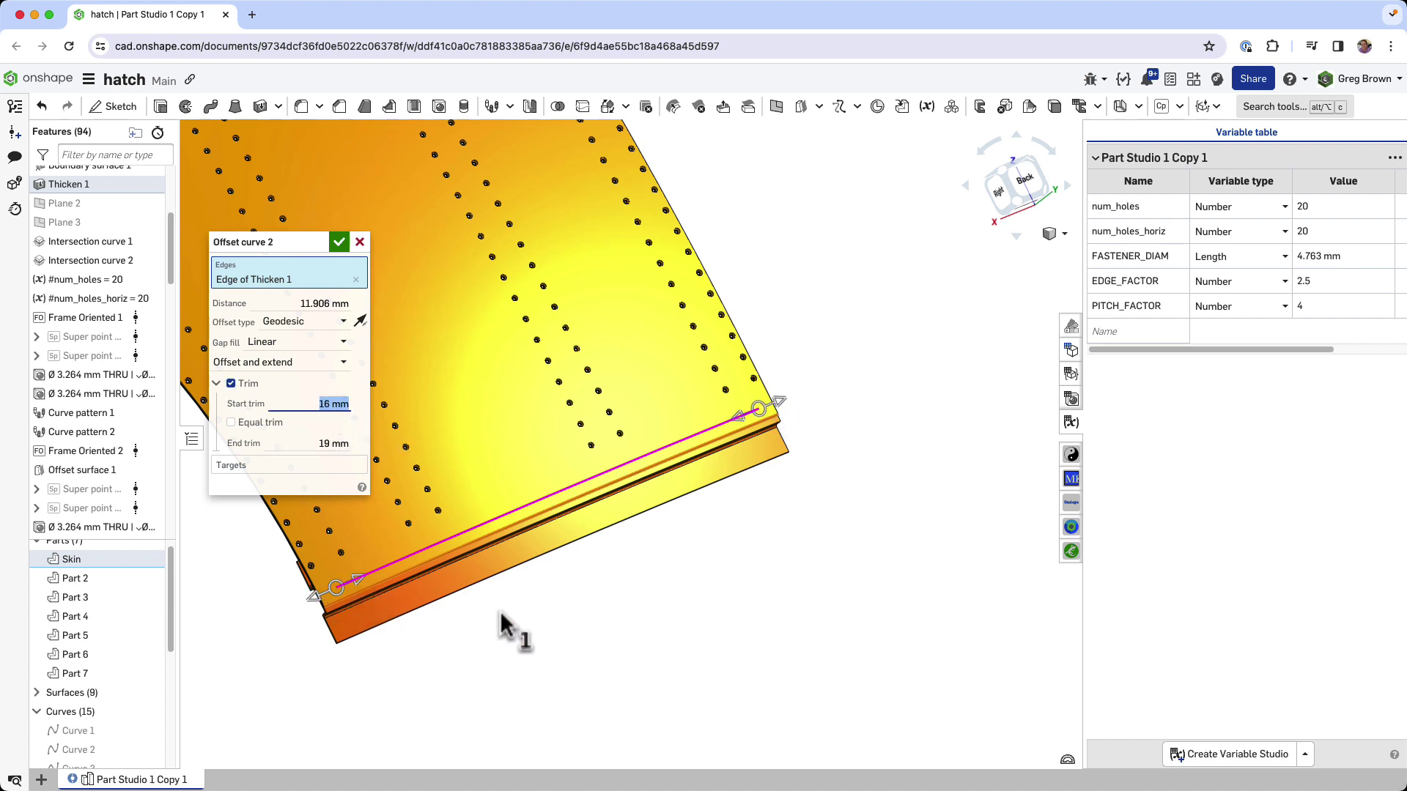
Step: Make both trims equal, set the trim to #EDGE_FACTOR*#FASTENER_DIAM like the distance, and accept the offset curve
{"action": "left_click", "coordinate": [232, 423]}
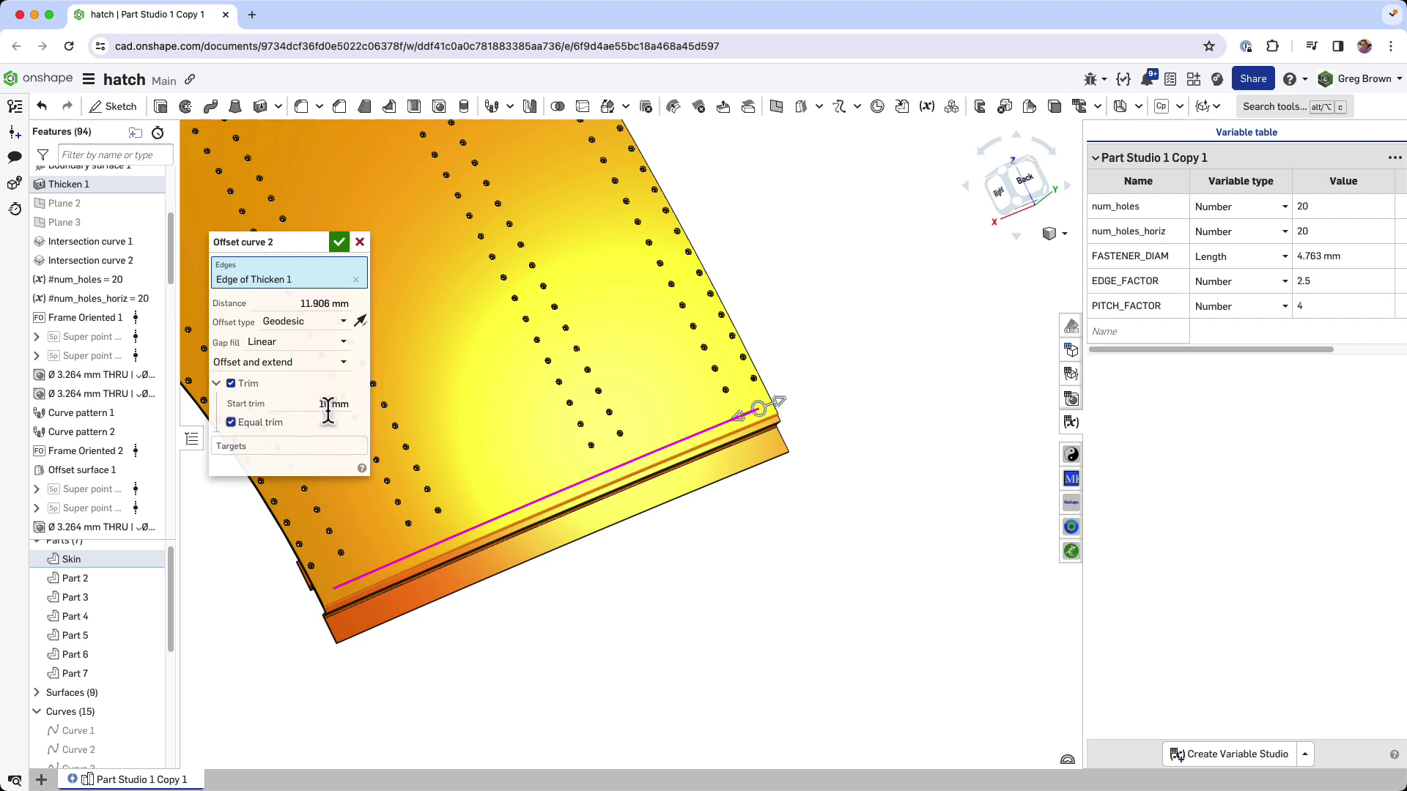
{"action": "left_click", "coordinate": [299, 303]}
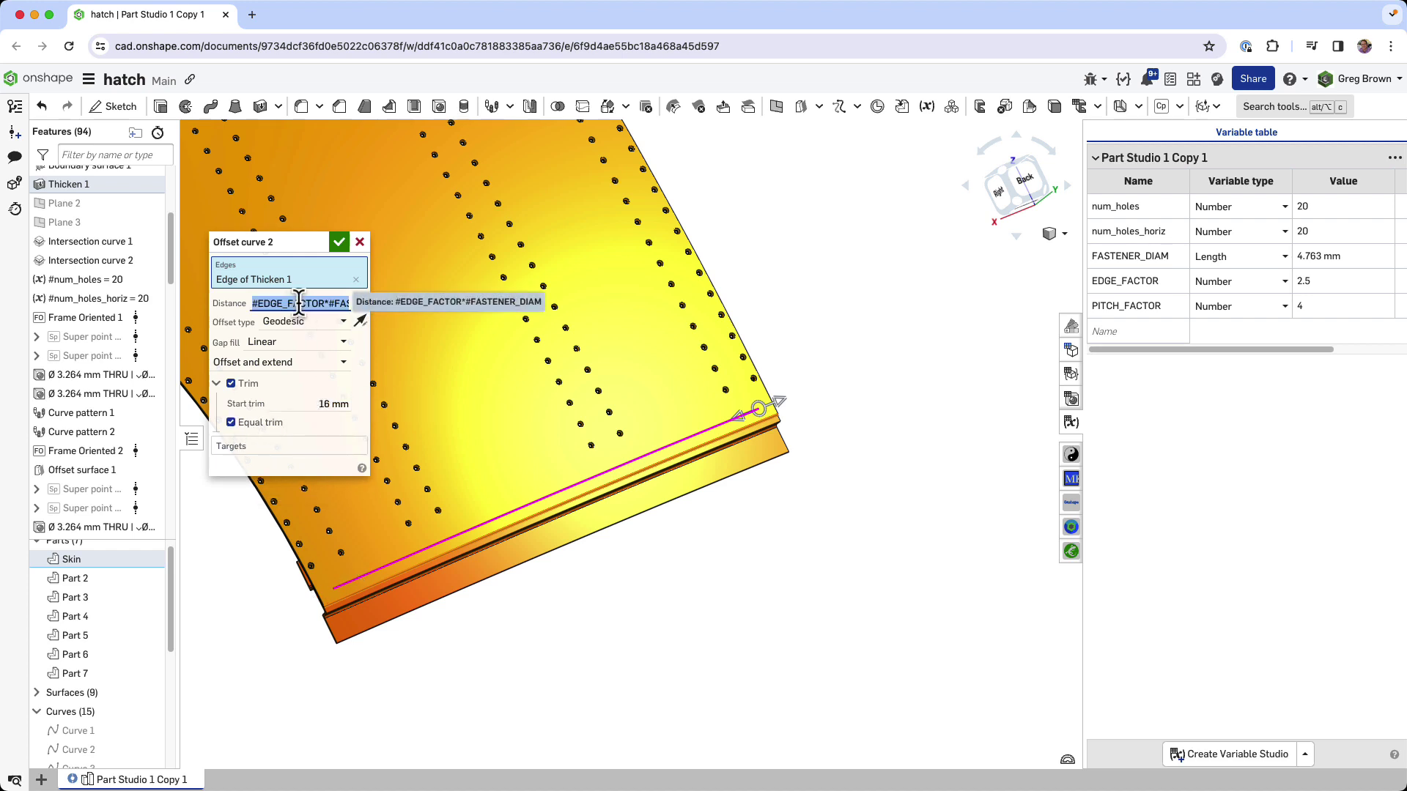
{"action": "left_click", "coordinate": [319, 404]}
{"action": "type", "text": "#FASTENER_DIAM"}
{"action": "key", "text": "Return"}
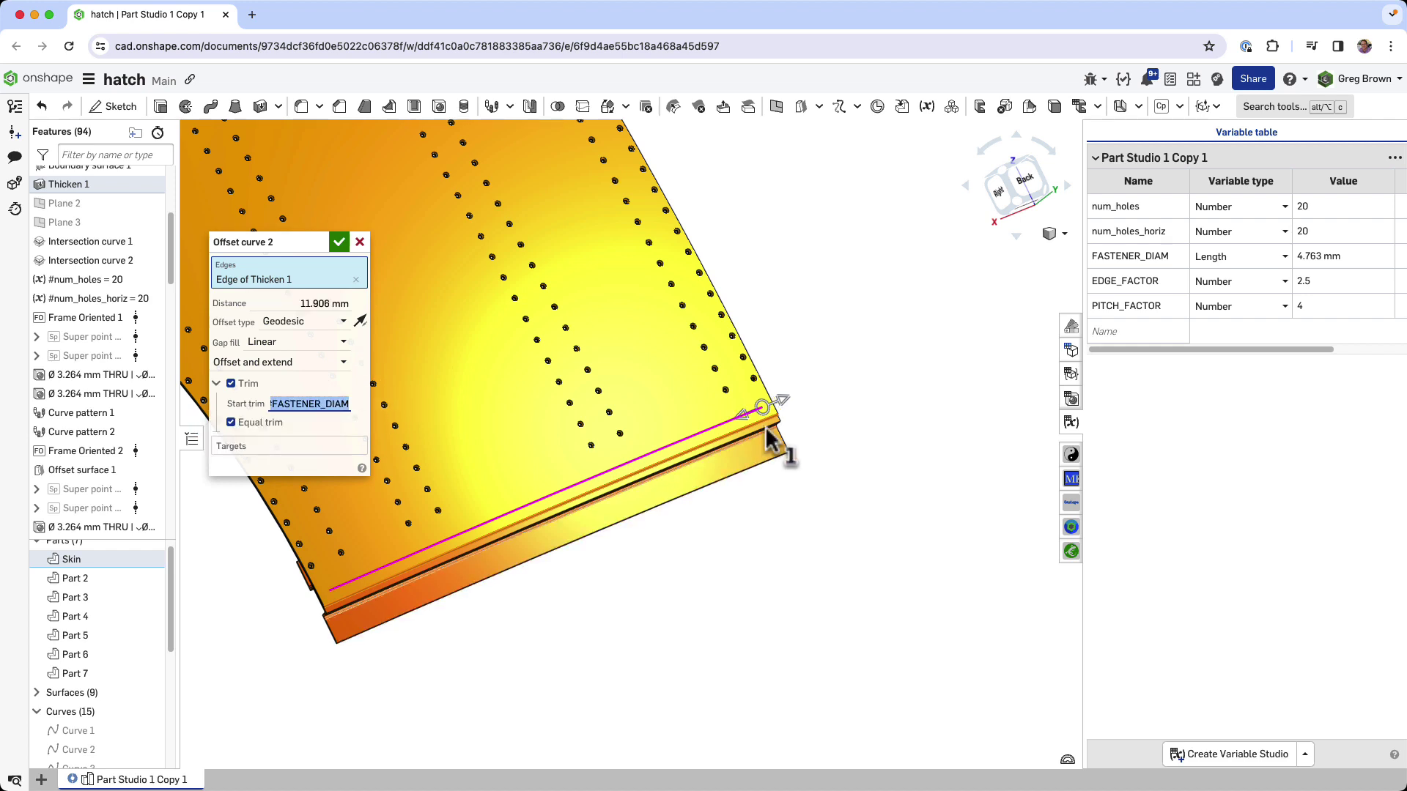
{"action": "left_click", "coordinate": [341, 240]}
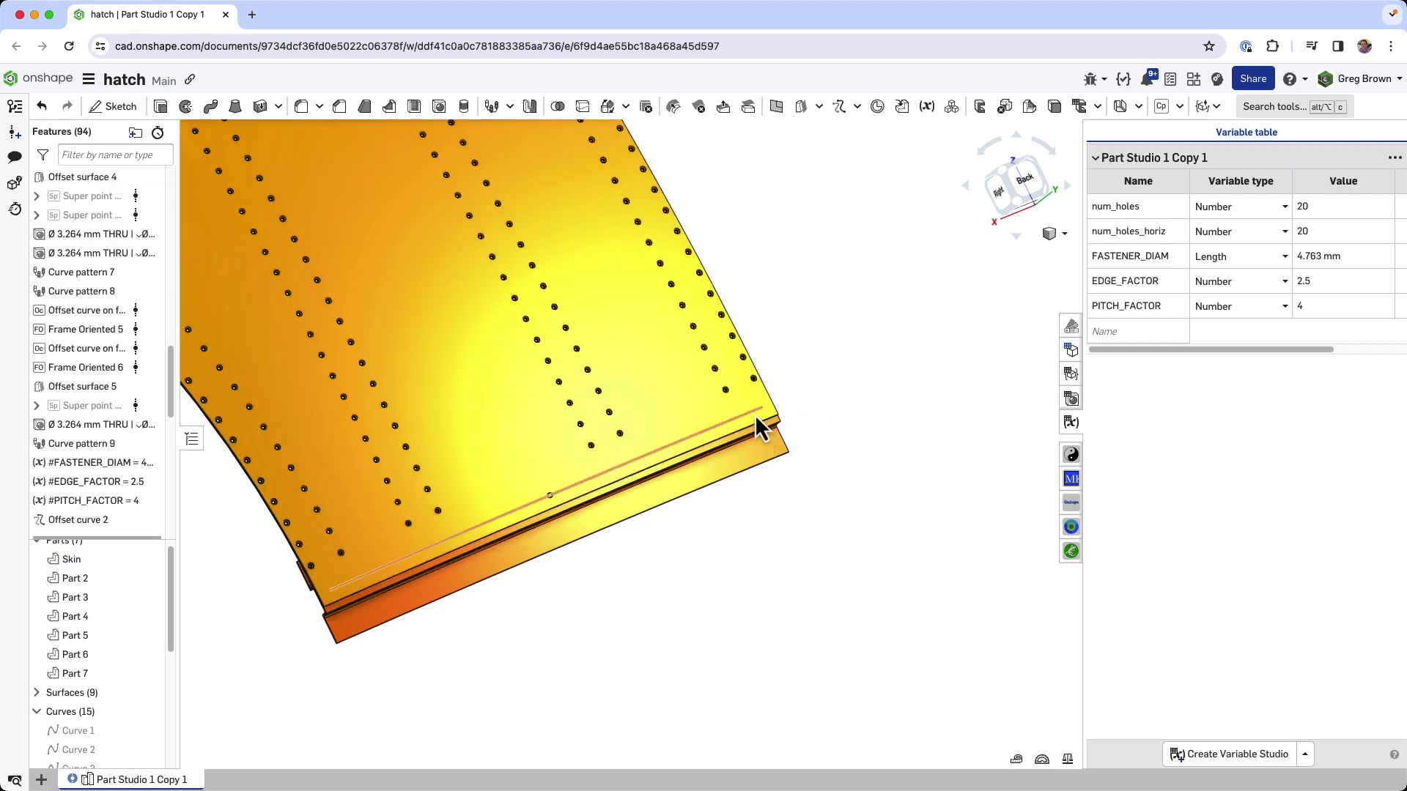
Step: Set the FASTENER_DIAM variable to 1/8 in to update the offset curve near the skin's lower edge
{"action": "key", "text": "Right"}
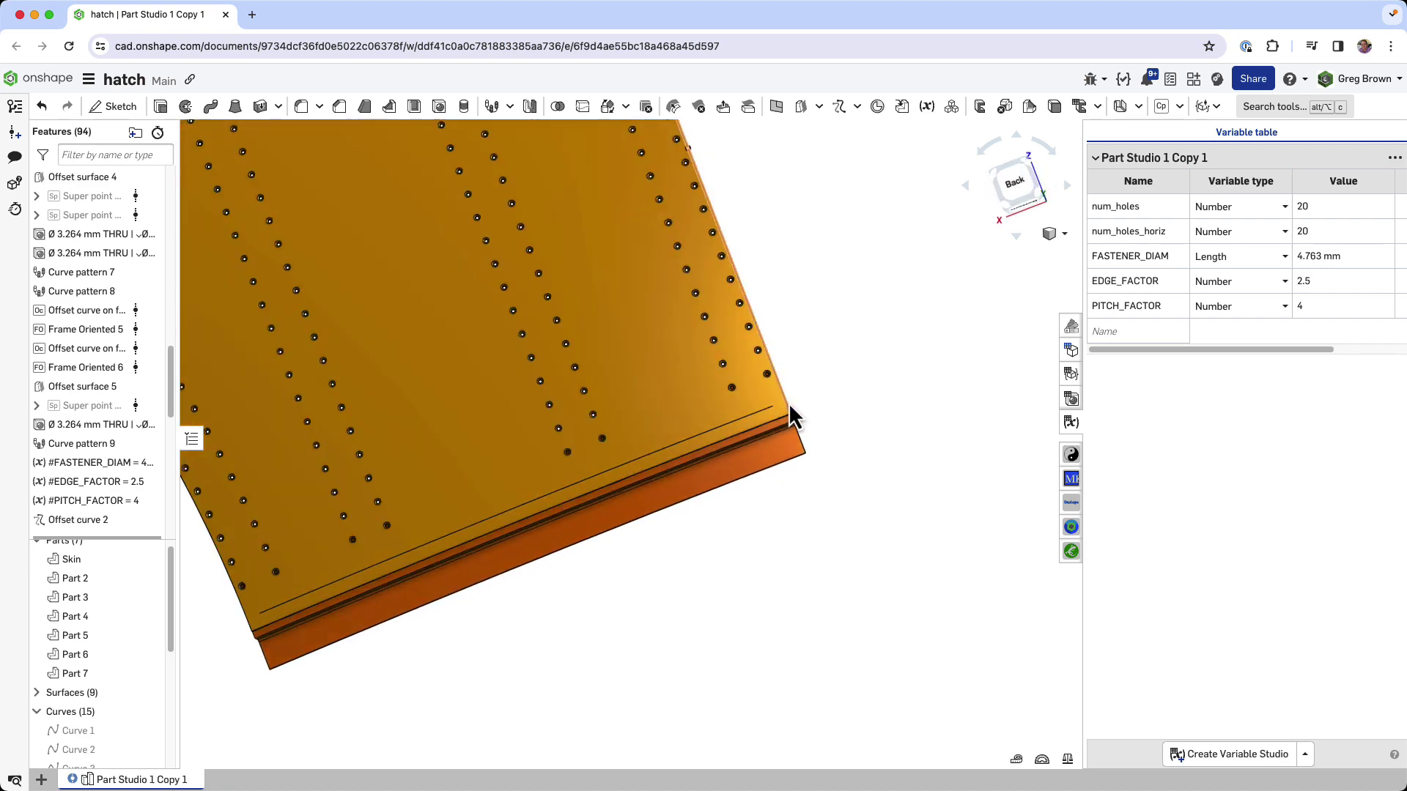
{"action": "key", "text": "Left"}
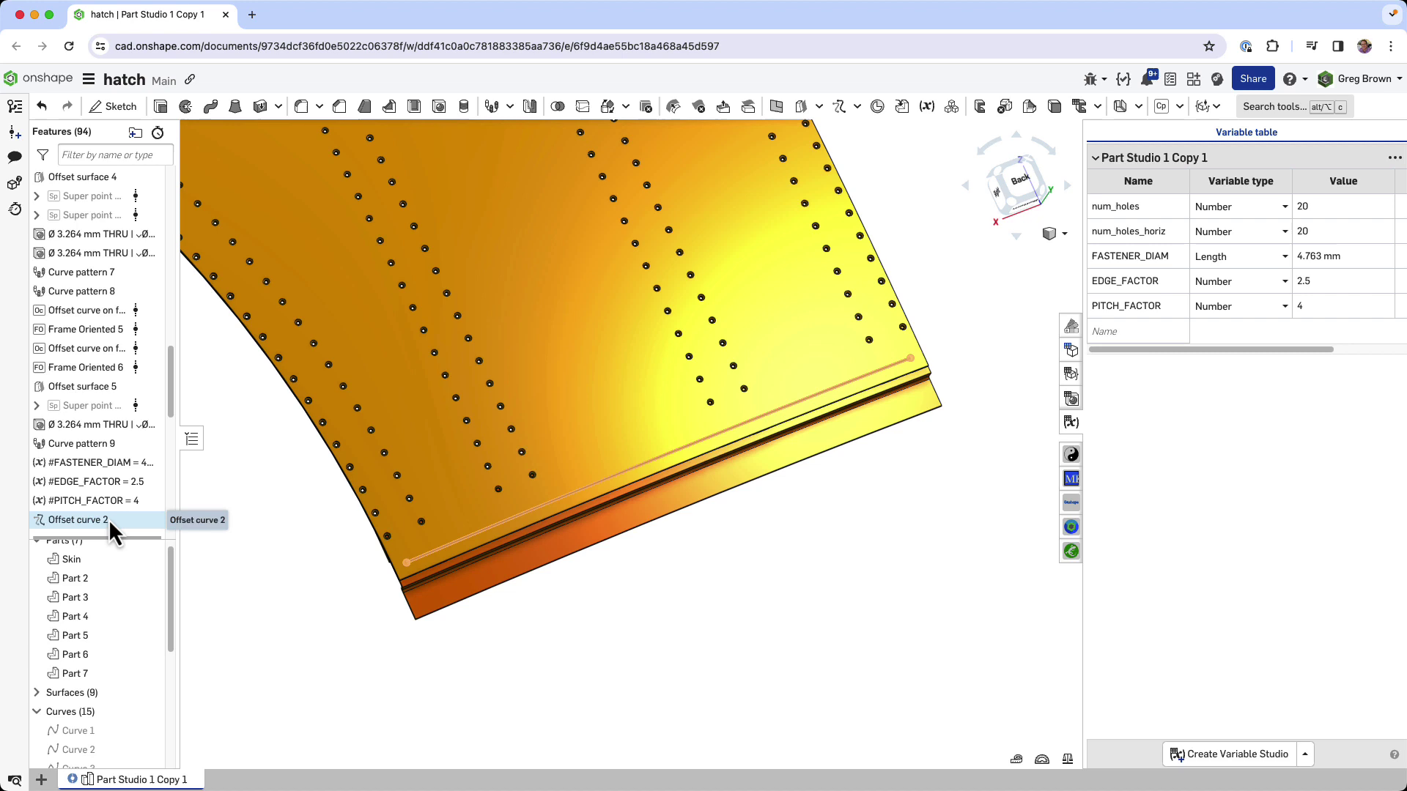
{"action": "left_click", "coordinate": [1338, 254]}
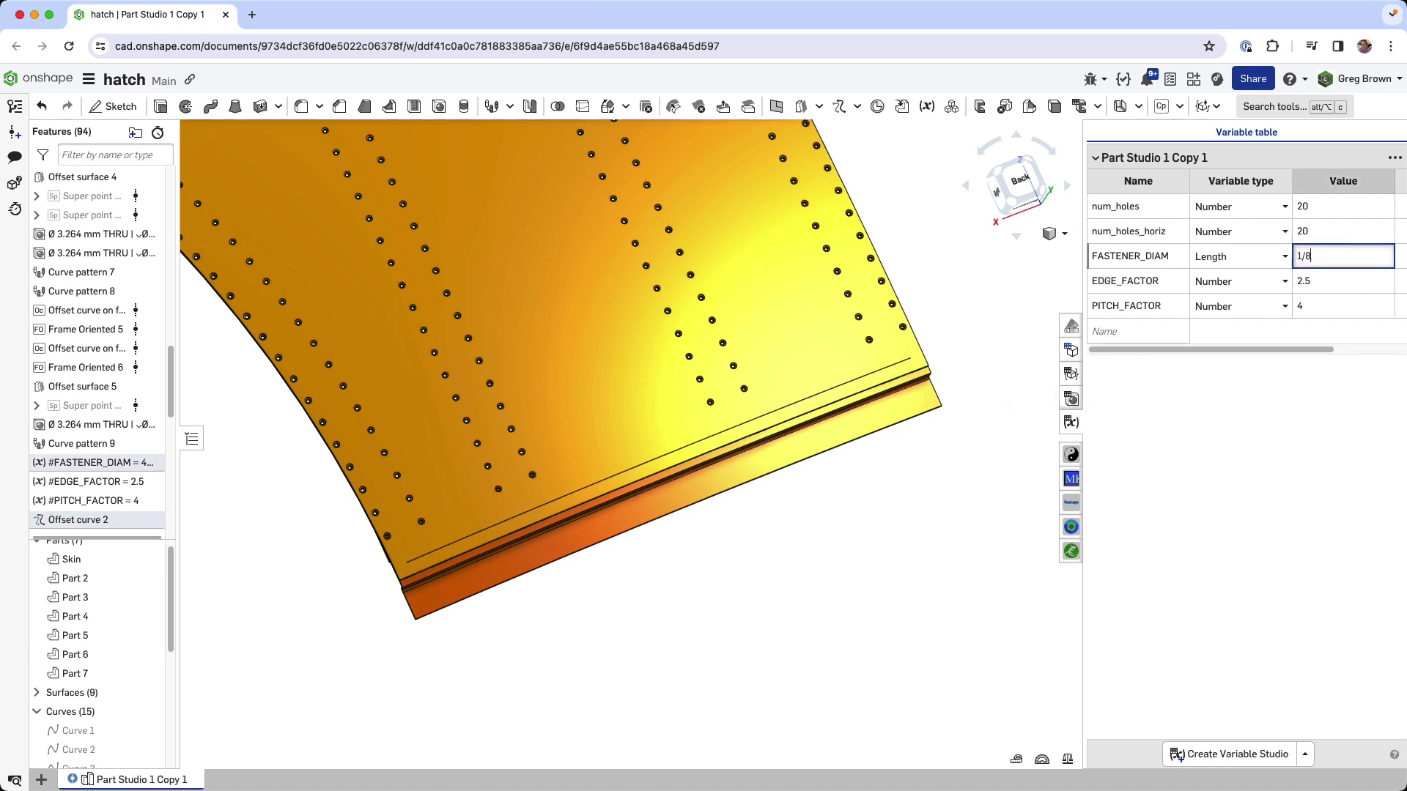
{"action": "type", "text": "1/8in"}
{"action": "key", "text": "Return"}
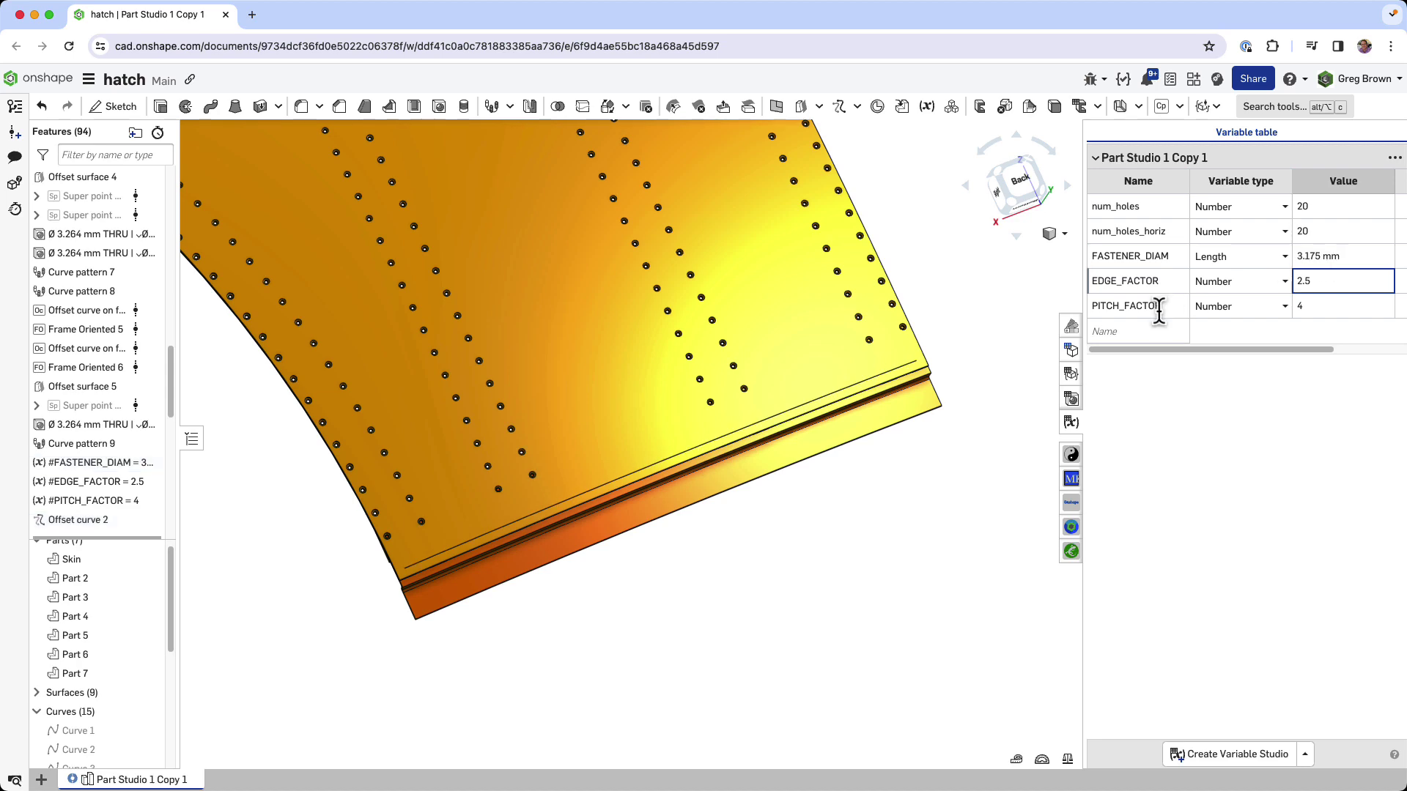
Step: Undo the last change to the FASTENER_DIAM variable
{"action": "left_click", "coordinate": [1313, 255]}
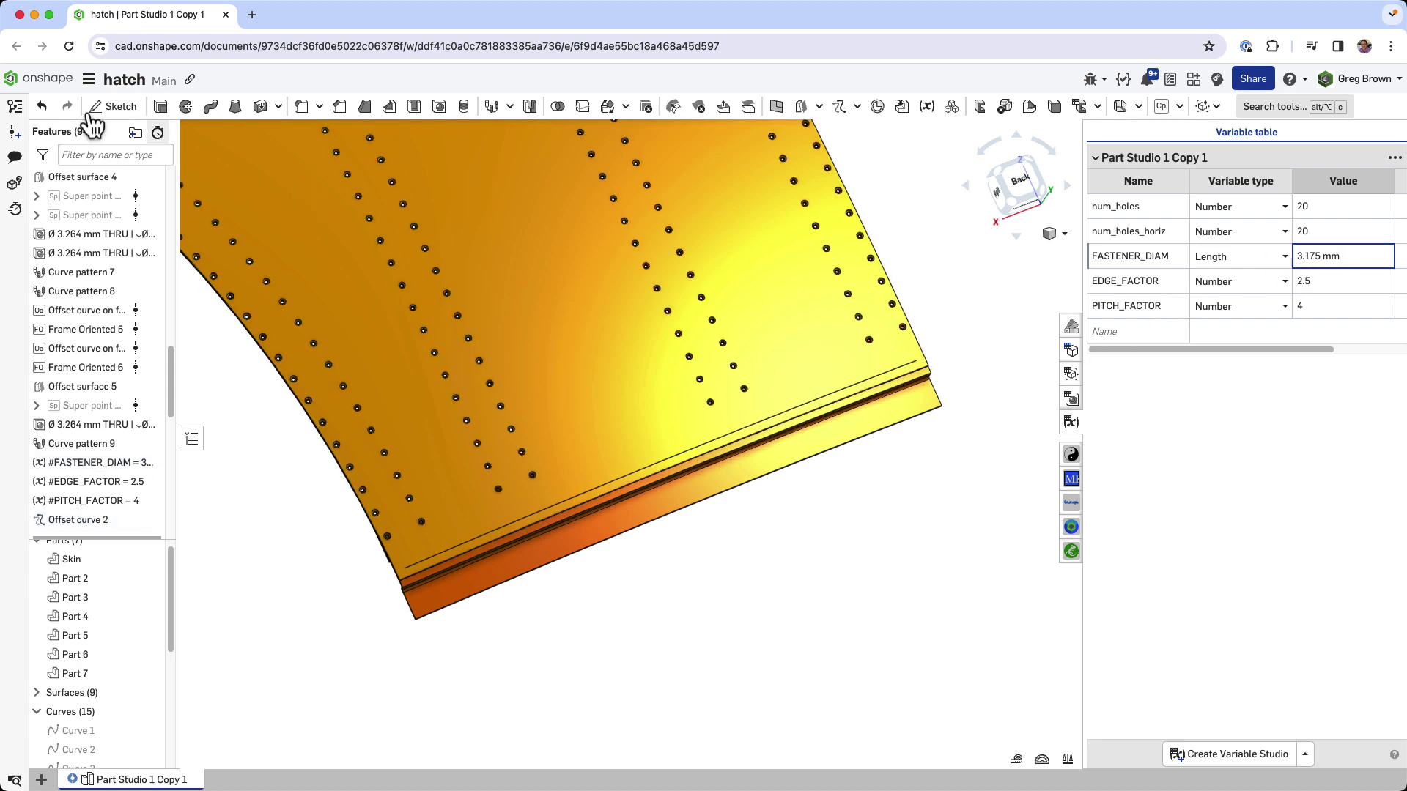
{"action": "left_click", "coordinate": [42, 107]}
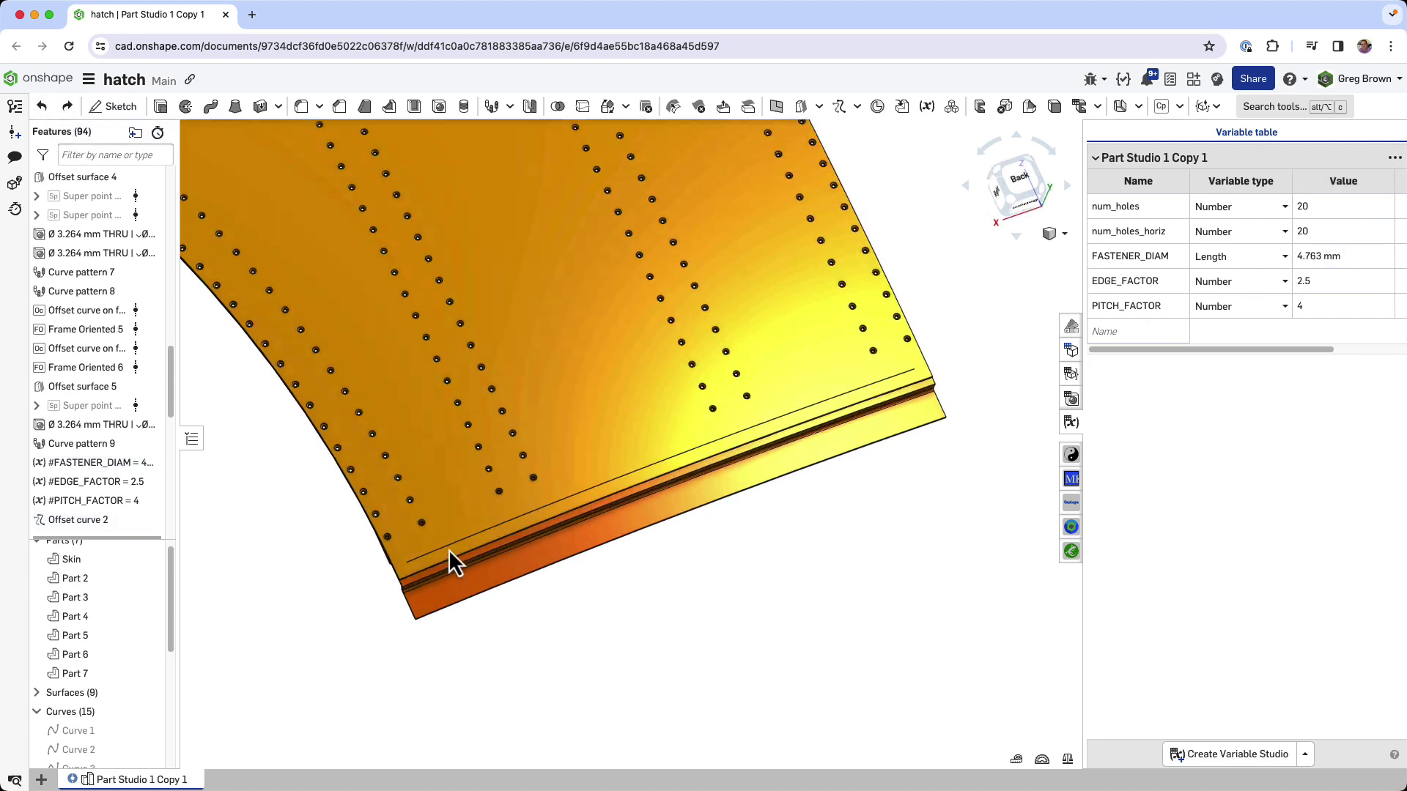
{"action": "right_click_drag", "start_coordinate": [448, 549], "coordinate": [463, 541]}
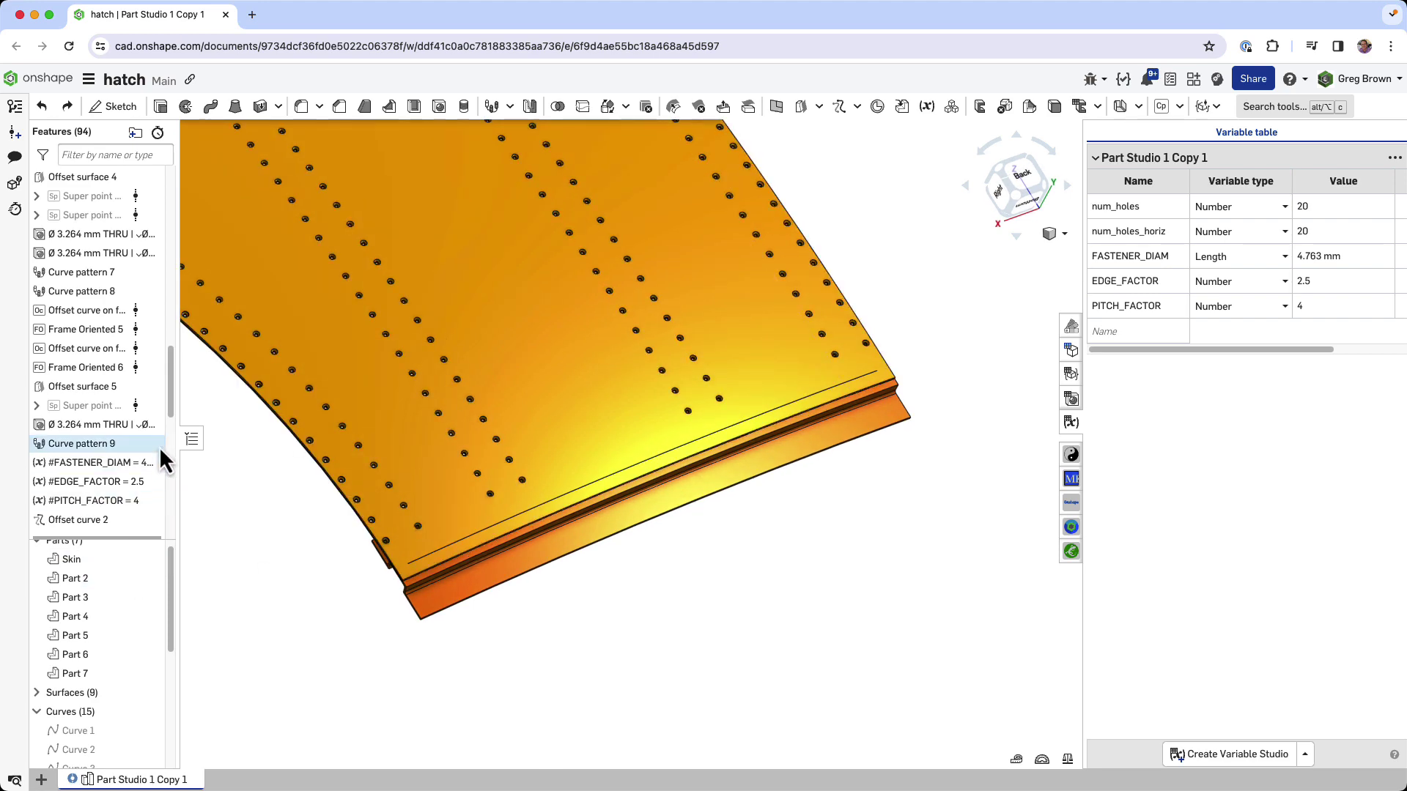
{"action": "right_click_drag", "start_coordinate": [333, 571], "coordinate": [442, 548]}
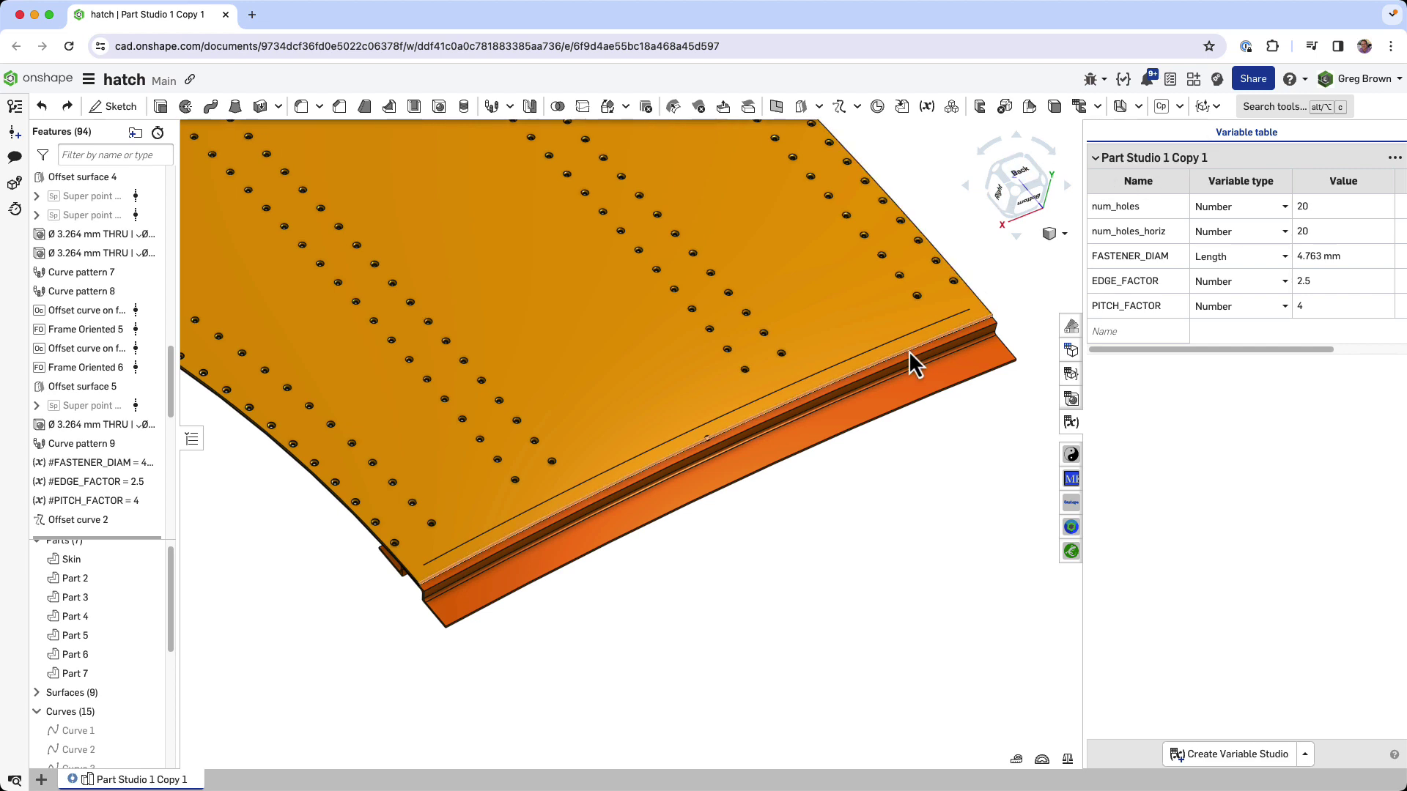
Step: Start a MultiMateConnector and place a mate connector on the offset curve's endpoint near the skin's lower corner
{"action": "key", "text": "alt+c"}
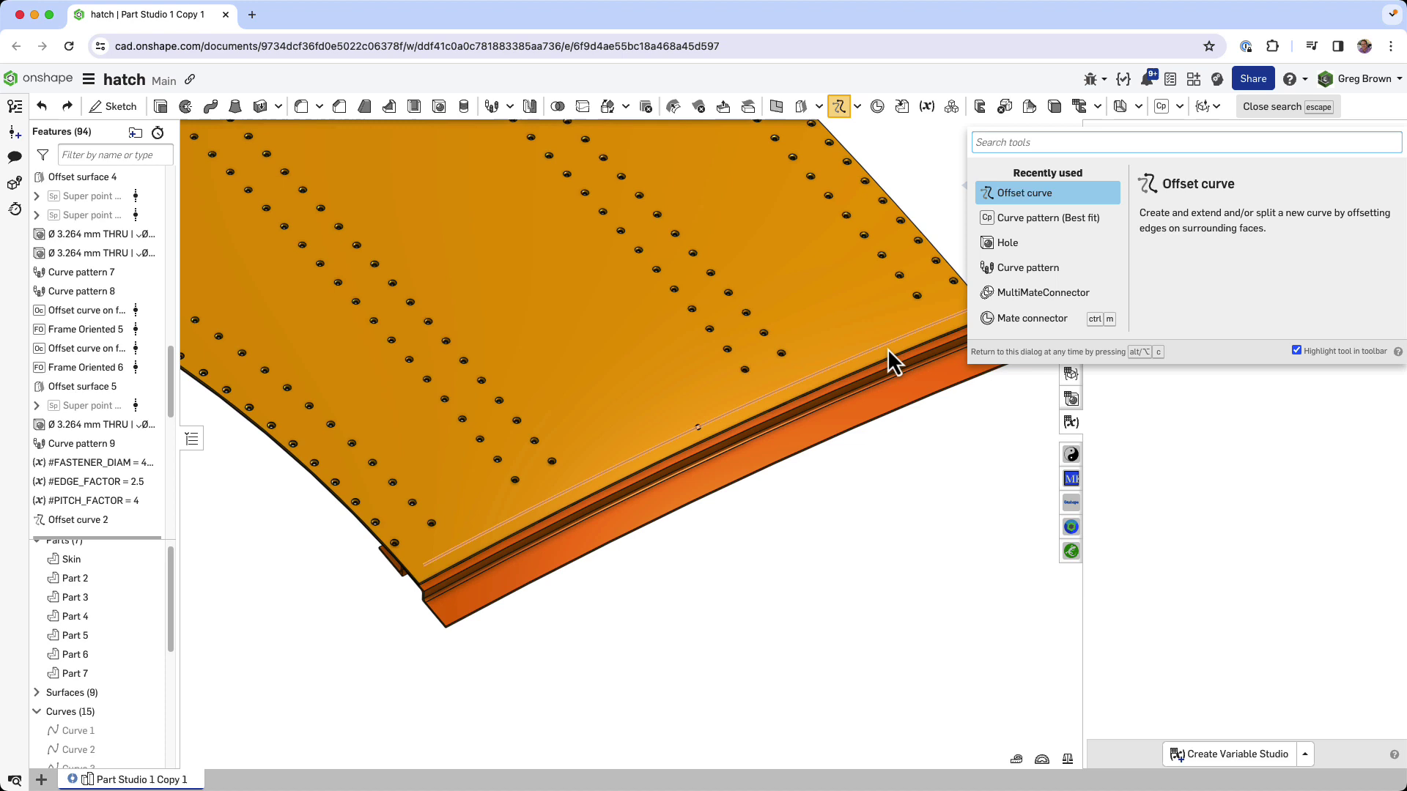
{"action": "left_click", "coordinate": [1072, 297]}
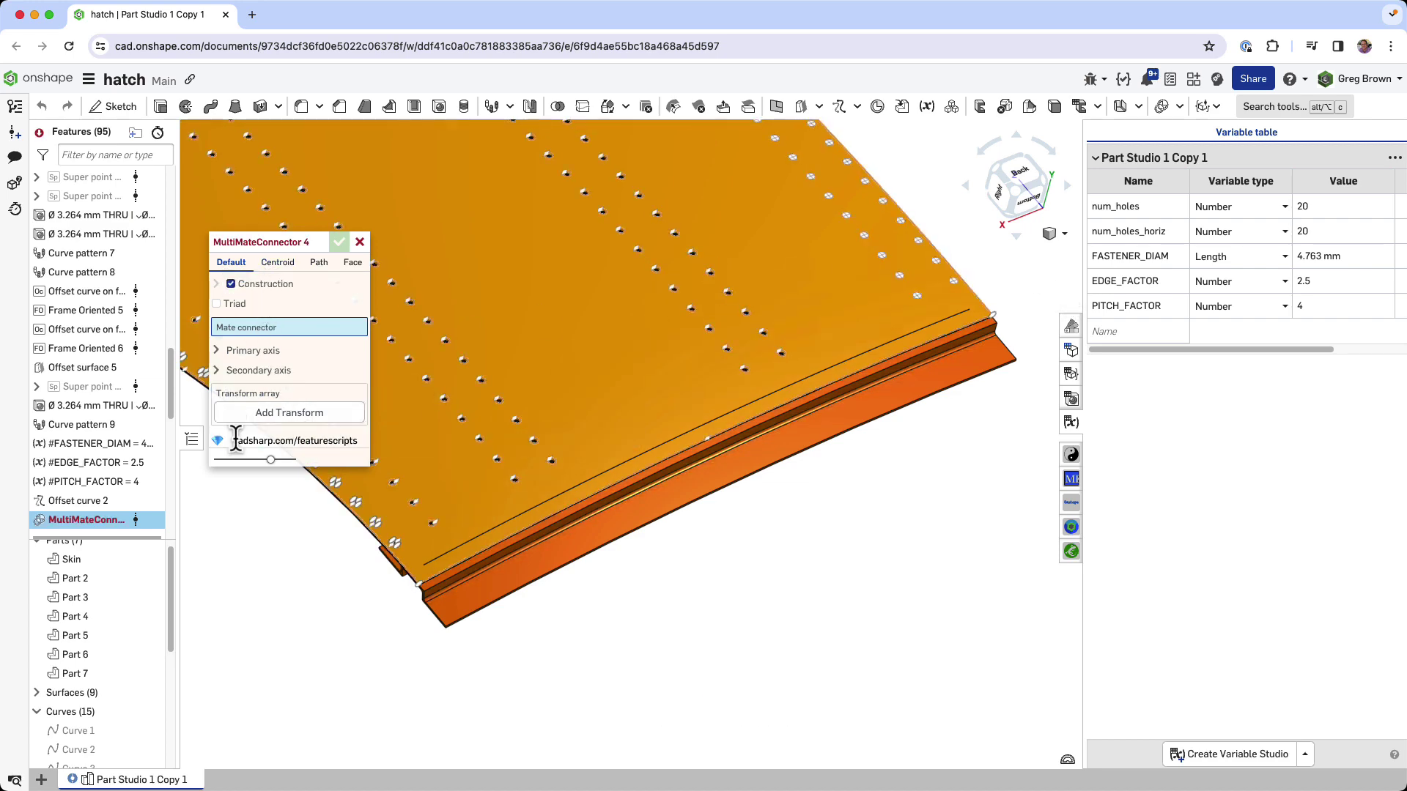
{"action": "right_click_drag", "start_coordinate": [315, 483], "coordinate": [407, 550]}
{"action": "scroll", "coordinate": [406, 538], "scroll_direction": "up", "scroll_amount": 5}
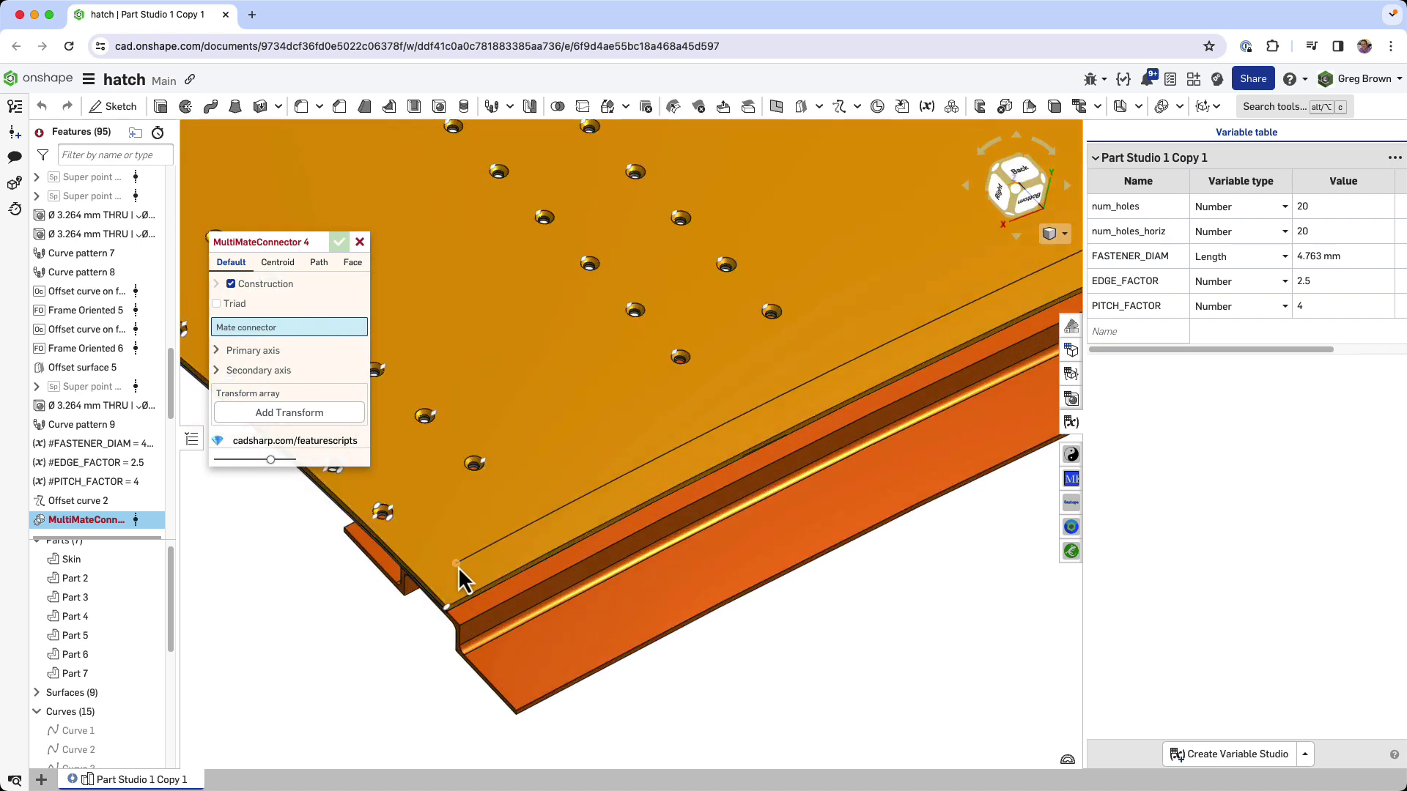
{"action": "left_click", "coordinate": [458, 566]}
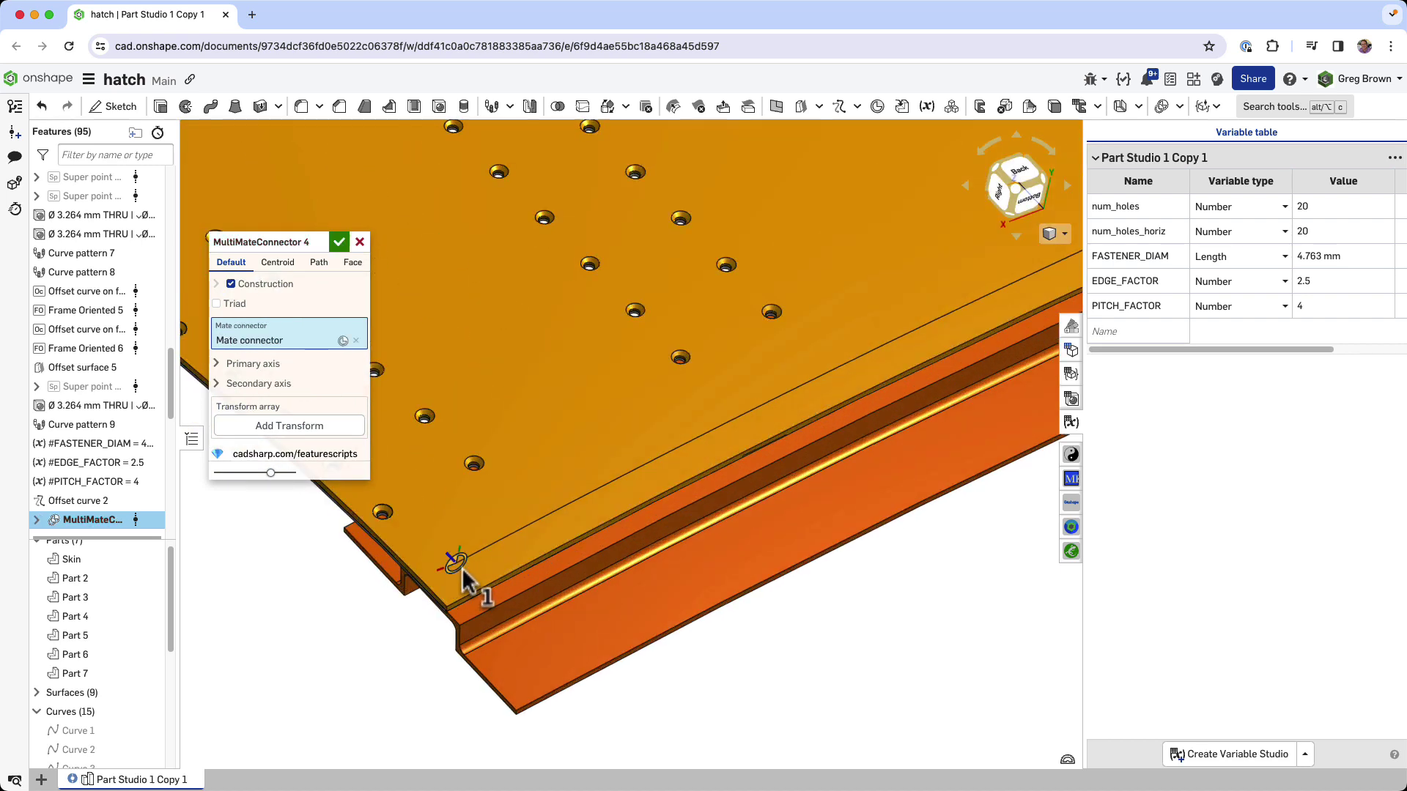
Step: Define the connector's primary axis as Face normal, referencing the skin's outer face, and accept the mate connector
{"action": "left_click", "coordinate": [251, 365]}
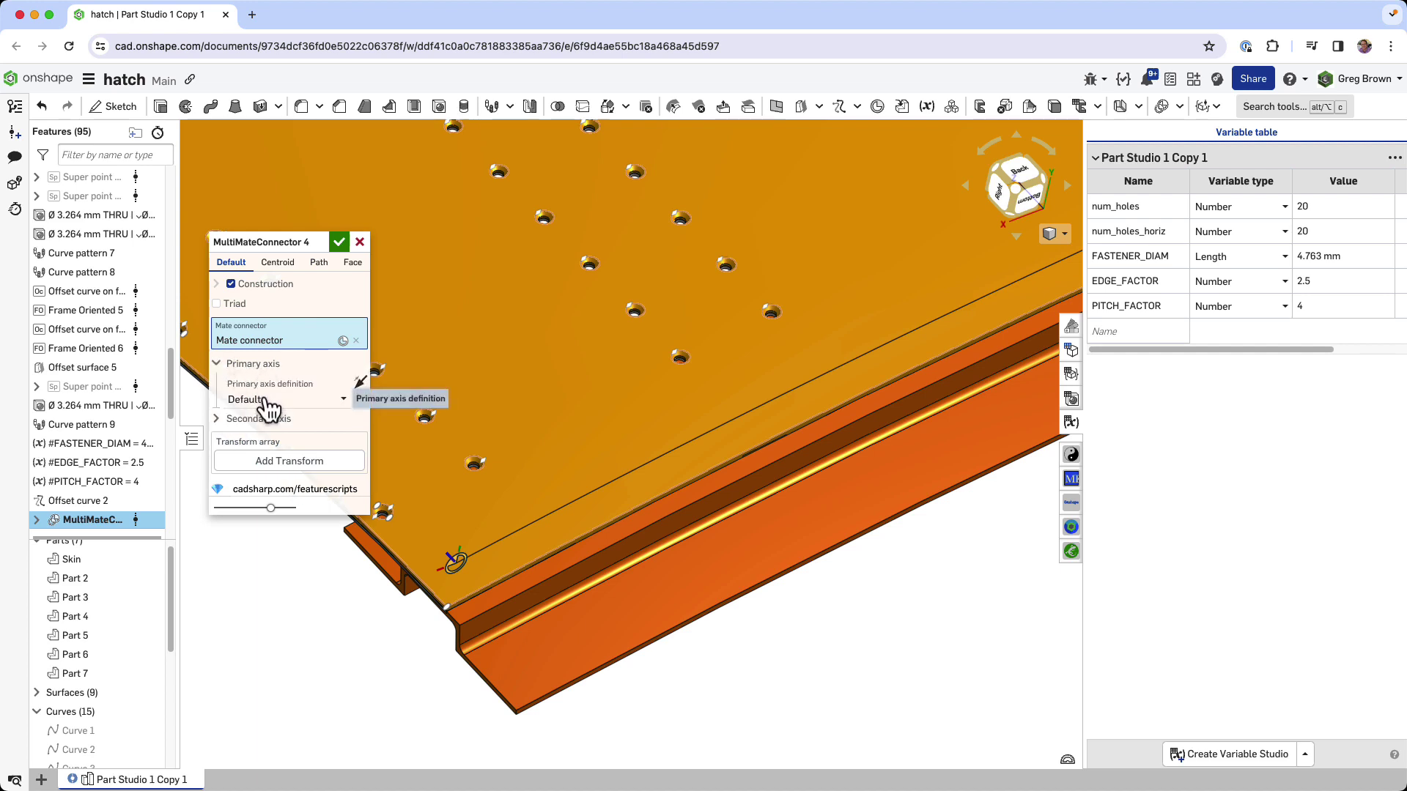
{"action": "left_click", "coordinate": [265, 399]}
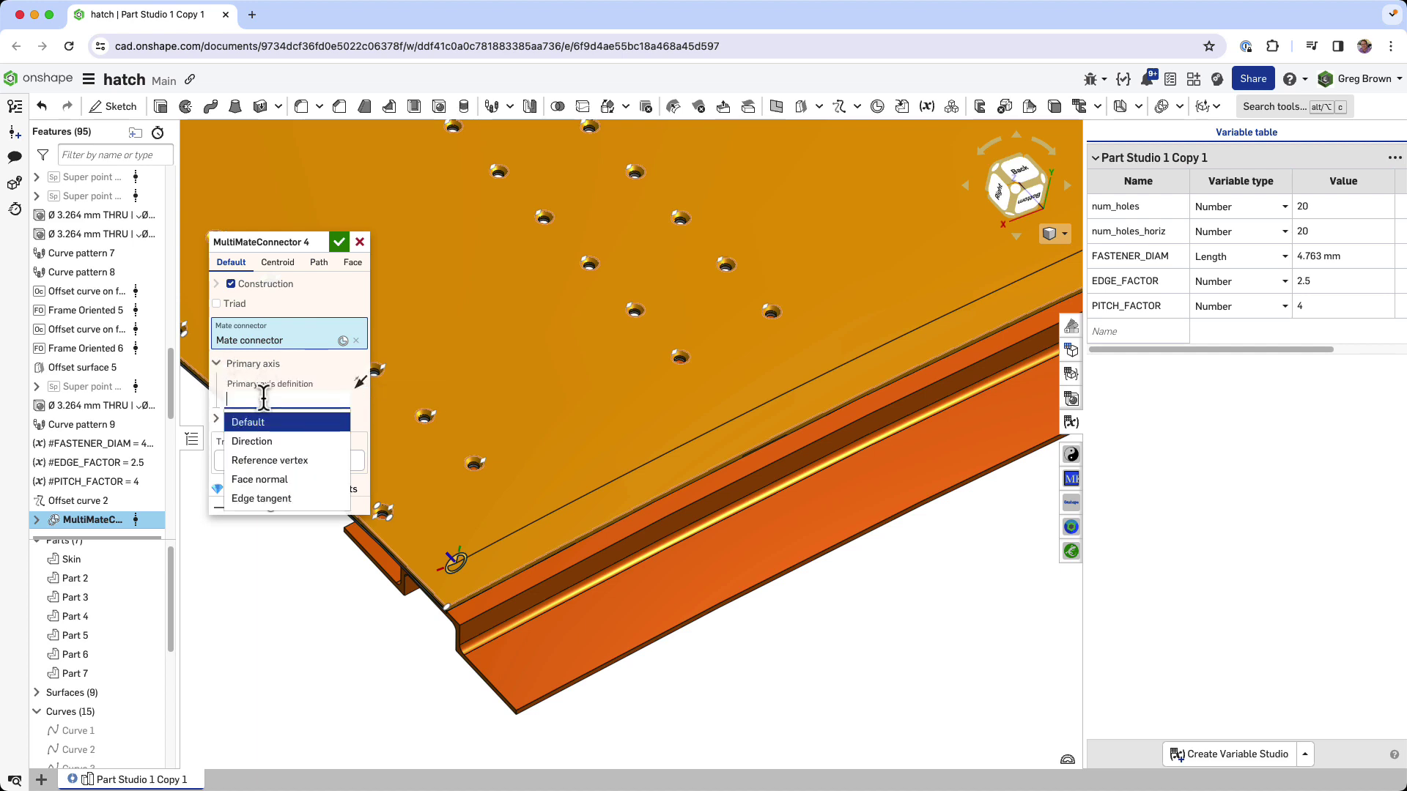
{"action": "left_click", "coordinate": [295, 487]}
{"action": "left_click", "coordinate": [472, 531]}
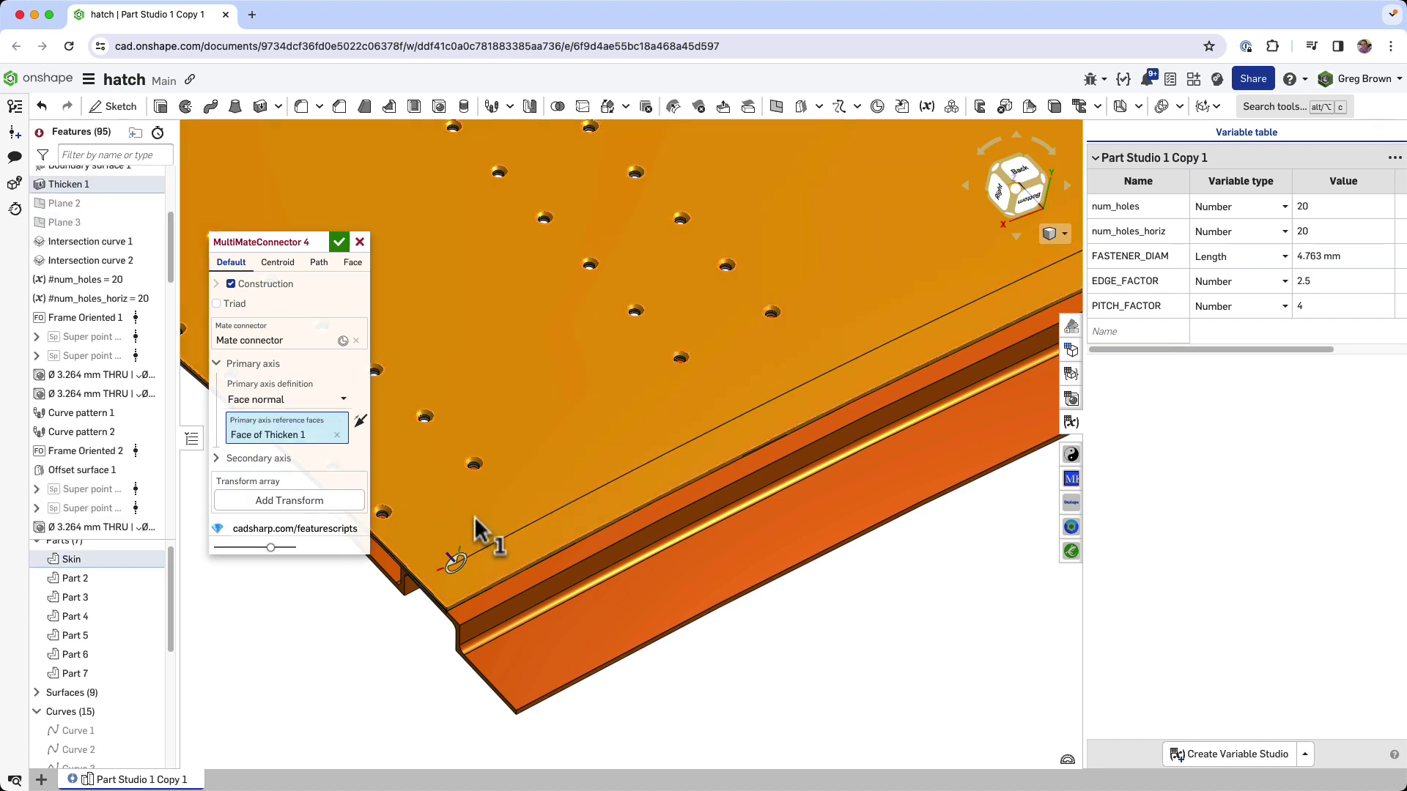
{"action": "right_click_drag", "start_coordinate": [491, 512], "coordinate": [732, 300]}
{"action": "key", "text": "shift+4"}
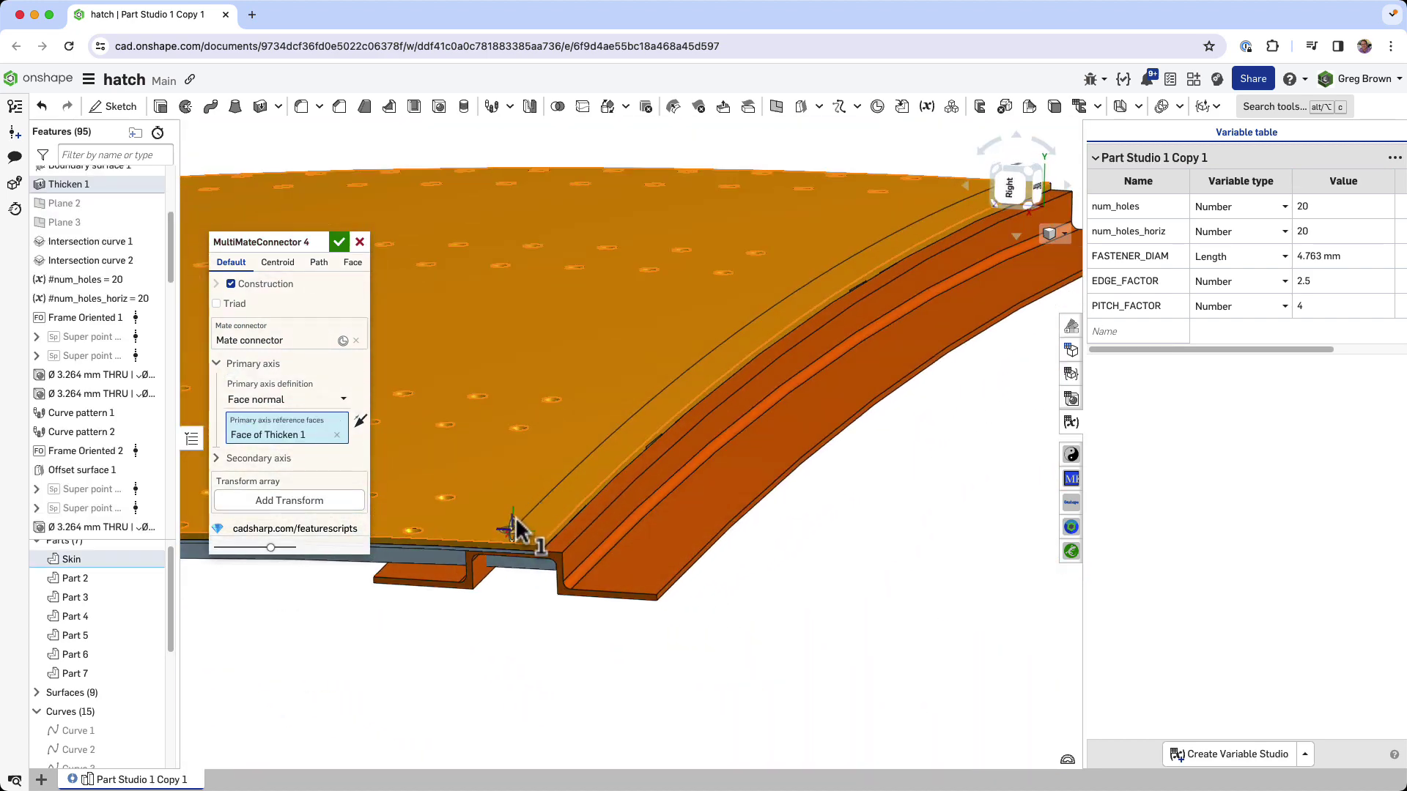
{"action": "scroll", "coordinate": [613, 486], "scroll_direction": "up", "scroll_amount": 3}
{"action": "right_click_drag", "start_coordinate": [612, 486], "coordinate": [696, 439]}
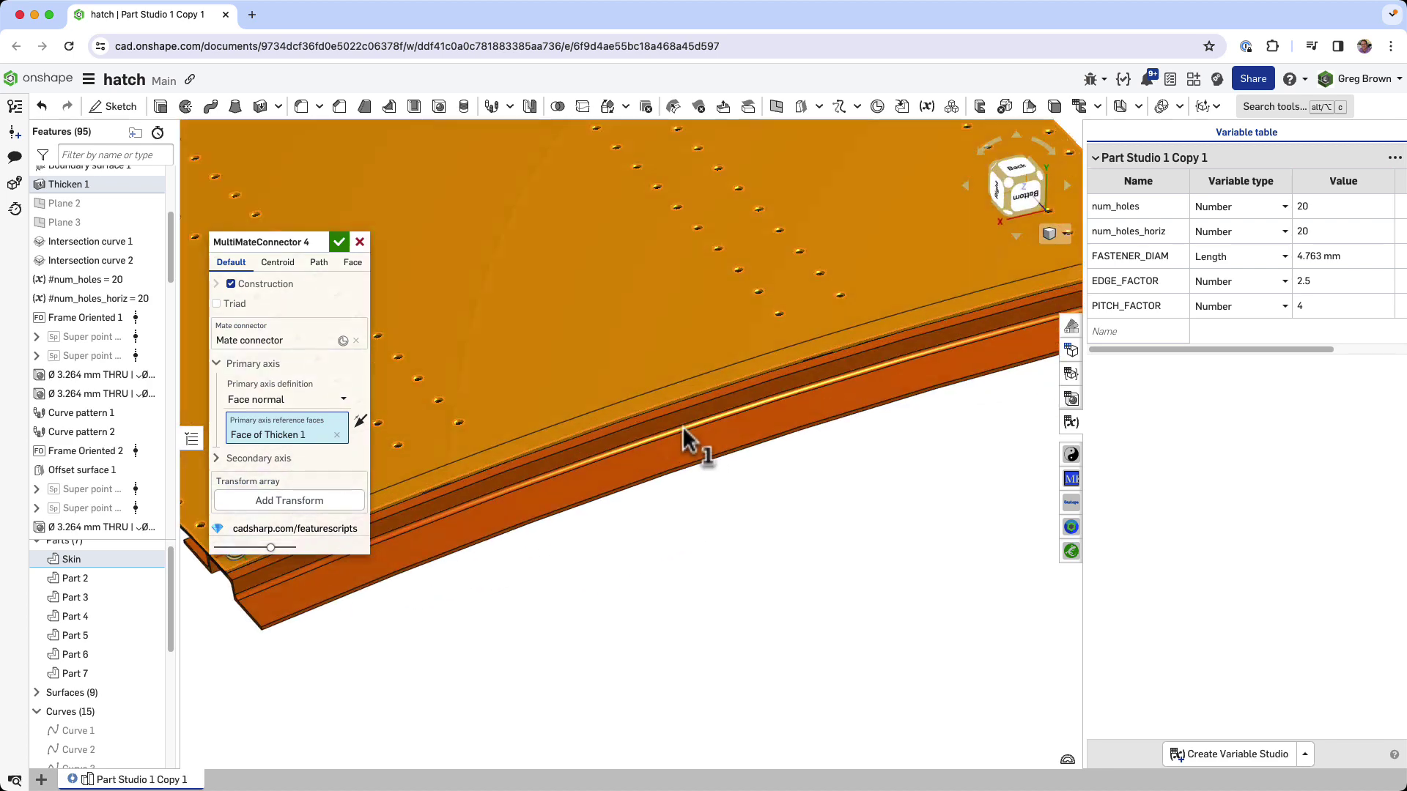
{"action": "left_click", "coordinate": [338, 242]}
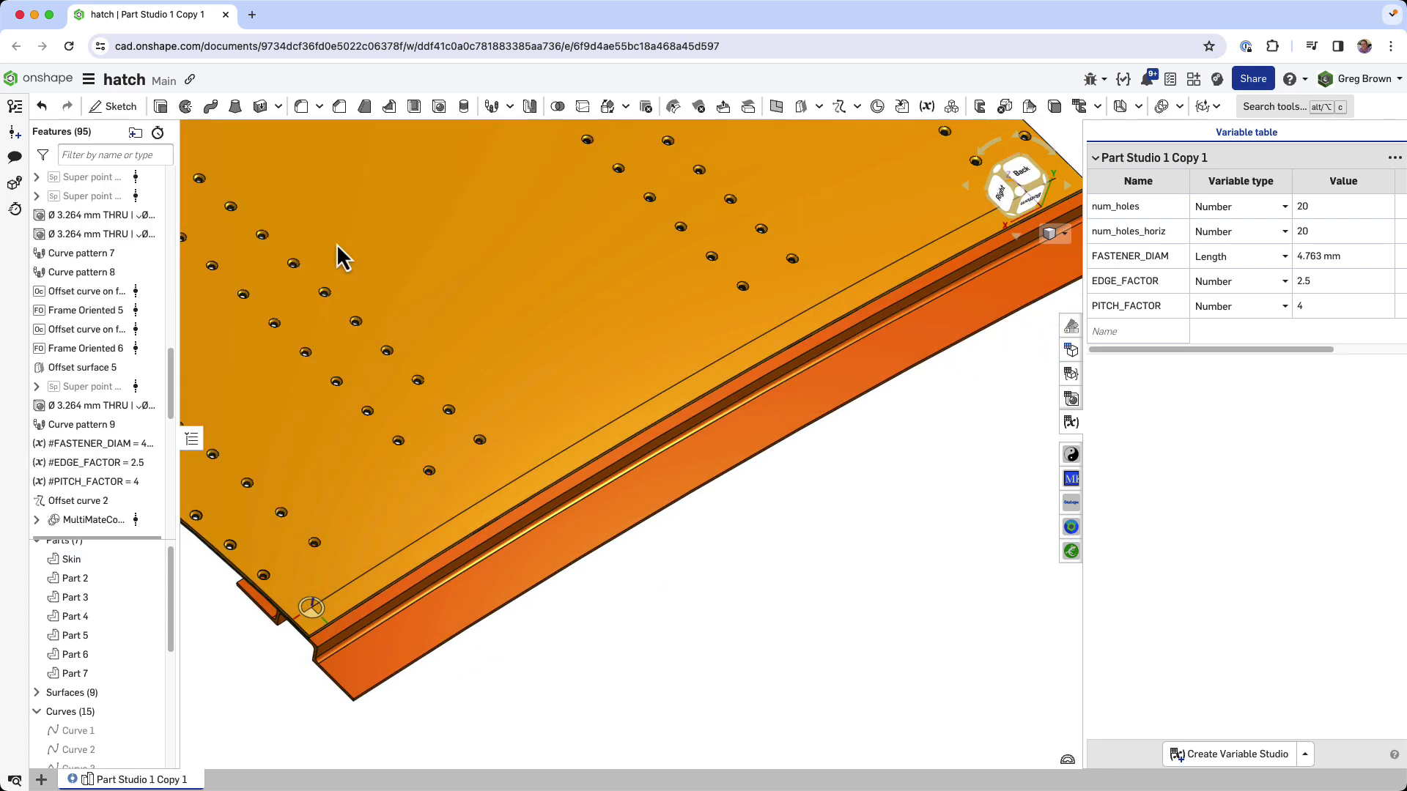
Step: Start a simple through-all hole with a custom diameter driven by #FASTENER_DIAM
{"action": "right_click_drag", "start_coordinate": [336, 244], "coordinate": [521, 501]}
{"action": "scroll", "coordinate": [484, 546], "scroll_direction": "up", "scroll_amount": 5}
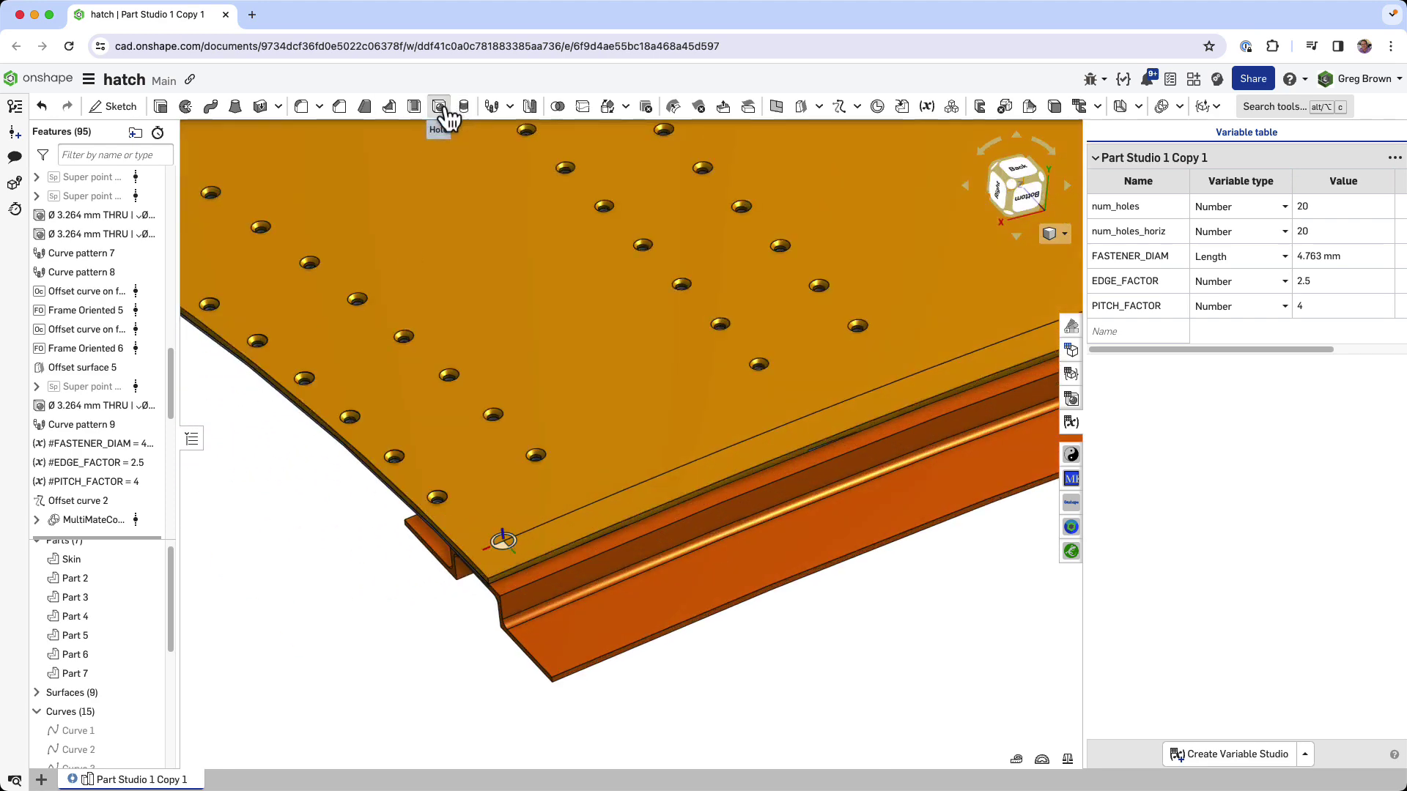
{"action": "left_click", "coordinate": [440, 108]}
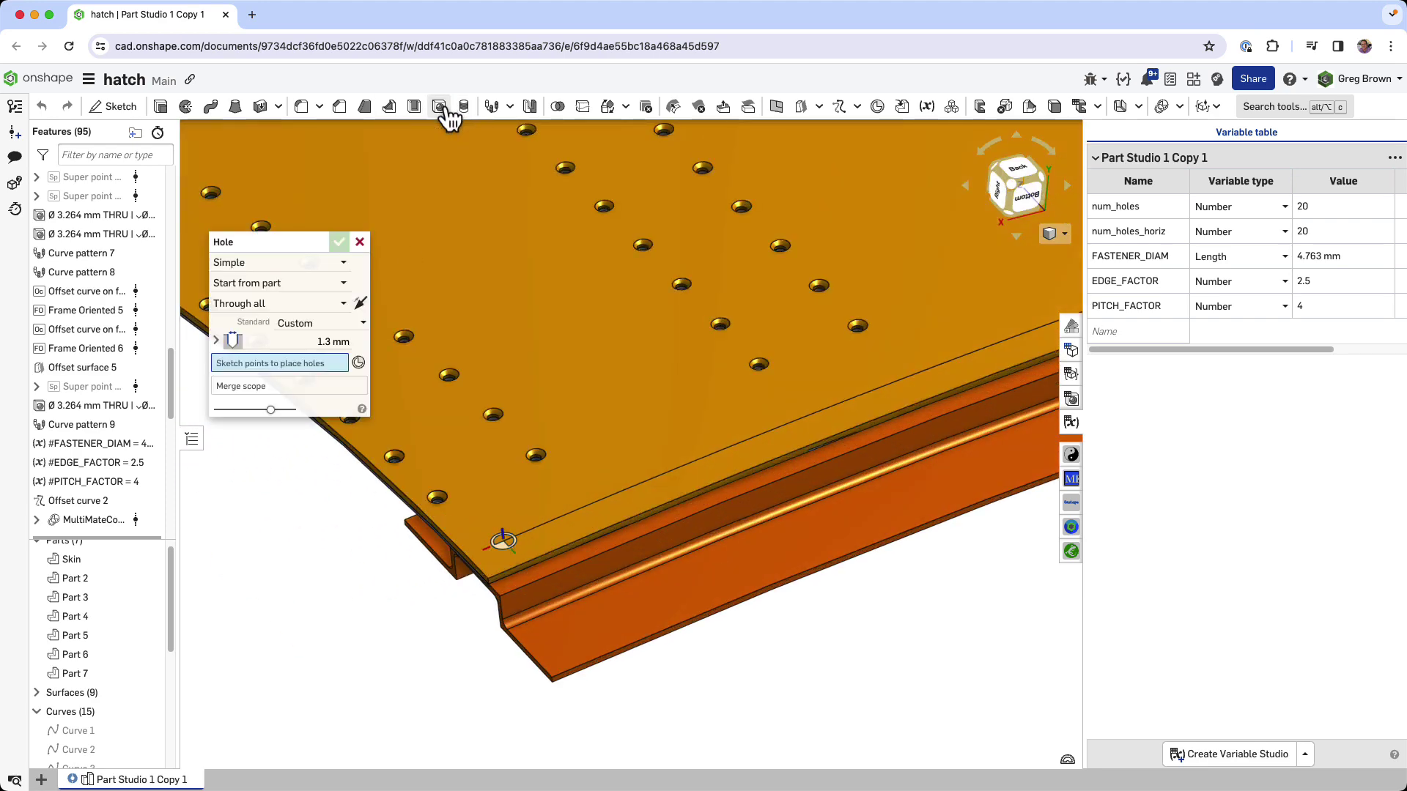
{"action": "left_click", "coordinate": [307, 339]}
{"action": "type", "text": "#"}
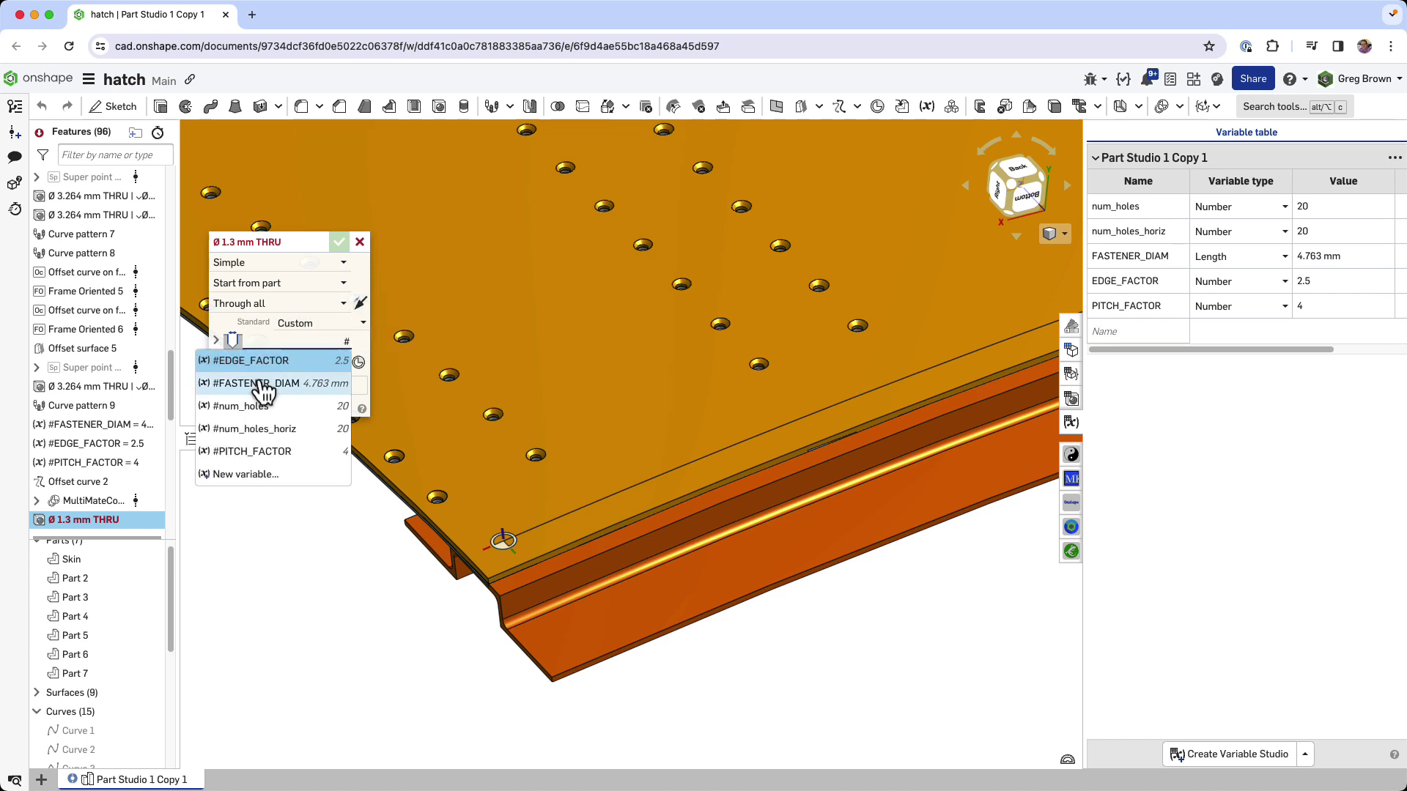
{"action": "left_click", "coordinate": [299, 383]}
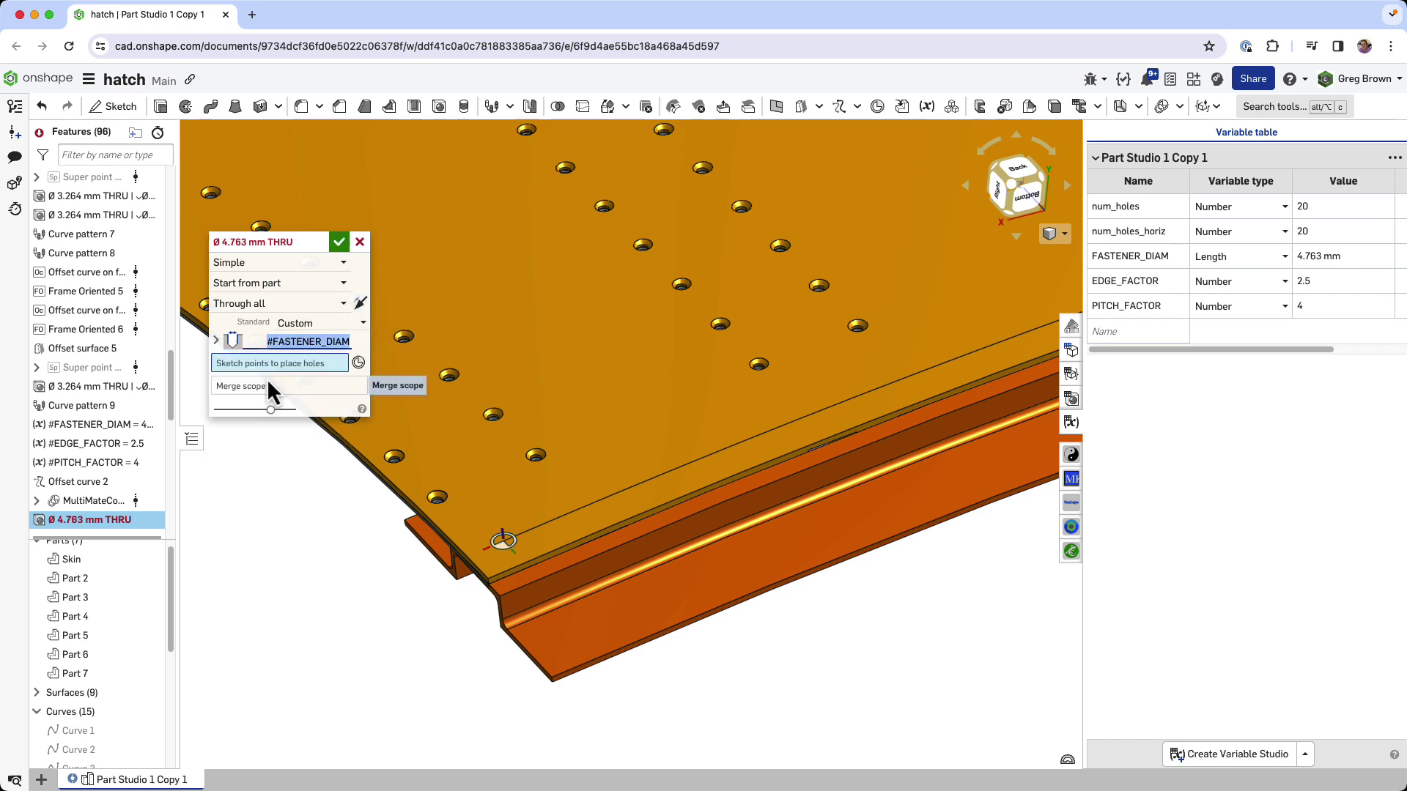
Step: Place the hole on the mate connector at the offset curve's end, cutting Skin, Part 6 and Part 5, and accept it
{"action": "left_click", "coordinate": [503, 542]}
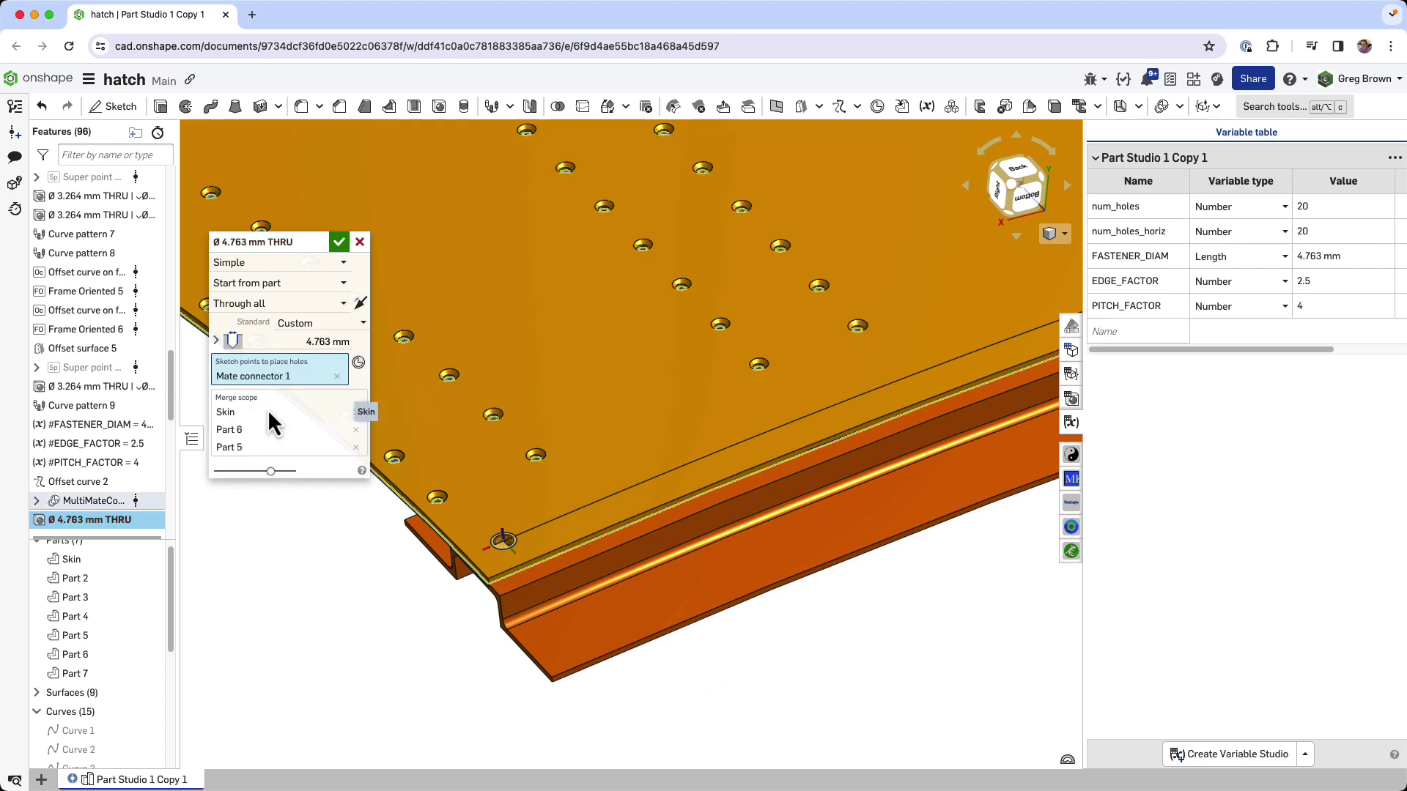
{"action": "right_click_drag", "start_coordinate": [374, 484], "coordinate": [526, 542]}
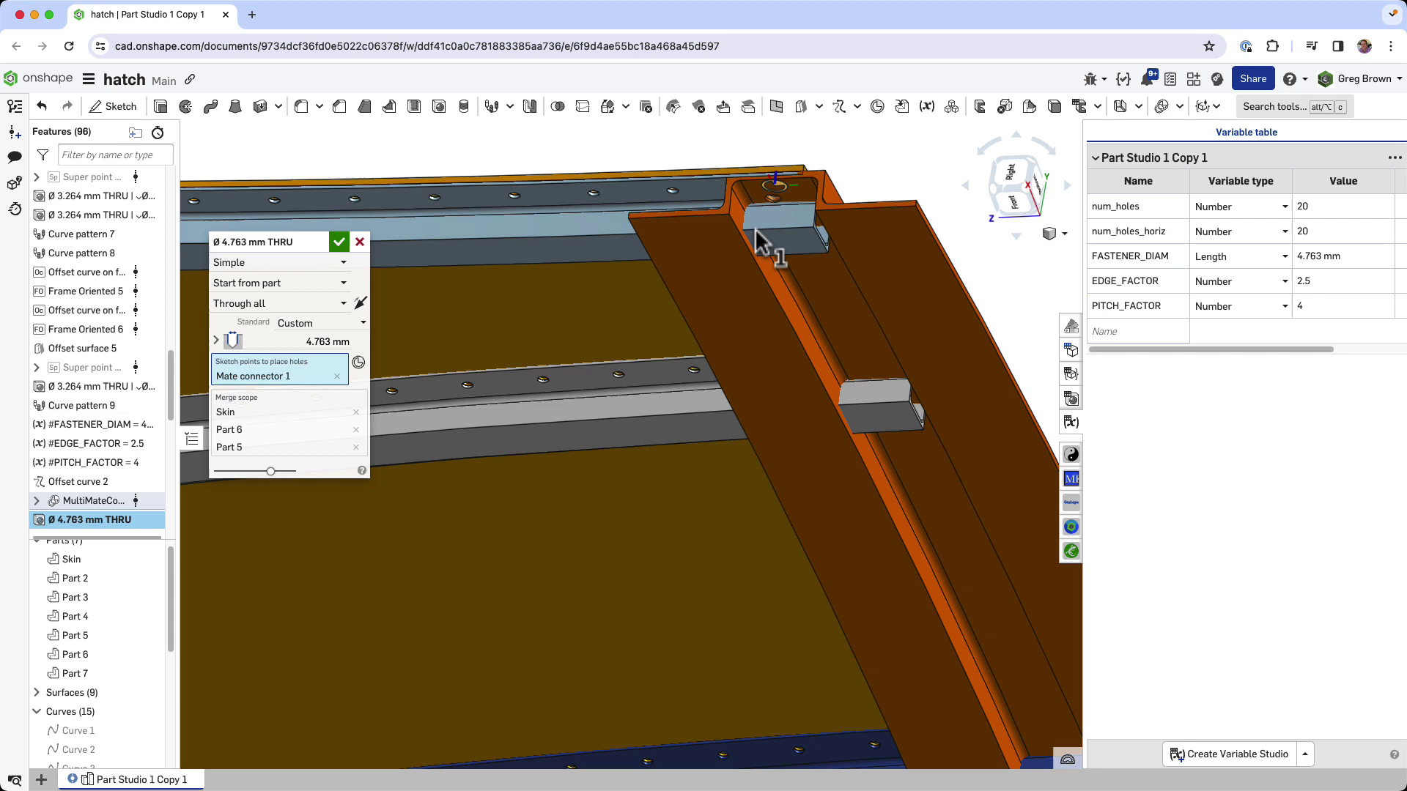
{"action": "scroll", "coordinate": [788, 216], "scroll_direction": "up", "scroll_amount": 5}
{"action": "scroll", "coordinate": [788, 249], "scroll_direction": "down", "scroll_amount": 5}
{"action": "right_click_drag", "start_coordinate": [779, 283], "coordinate": [458, 661]}
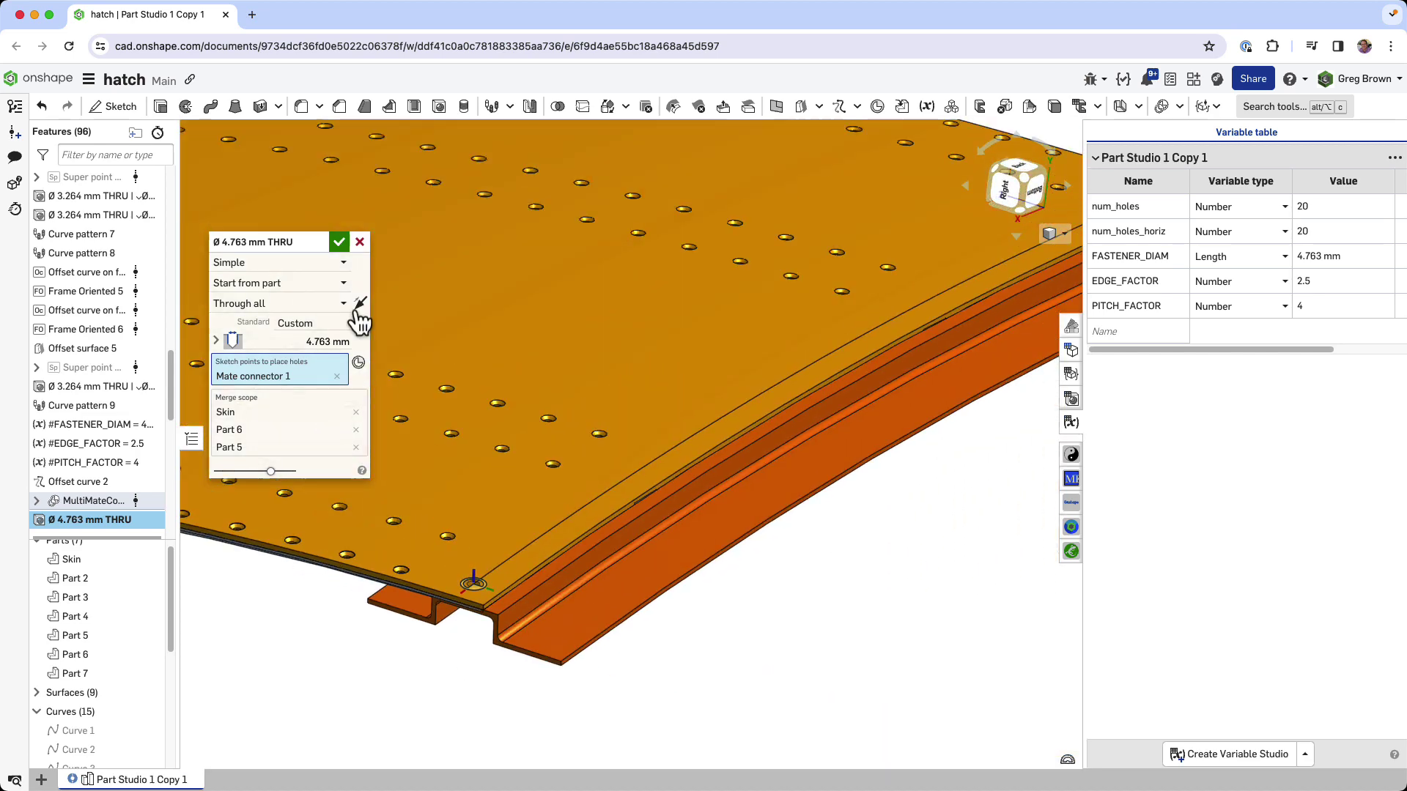
{"action": "left_click", "coordinate": [339, 242]}
Step: Examine the mate connector nested inside the new MultiMateConnector feature and its place in the feature list
{"action": "right_click_drag", "start_coordinate": [487, 503], "coordinate": [362, 647]}
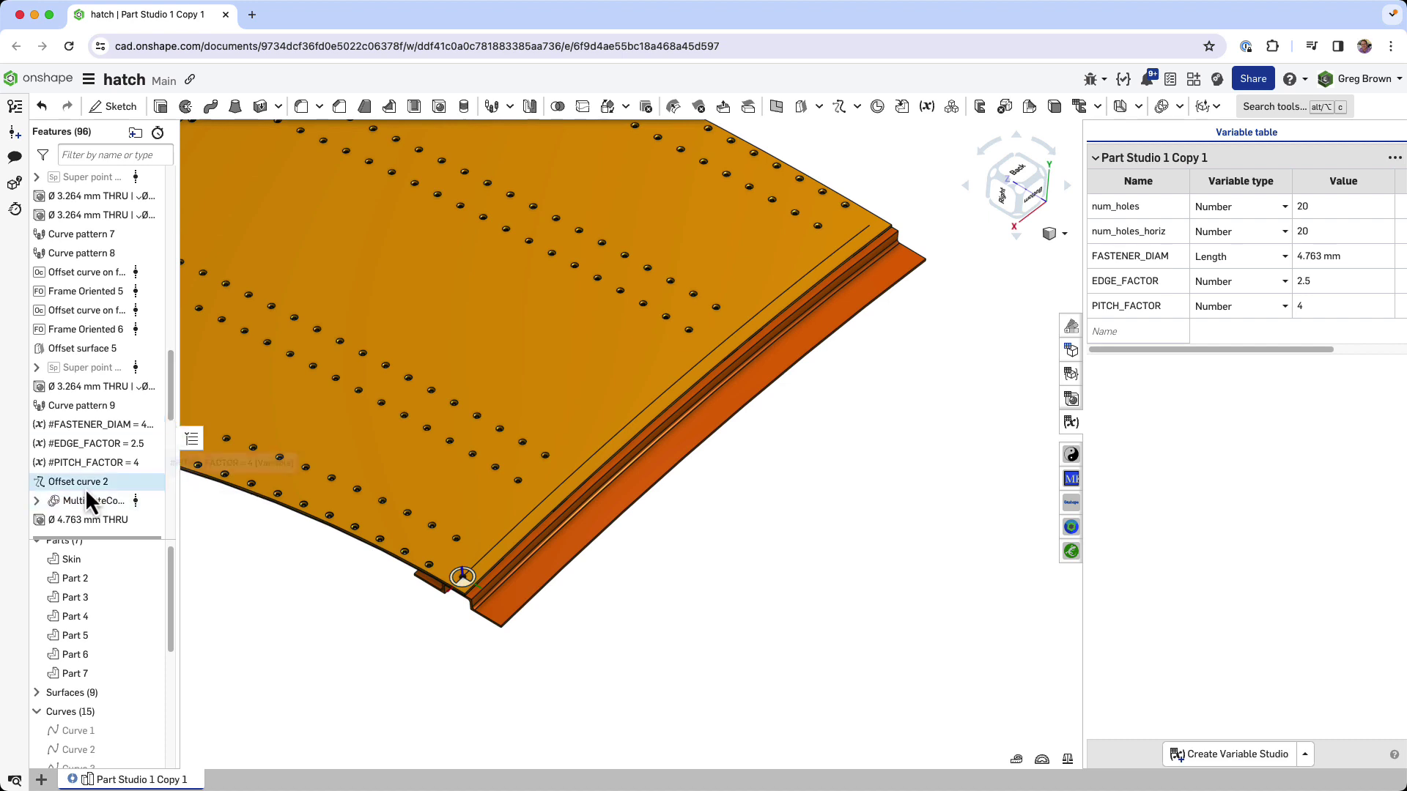
{"action": "left_click", "coordinate": [36, 501]}
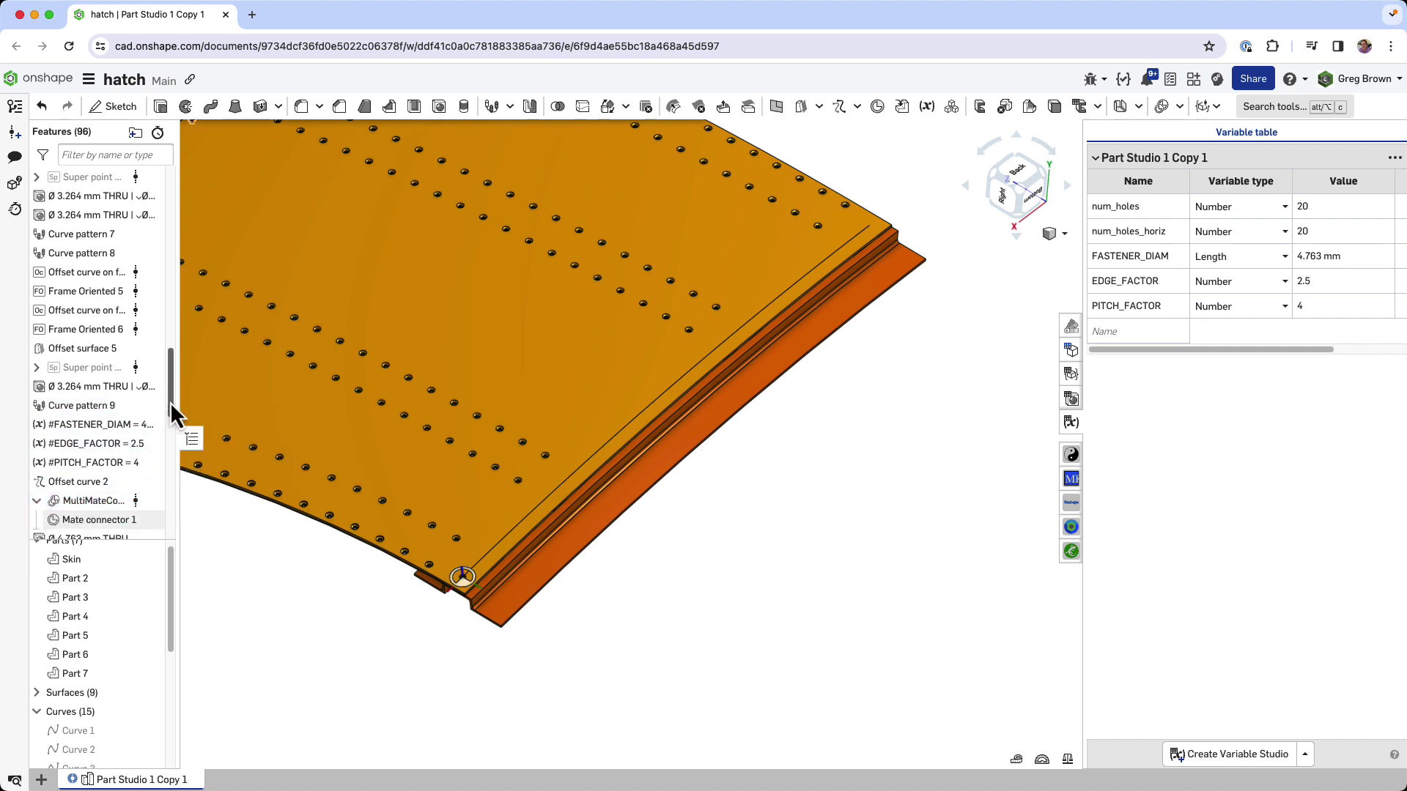
{"action": "left_click_drag", "start_coordinate": [170, 401], "coordinate": [172, 420]}
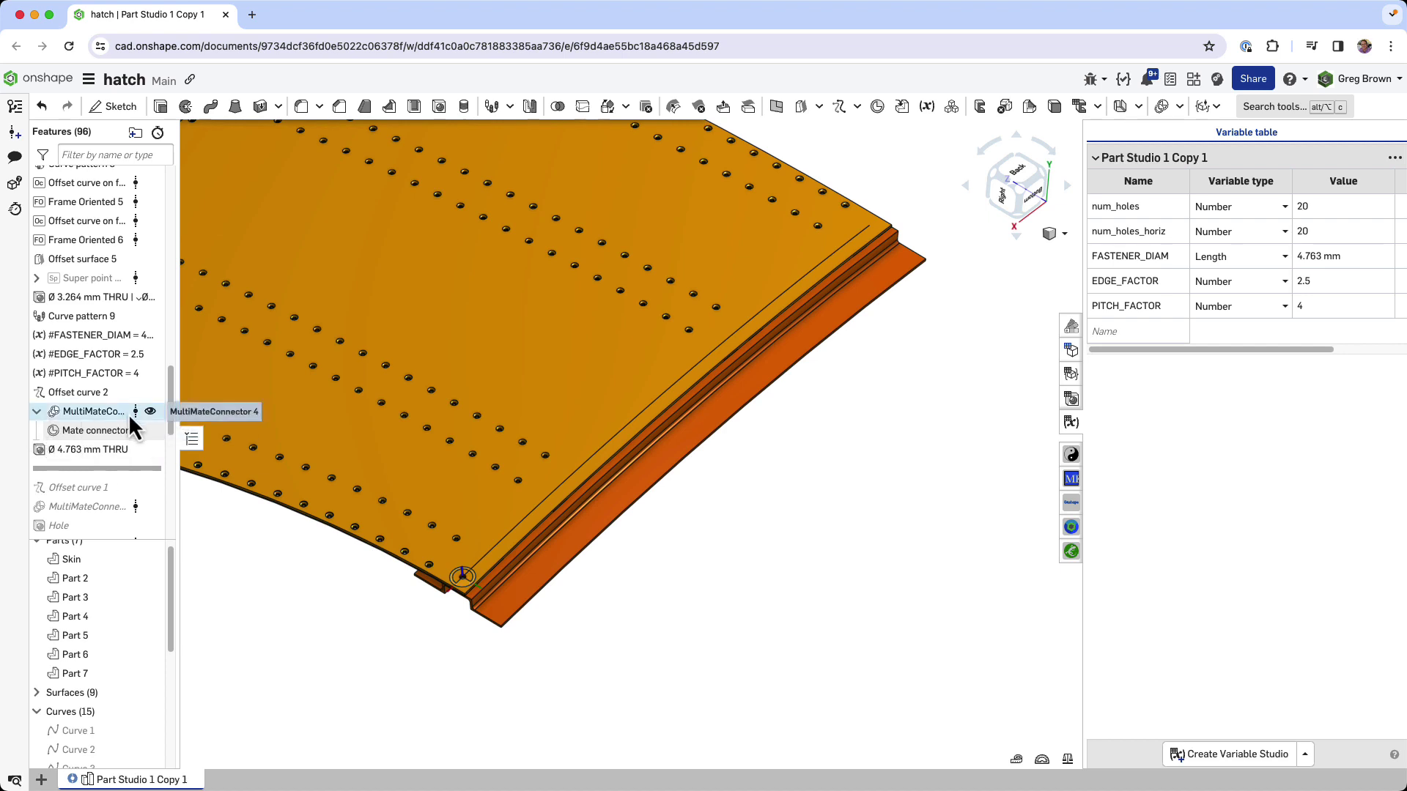
{"action": "left_click", "coordinate": [37, 412]}
{"action": "left_click", "coordinate": [37, 412]}
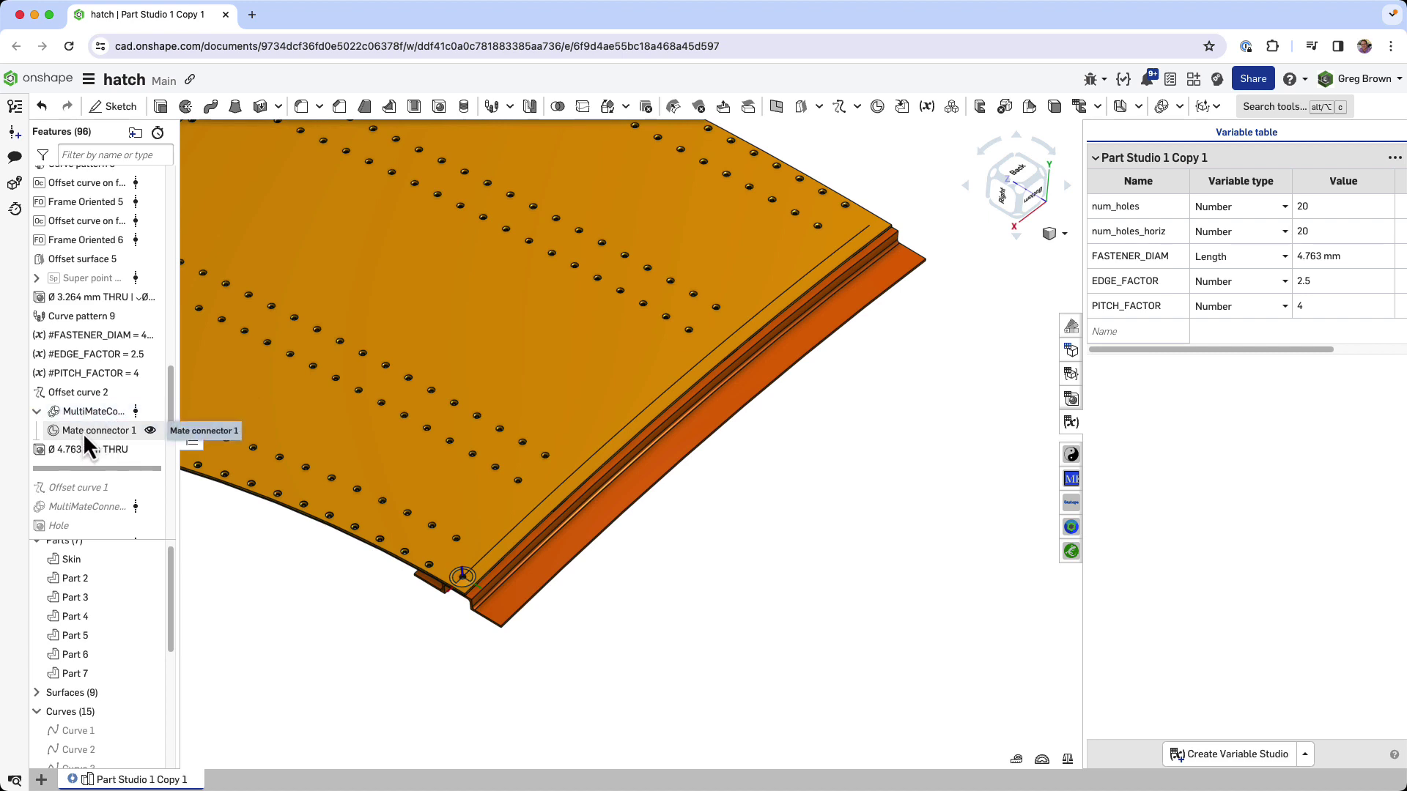
{"action": "left_click", "coordinate": [36, 411]}
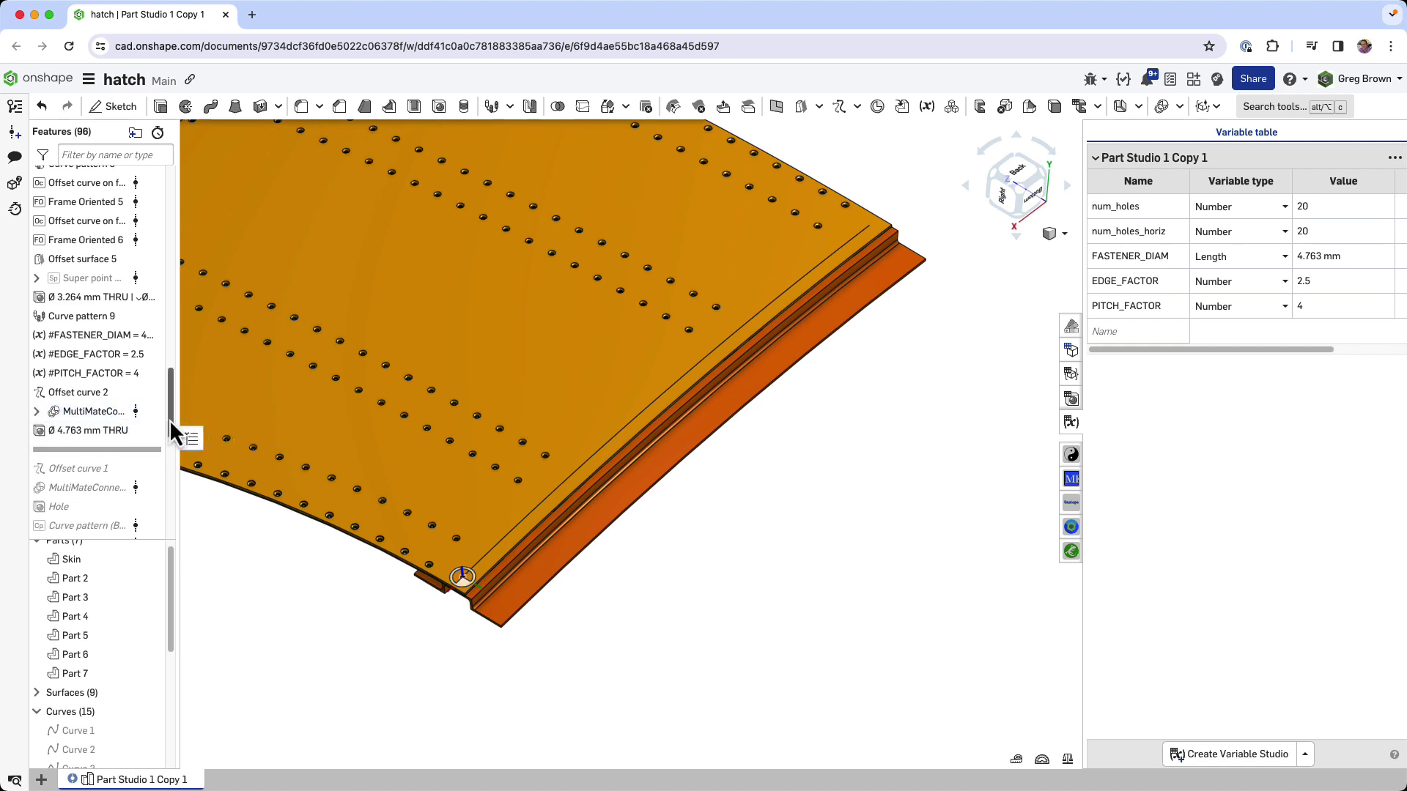
{"action": "scroll", "coordinate": [170, 411], "scroll_direction": "up", "scroll_amount": 3}
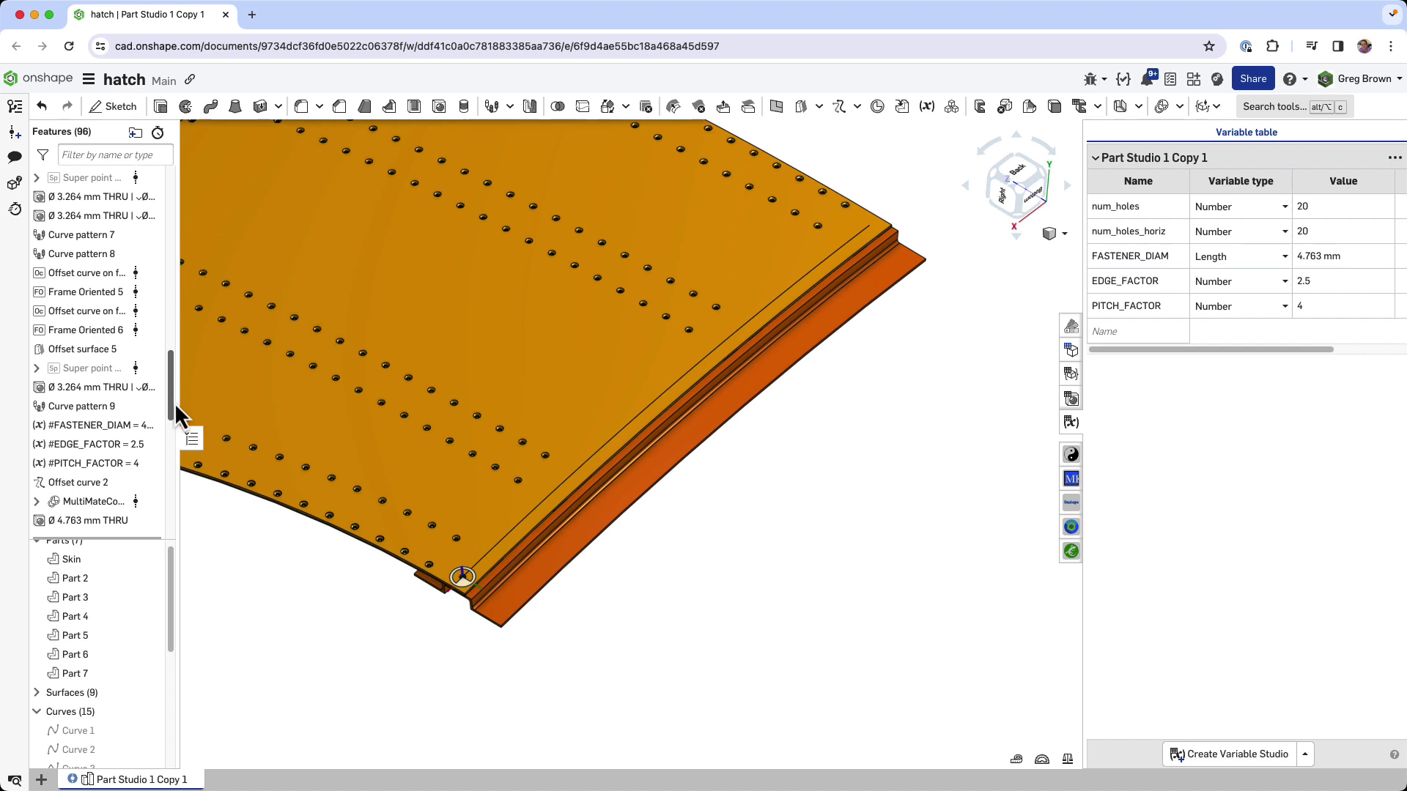
Step: Start a curve pattern of type Feature pattern, patterning the new hole feature along the offset curve
{"action": "scroll", "coordinate": [451, 597], "scroll_direction": "up", "scroll_amount": 5}
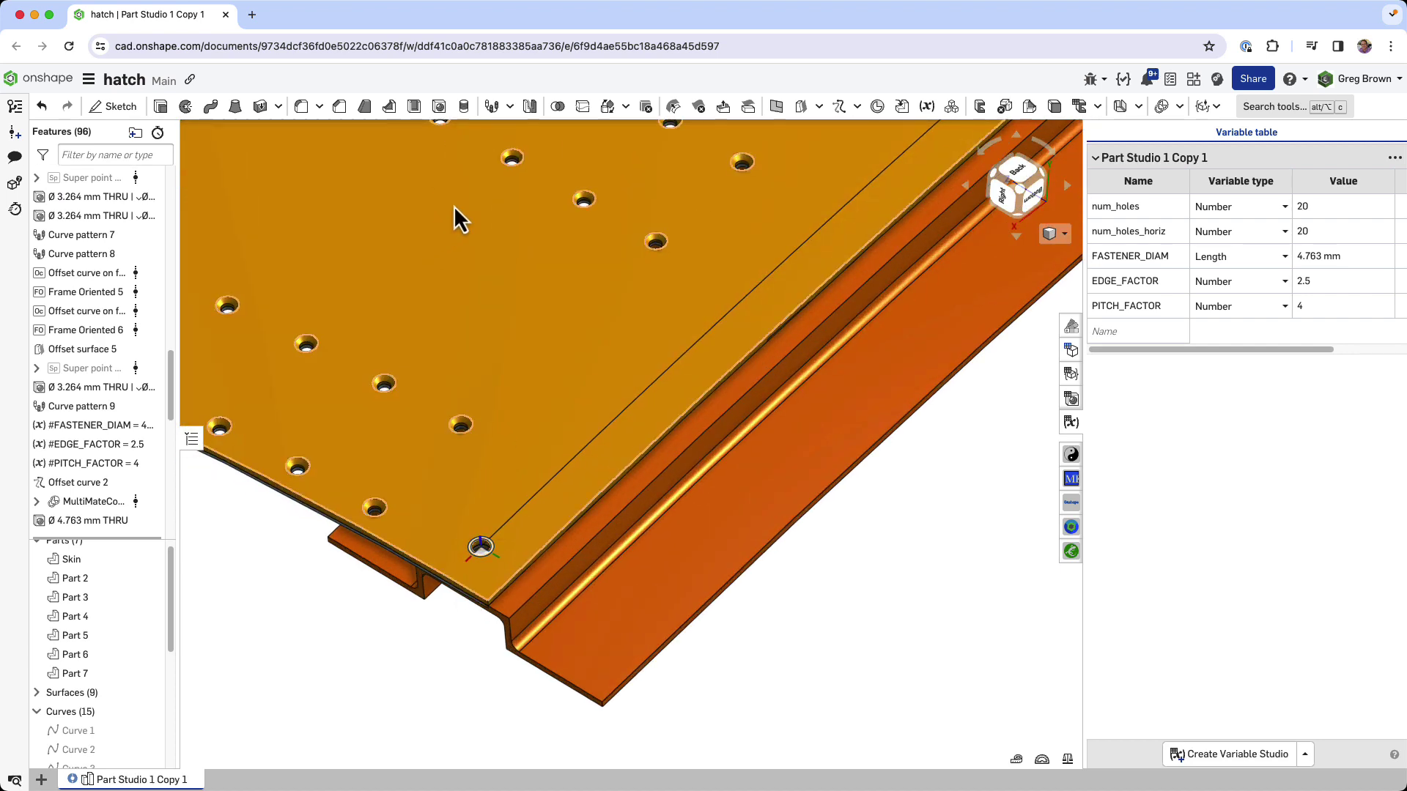
{"action": "left_click", "coordinate": [492, 109]}
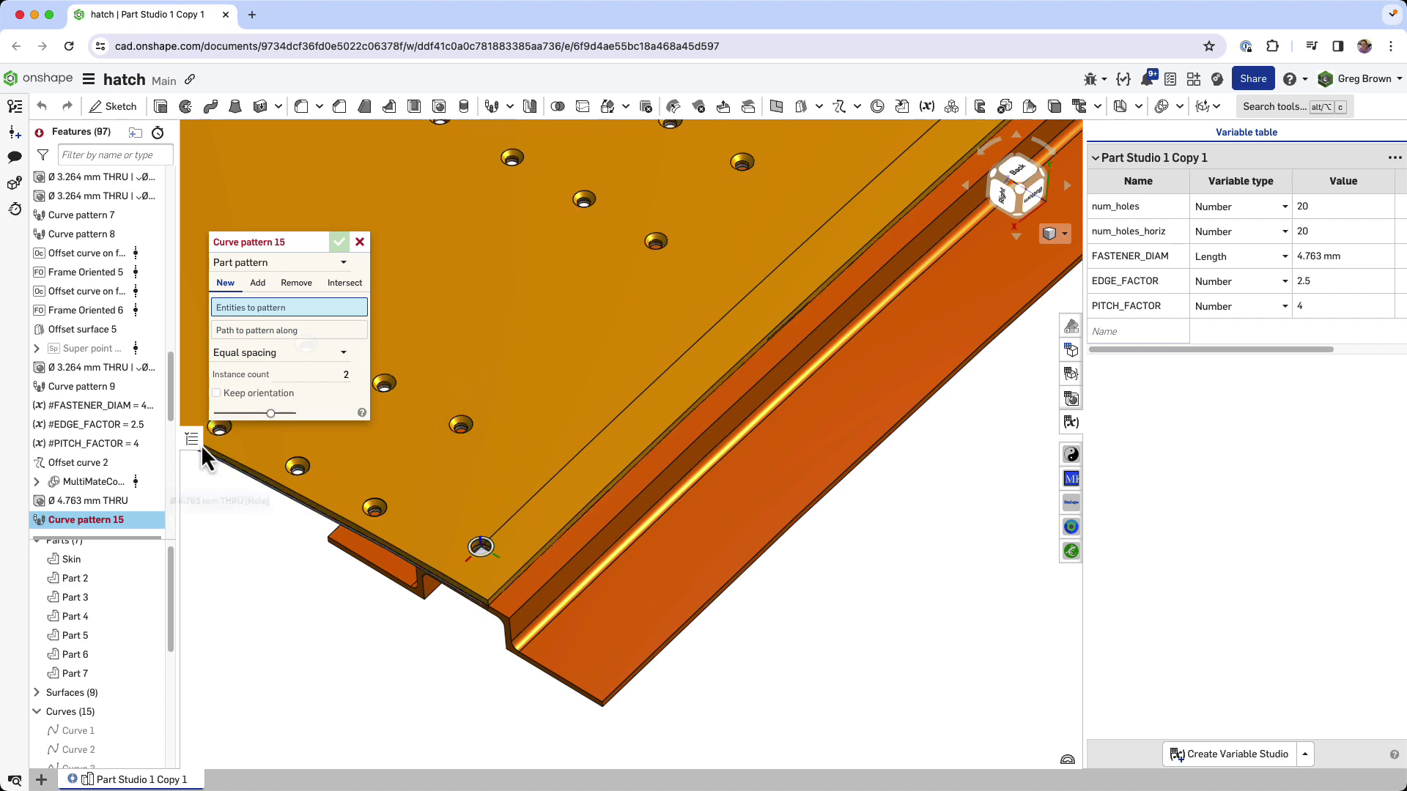
{"action": "left_click", "coordinate": [263, 262]}
{"action": "left_click", "coordinate": [263, 314]}
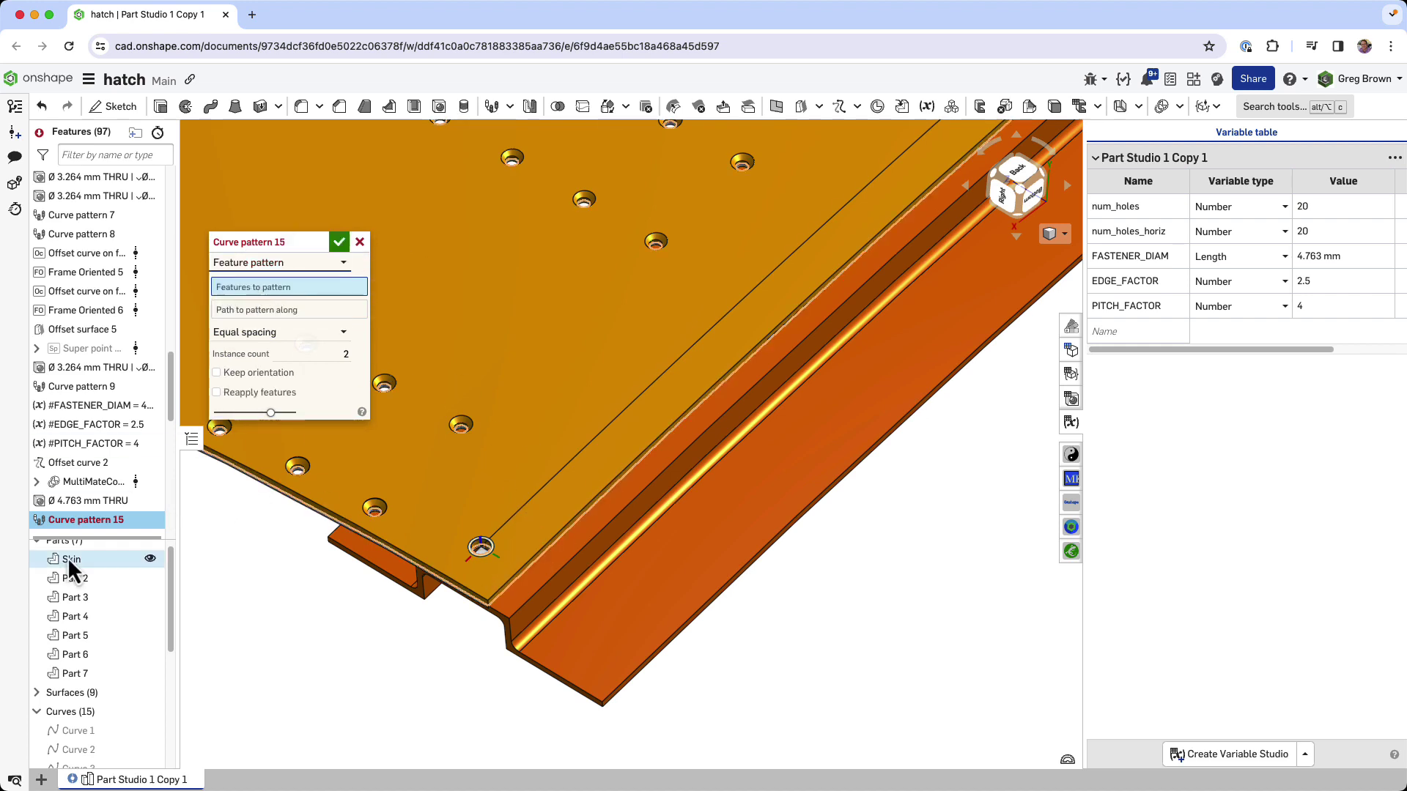
{"action": "left_click", "coordinate": [77, 501]}
{"action": "left_click", "coordinate": [249, 323]}
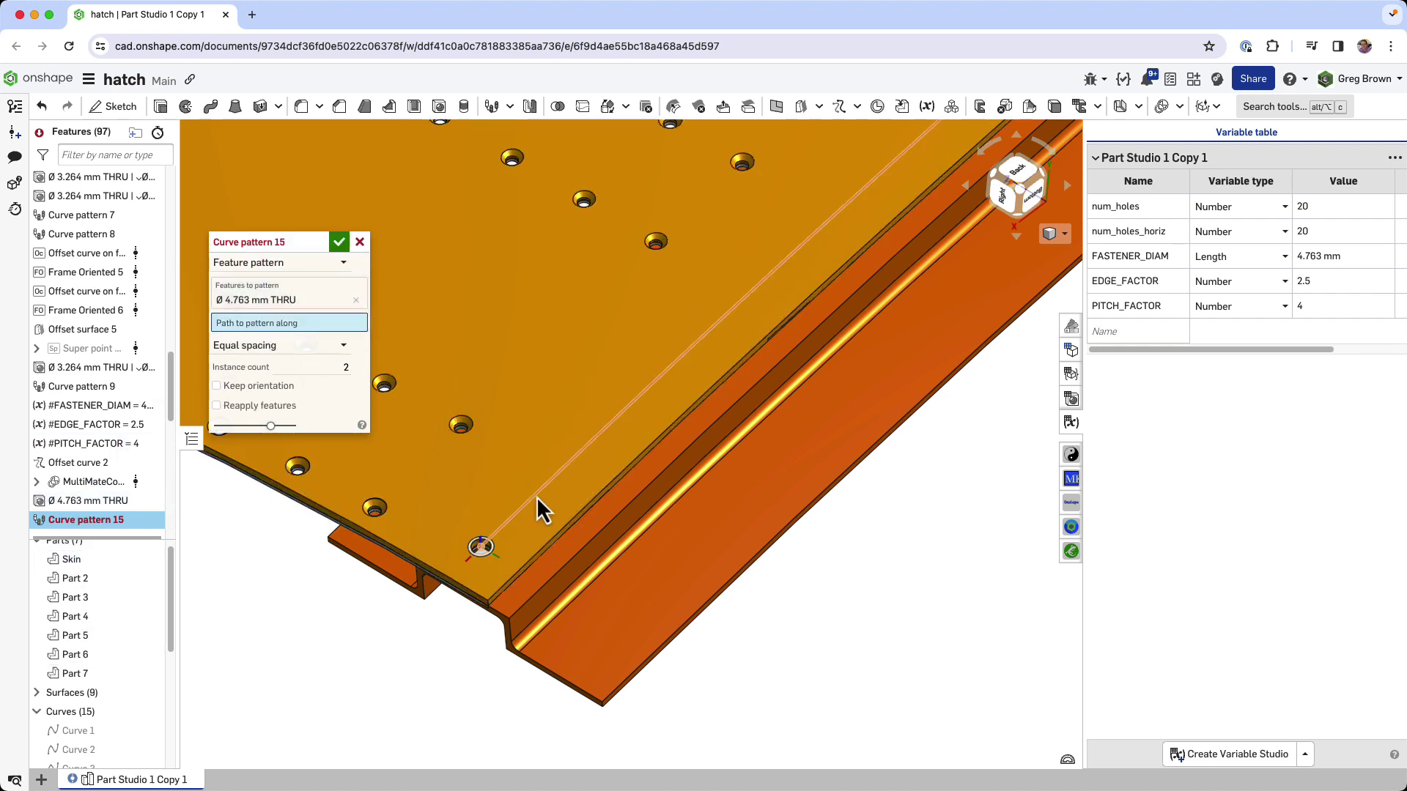
{"action": "left_click", "coordinate": [527, 505]}
{"action": "scroll", "coordinate": [379, 661], "scroll_direction": "down", "scroll_amount": 5}
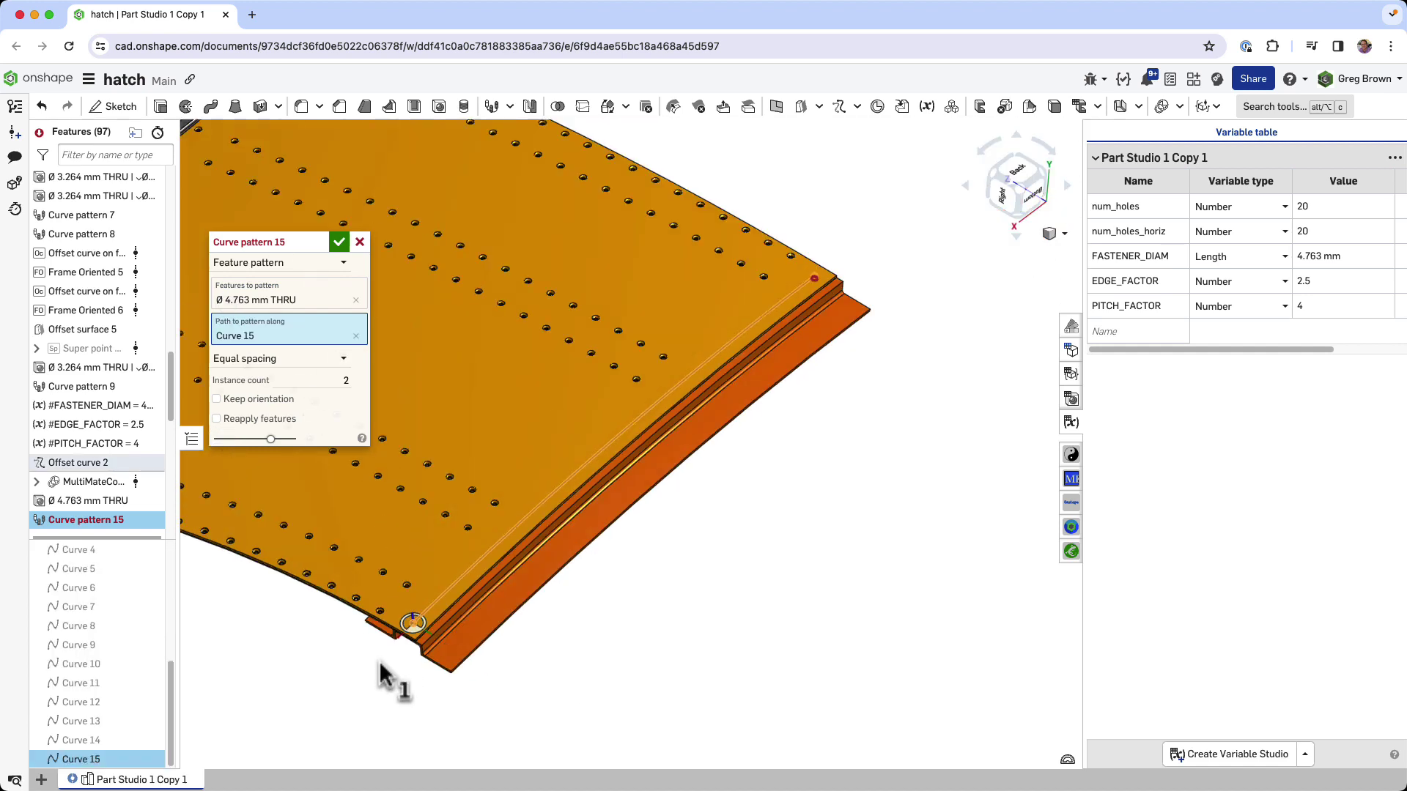
{"action": "left_click", "coordinate": [216, 419]}
{"action": "scroll", "coordinate": [813, 277], "scroll_direction": "up", "scroll_amount": 1}
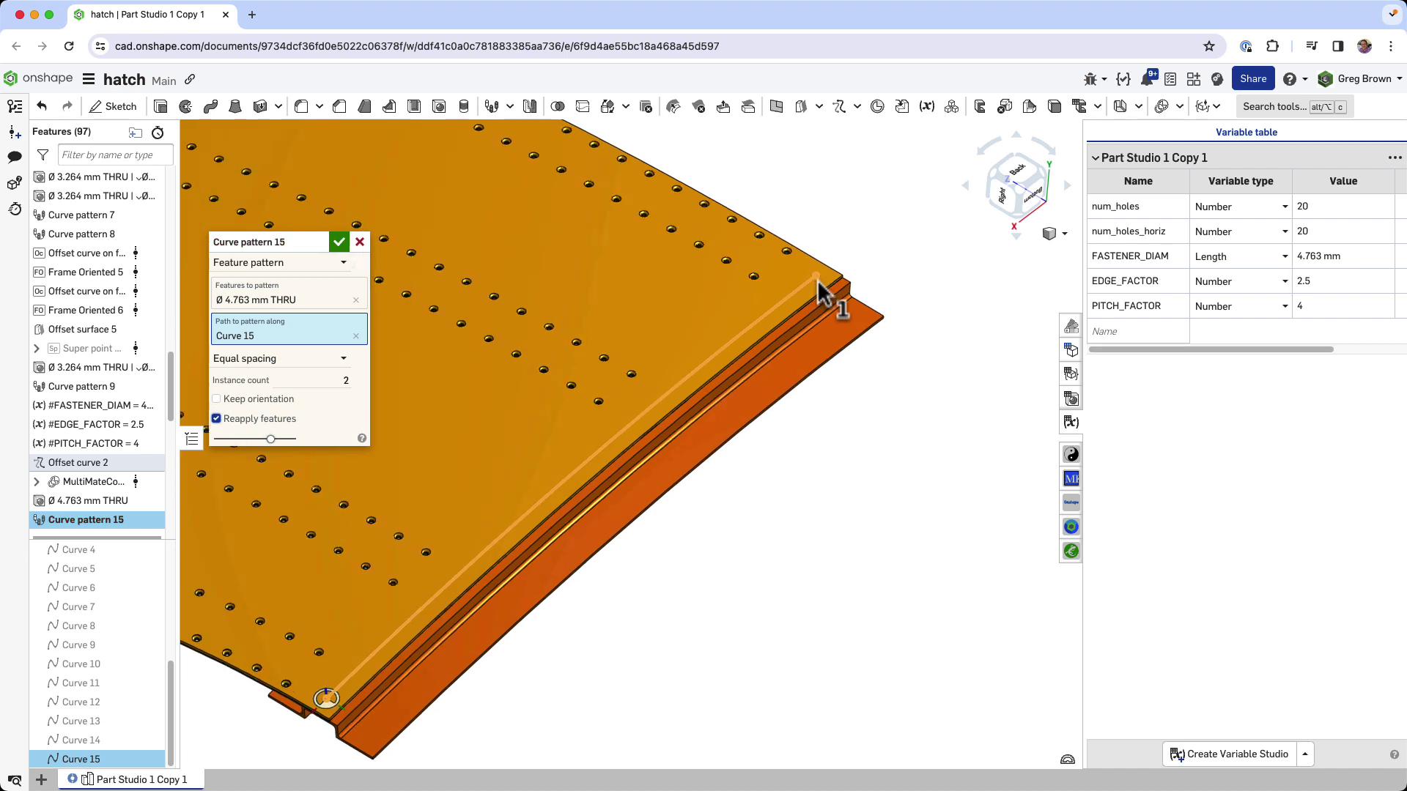
{"action": "scroll", "coordinate": [816, 279], "scroll_direction": "up", "scroll_amount": 3}
{"action": "scroll", "coordinate": [842, 253], "scroll_direction": "down", "scroll_amount": 4}
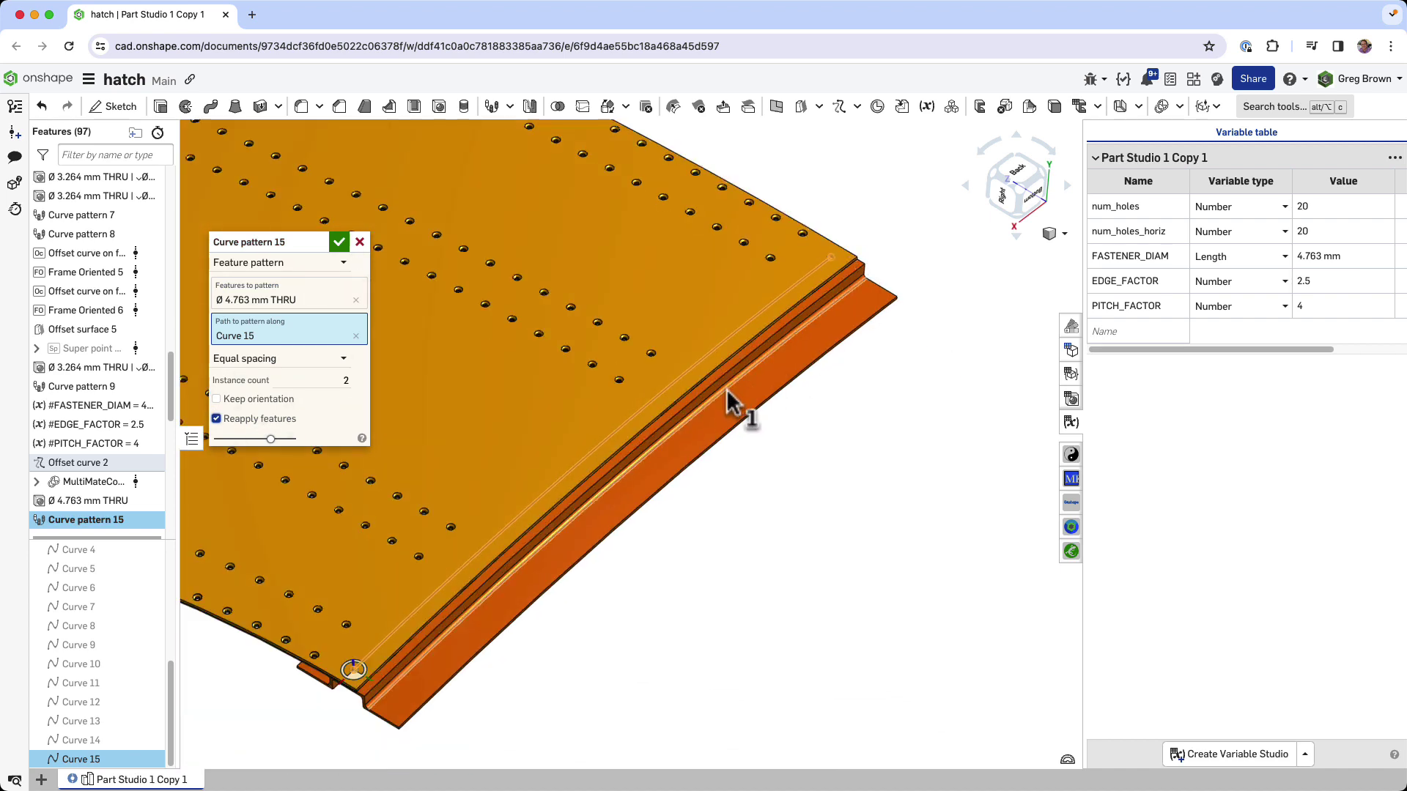
{"action": "left_click", "coordinate": [327, 382]}
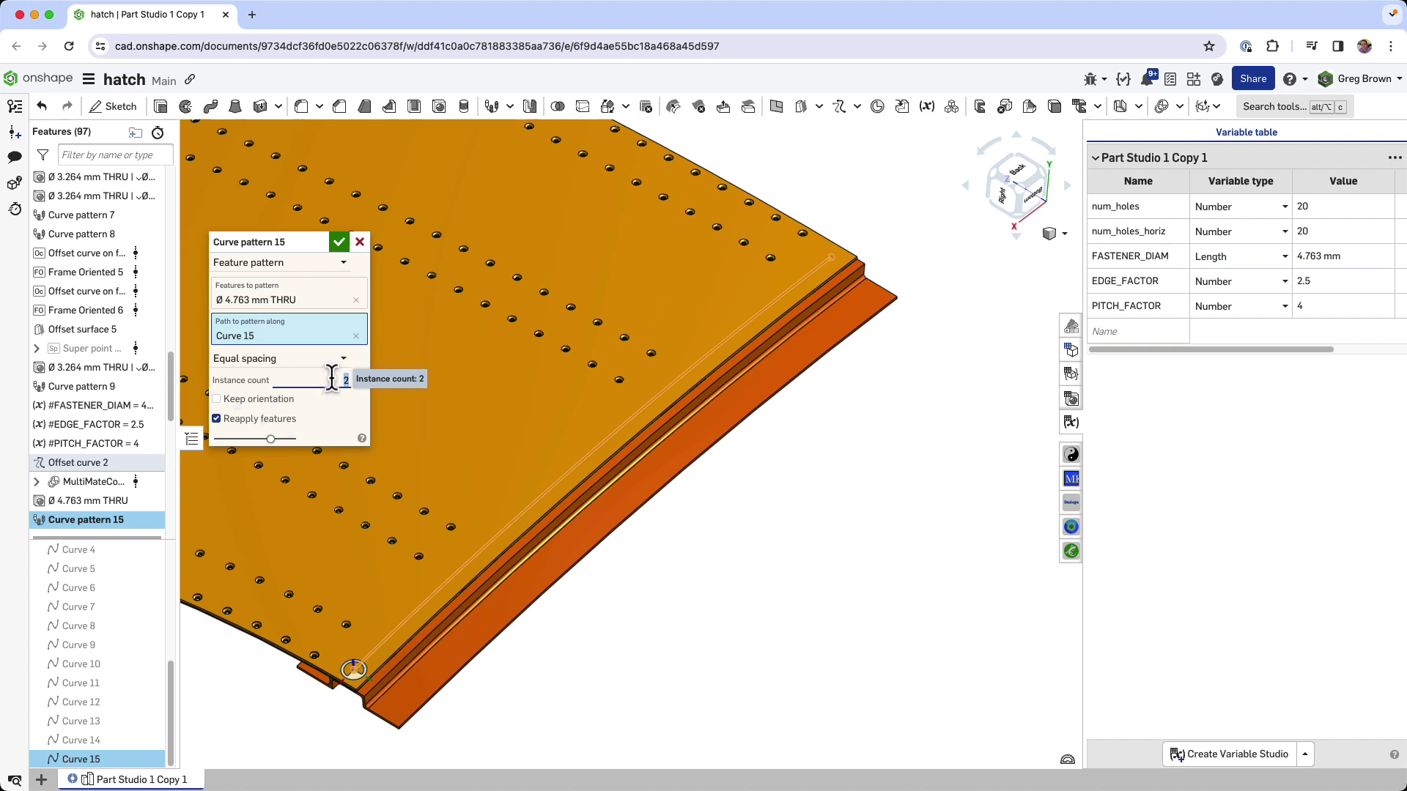
{"action": "left_click", "coordinate": [360, 243]}
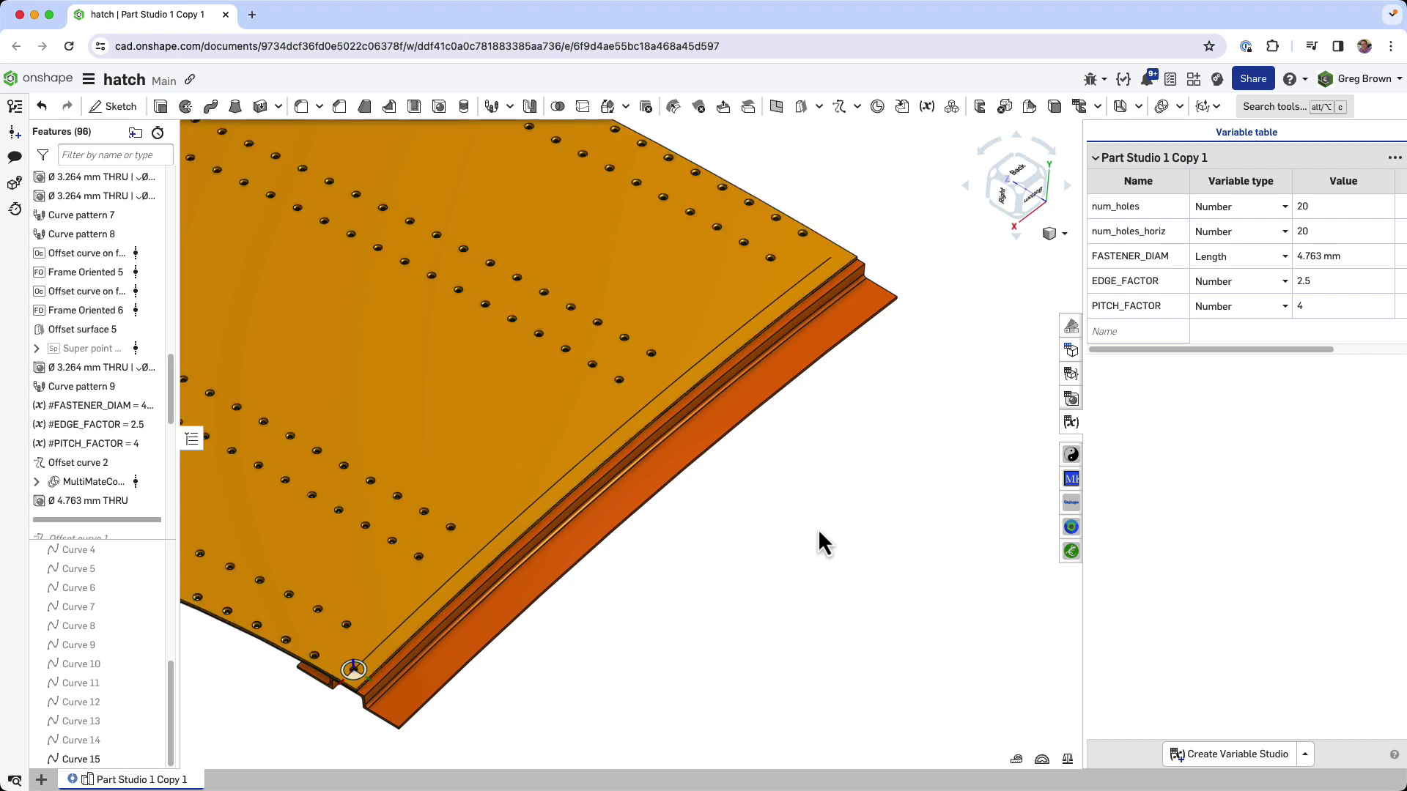
Step: Start a Curve pattern (Best fit) as a Feature pattern of the 4.763 mm hole along the offset curve, with Reapply features enabled
{"action": "middle_click_drag", "start_coordinate": [797, 511], "coordinate": [873, 487]}
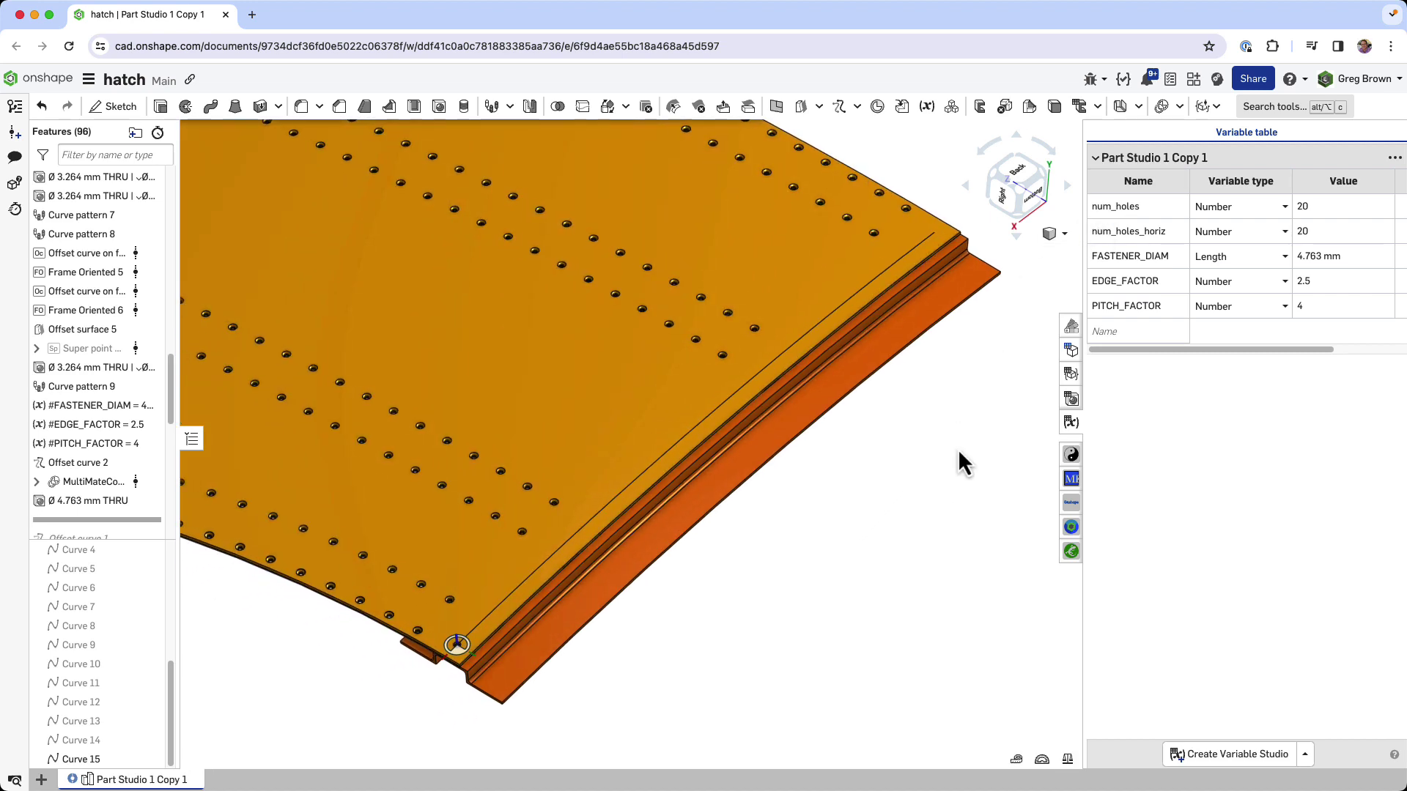
{"action": "key", "text": "alt+c"}
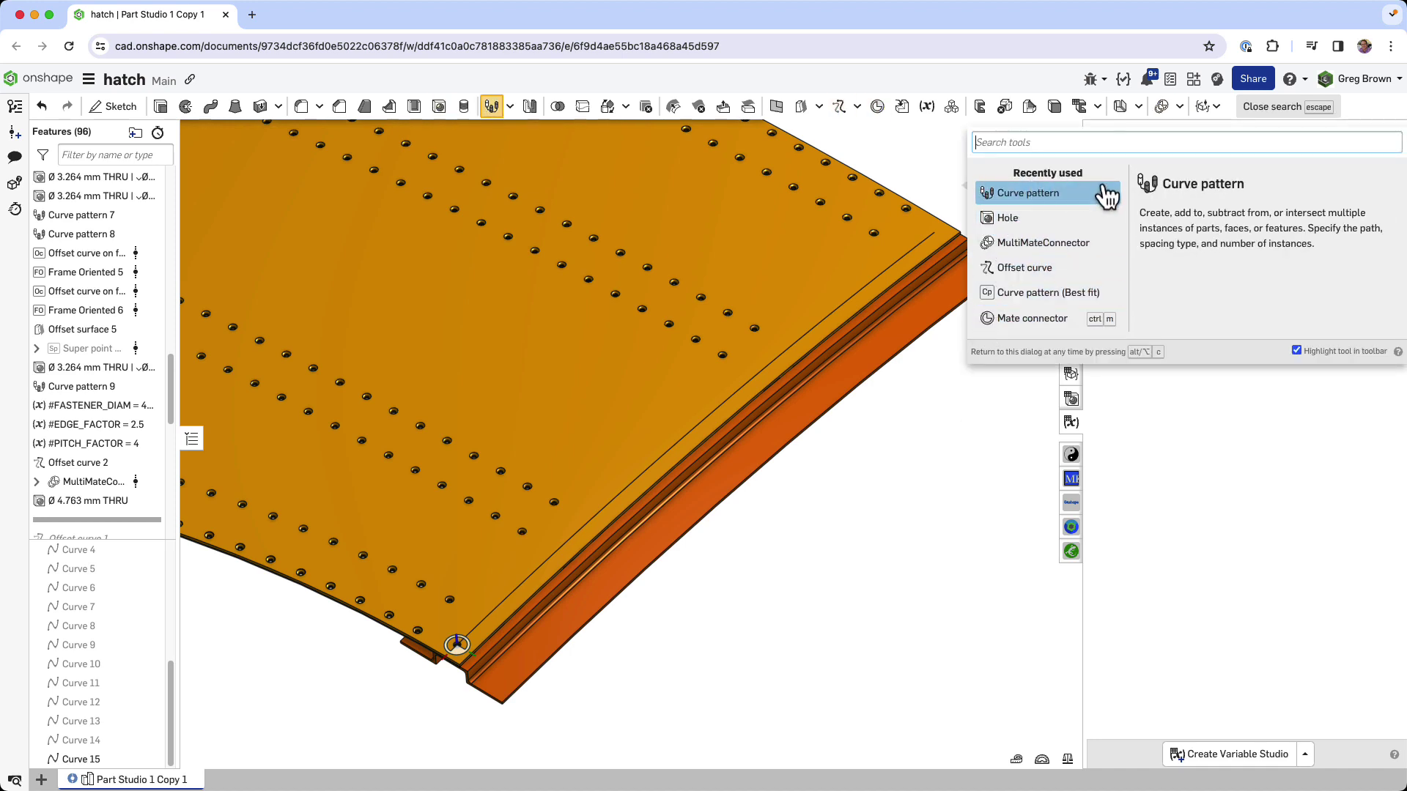
{"action": "left_click", "coordinate": [1074, 295]}
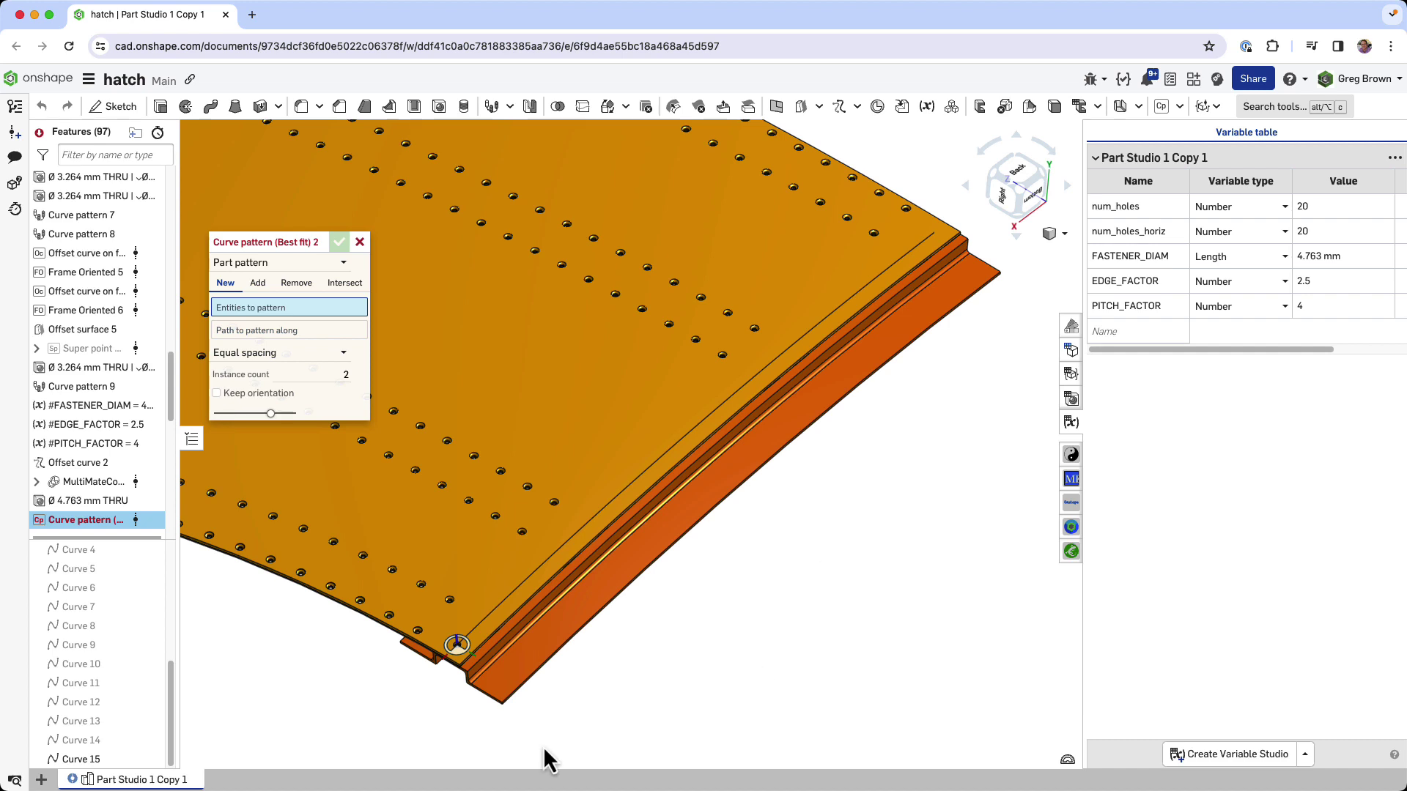
{"action": "left_click", "coordinate": [260, 270]}
{"action": "left_click", "coordinate": [275, 306]}
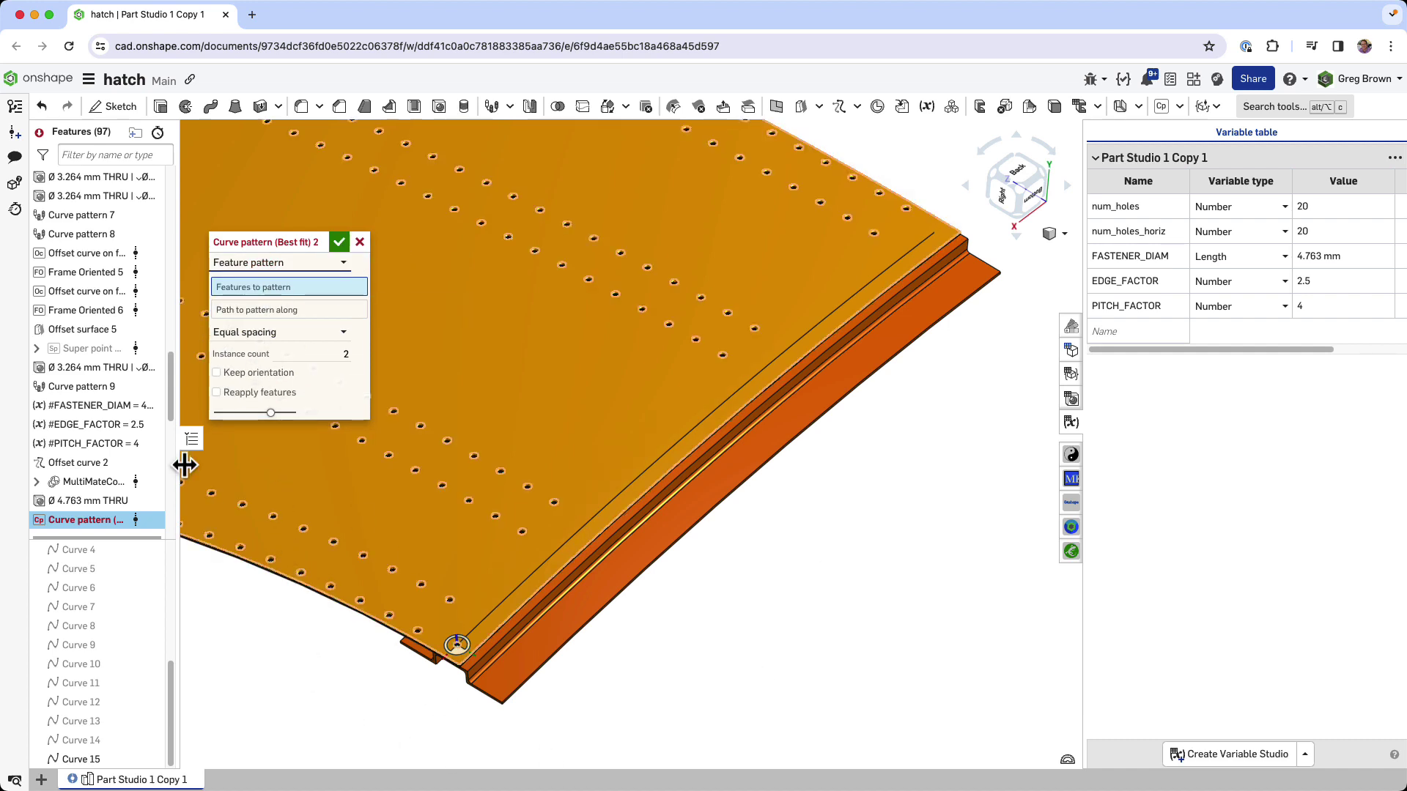
{"action": "left_click", "coordinate": [124, 501]}
{"action": "left_click", "coordinate": [260, 323]}
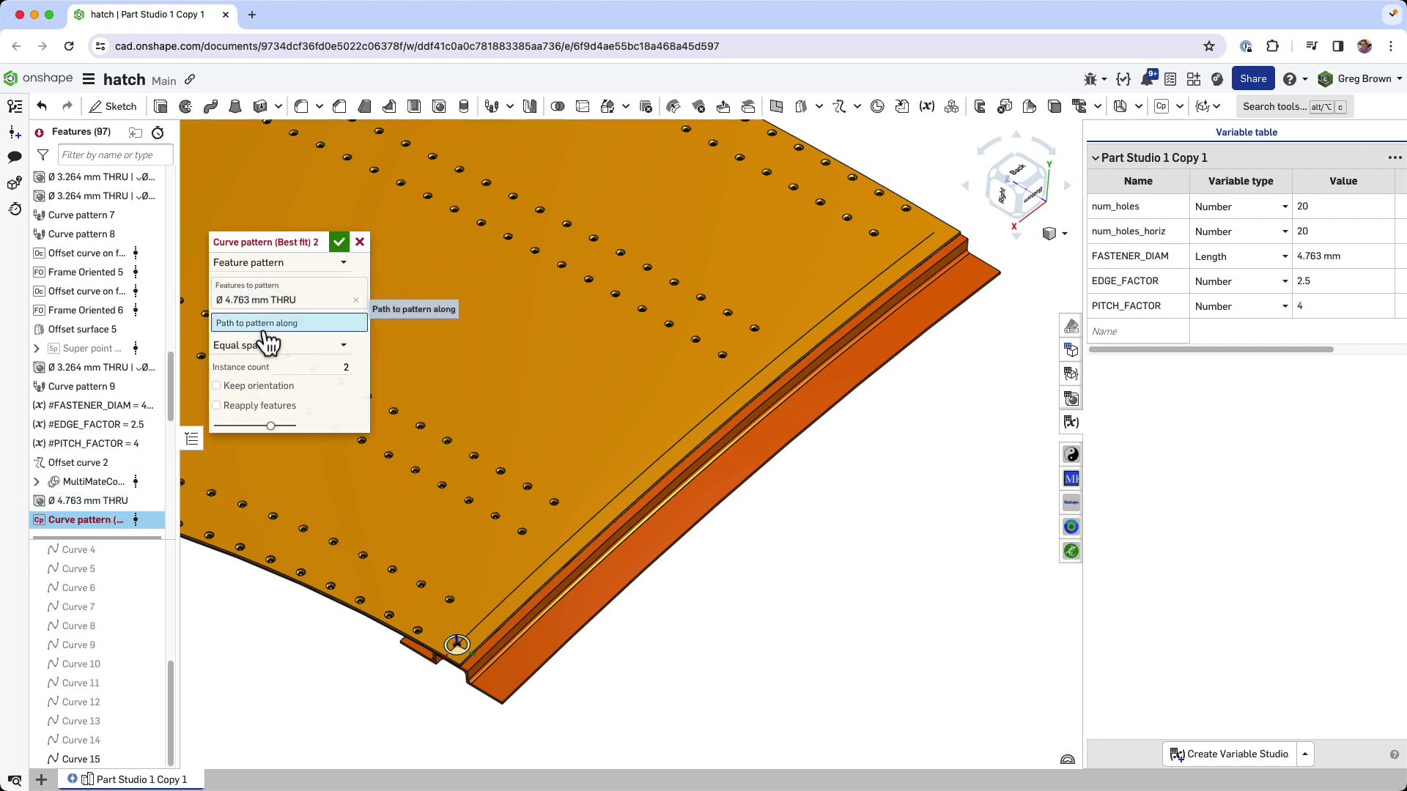
{"action": "left_click", "coordinate": [539, 565]}
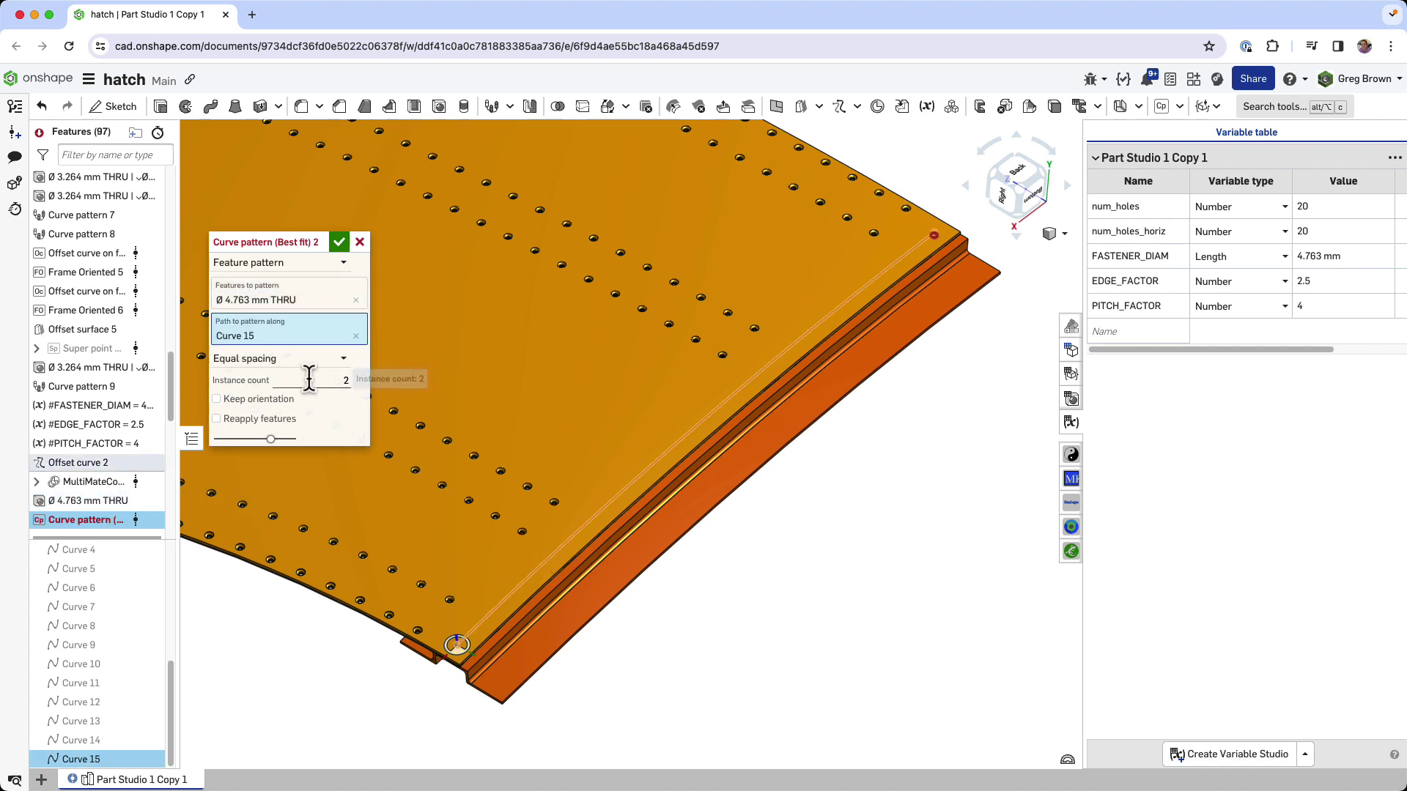
{"action": "left_click", "coordinate": [233, 425]}
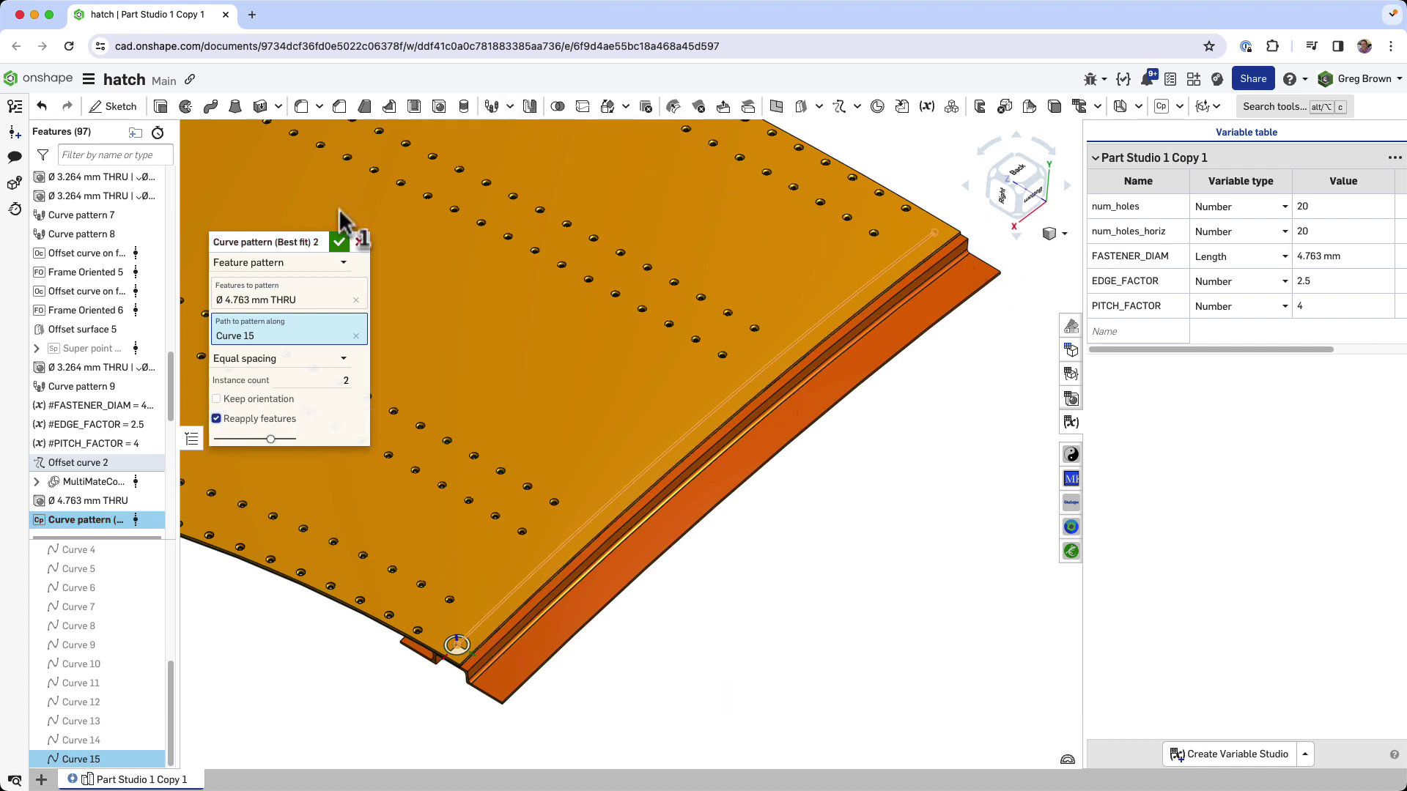
Step: Use Best fit spacing with target pitch #PITCH_FACTOR*#FASTENER_DIAM, enable Keep orientation, and accept the curve pattern
{"action": "left_click", "coordinate": [252, 358]}
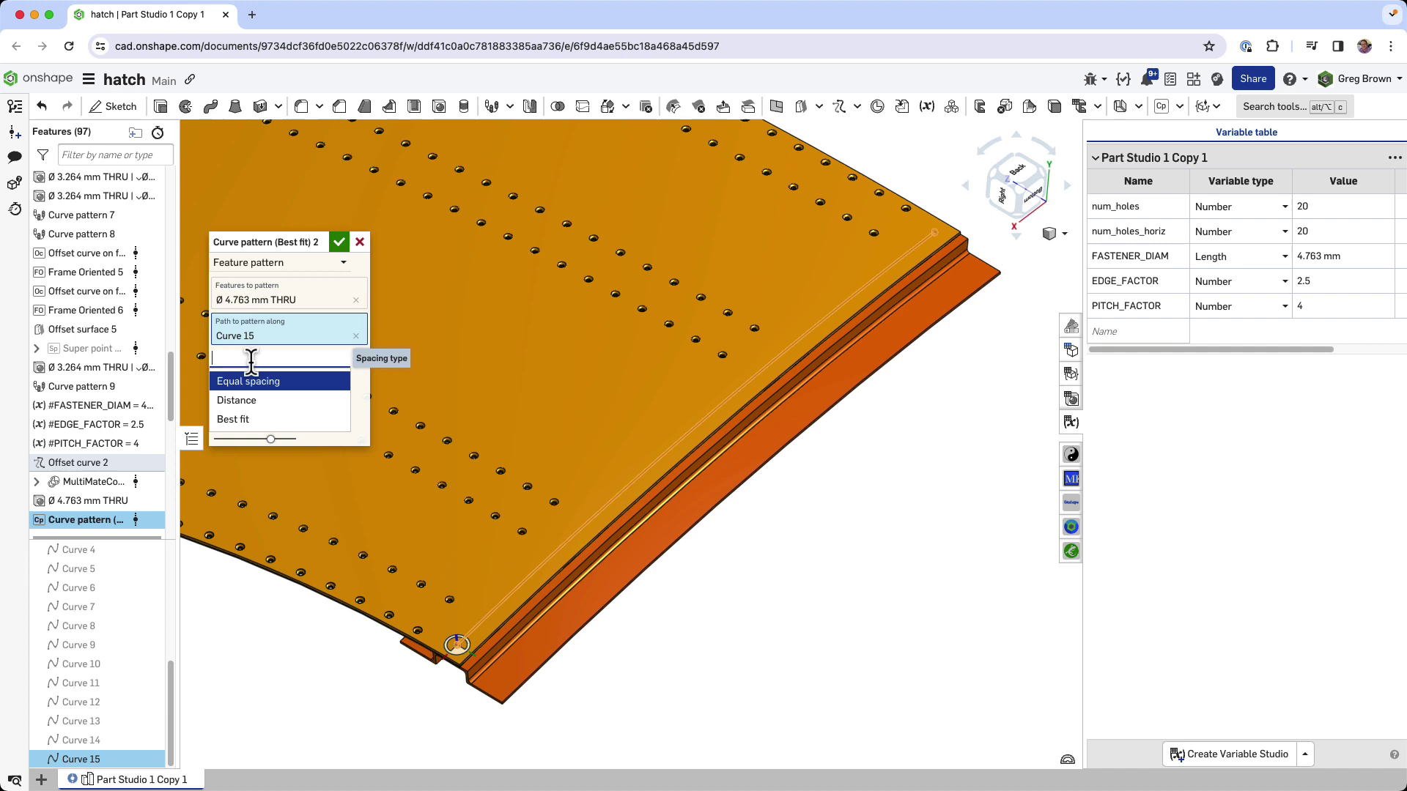
{"action": "left_click", "coordinate": [244, 419]}
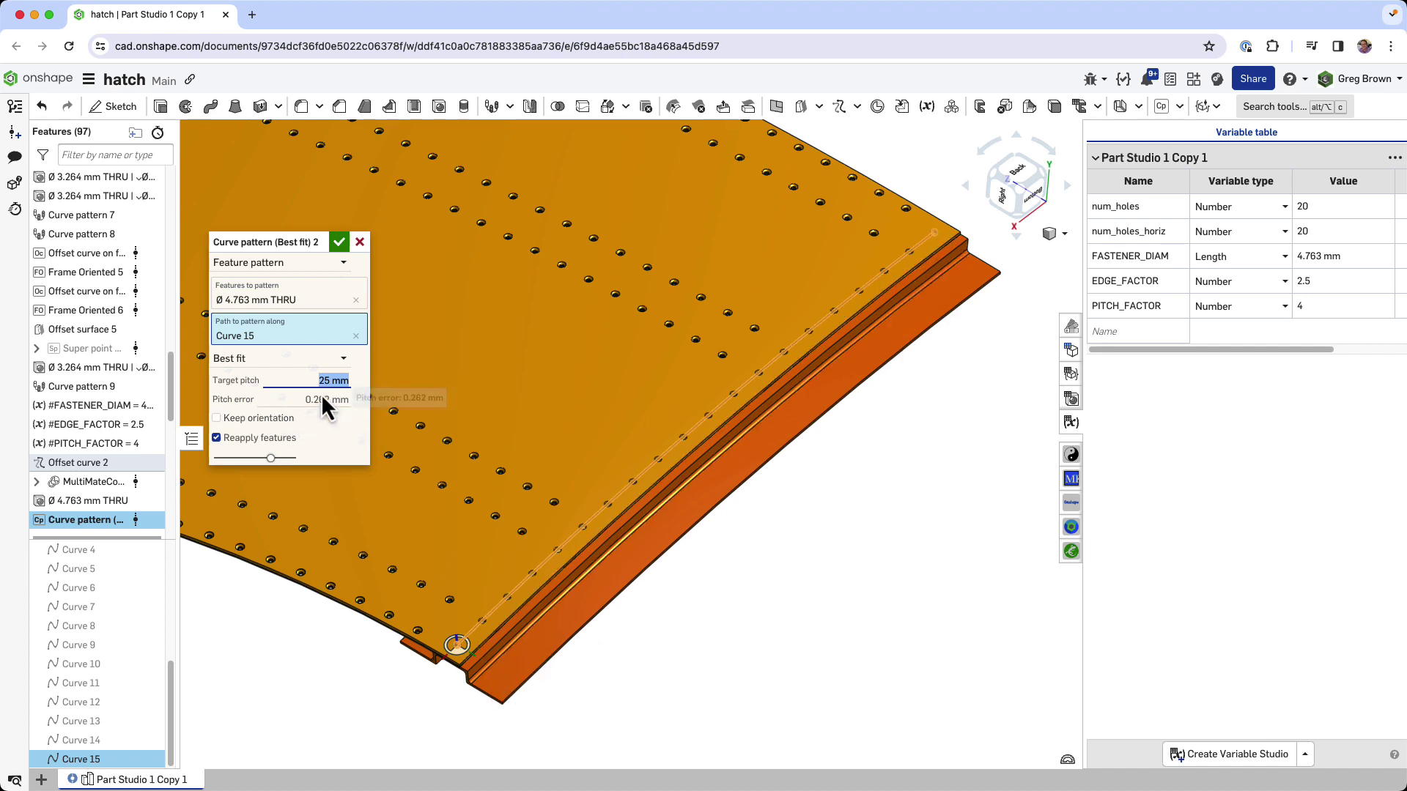
{"action": "type", "text": "#"}
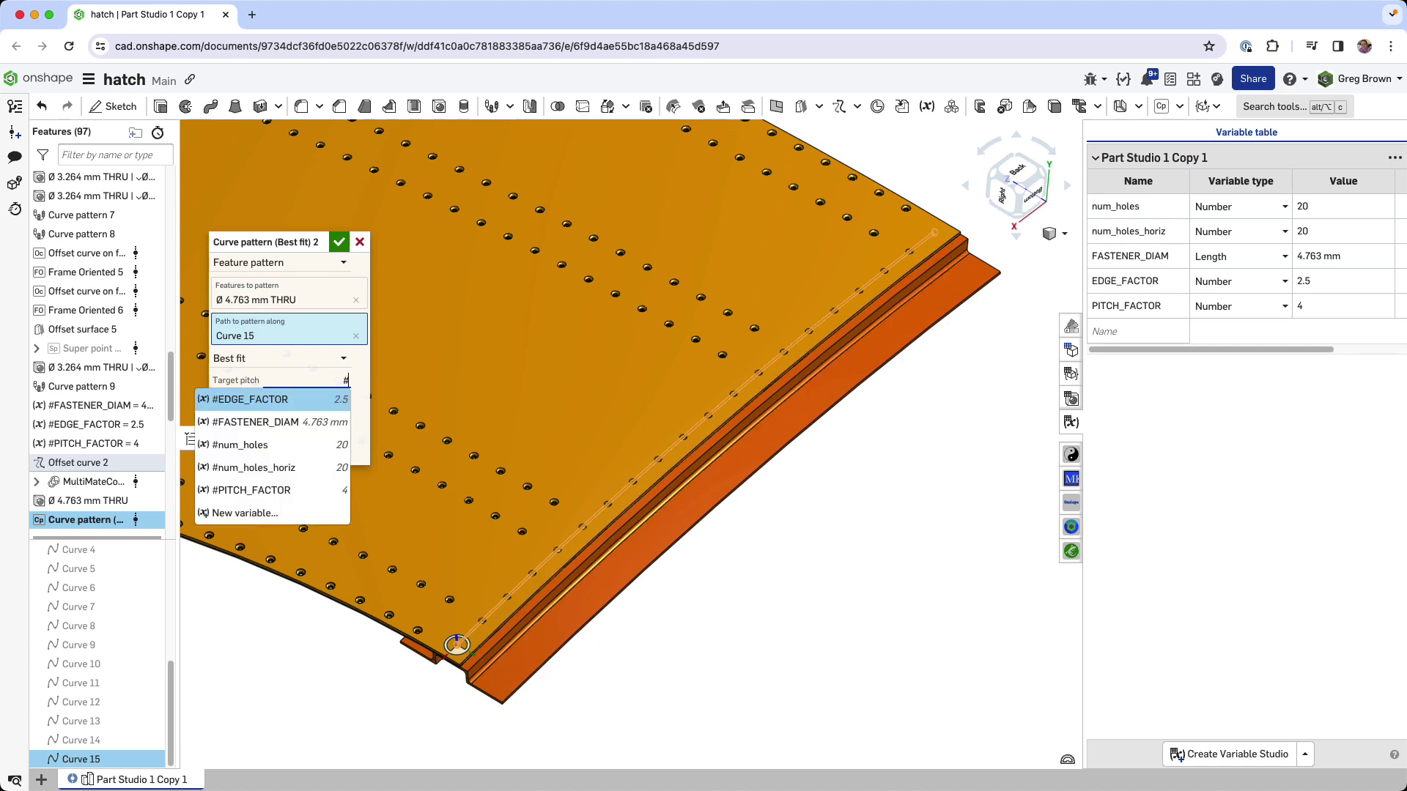
{"action": "left_click", "coordinate": [252, 489]}
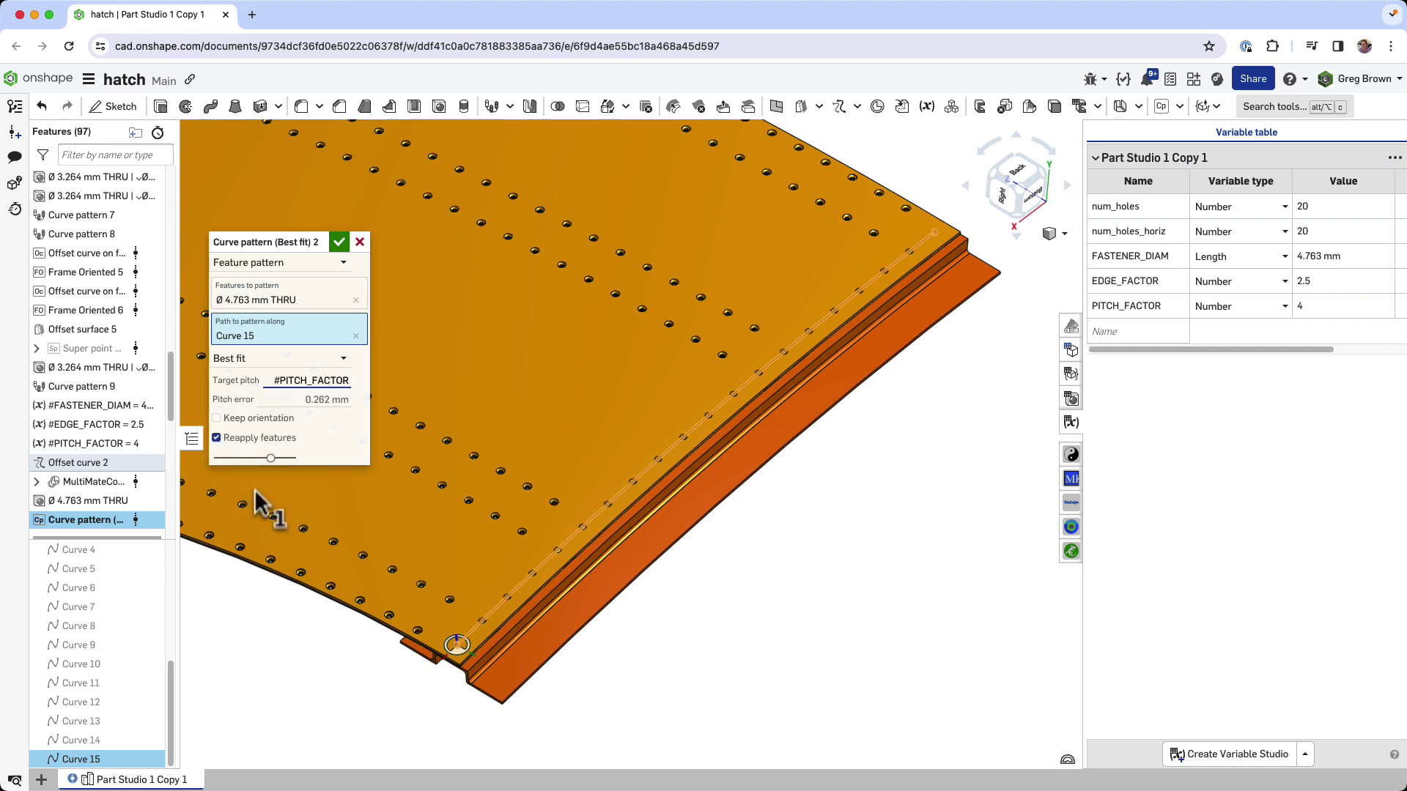
{"action": "type", "text": "*#"}
{"action": "left_click", "coordinate": [290, 423]}
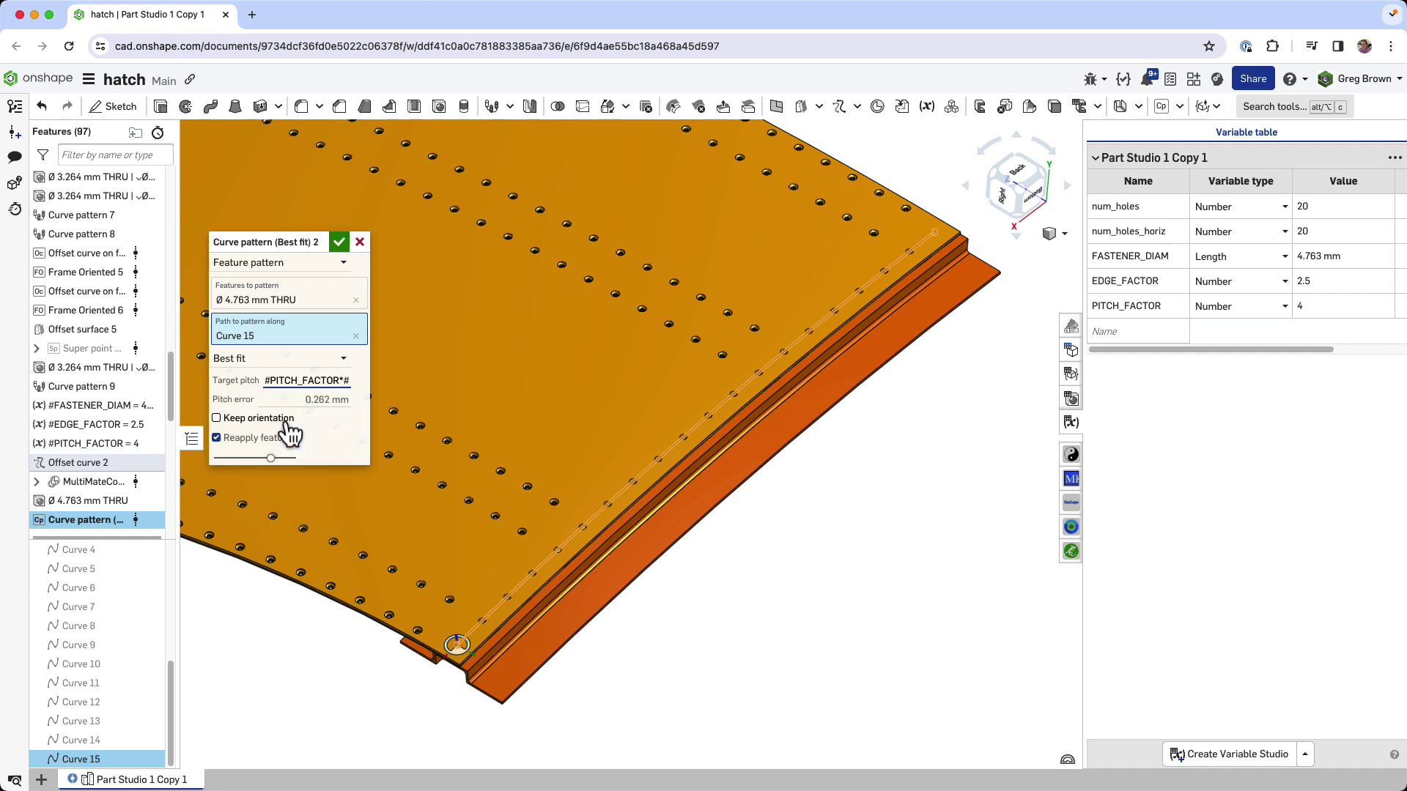
{"action": "key", "text": "Return"}
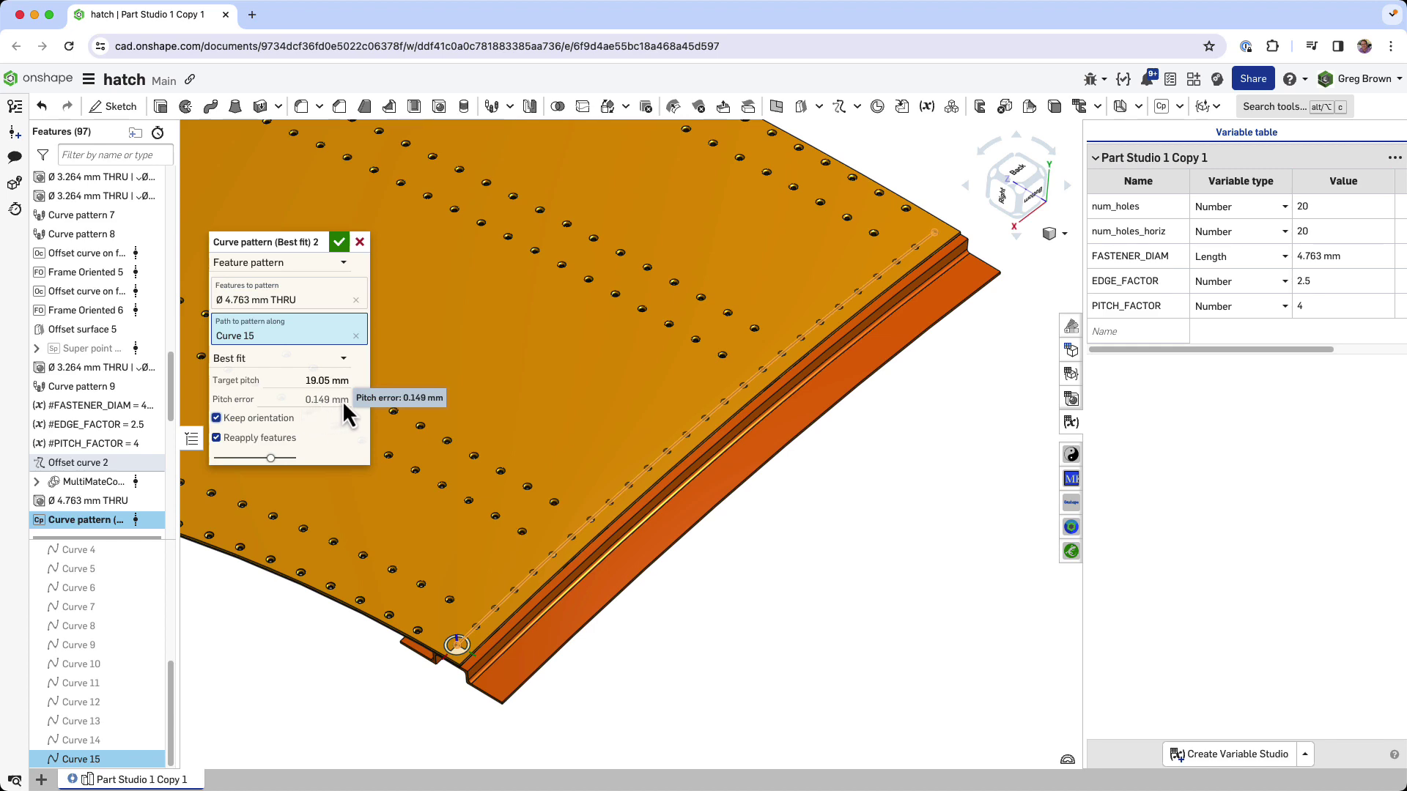
{"action": "left_click", "coordinate": [340, 241]}
Step: Set the FASTENER_DIAM variable to 1/8in and inspect the updated hole row along the skin's lower edge
{"action": "right_click_drag", "start_coordinate": [889, 524], "coordinate": [945, 506]}
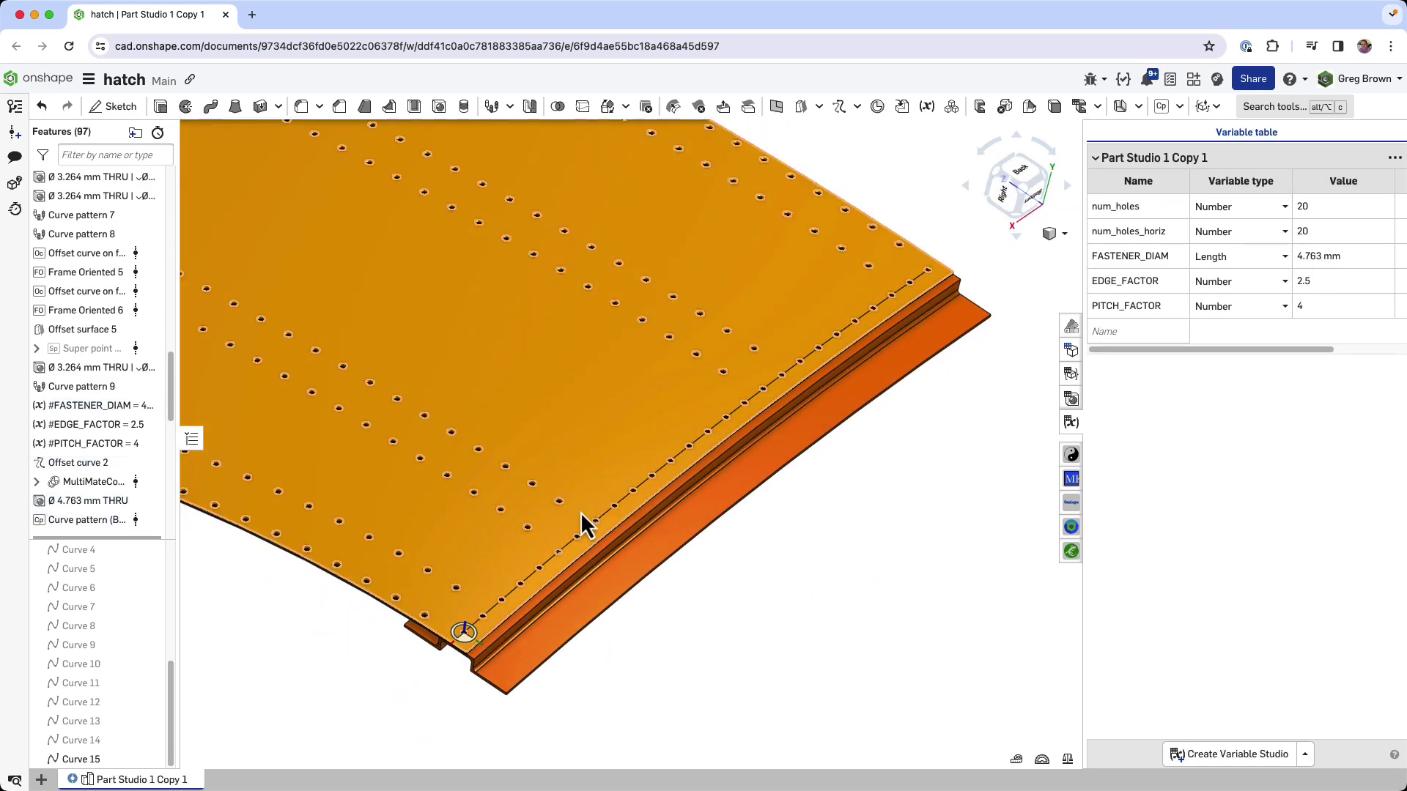
{"action": "left_click", "coordinate": [1327, 255]}
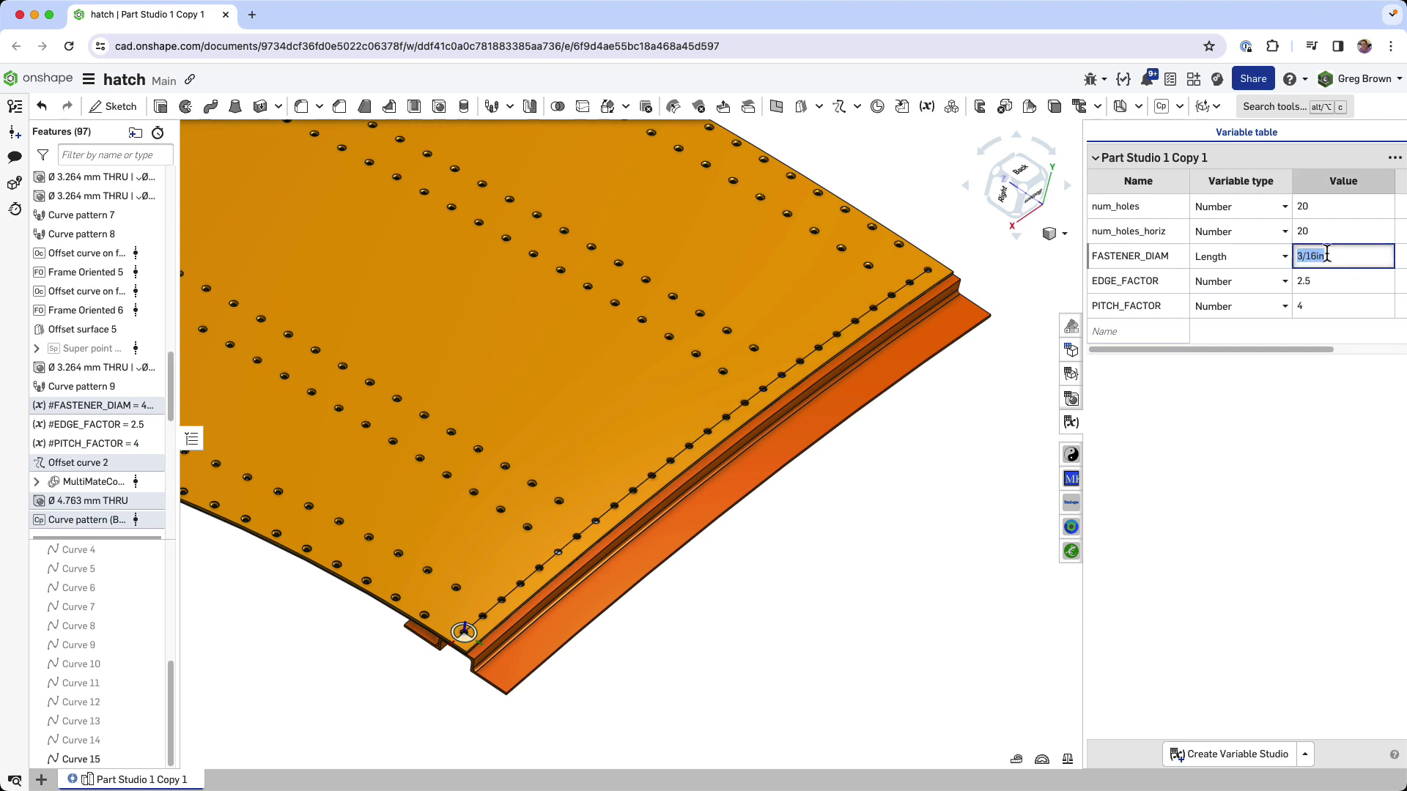
{"action": "type", "text": "1/8in"}
{"action": "key", "text": "Return"}
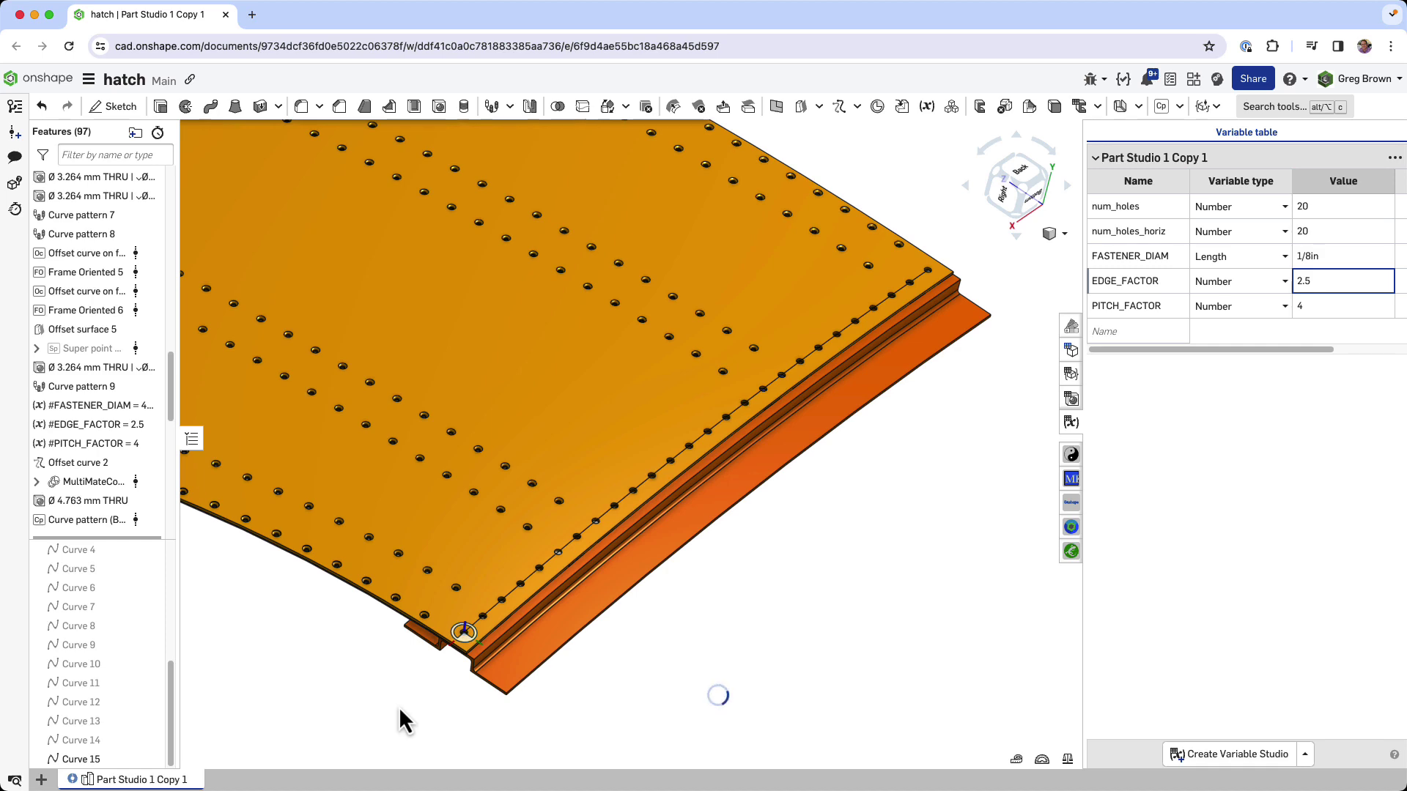
{"action": "right_click_drag", "start_coordinate": [389, 702], "coordinate": [649, 581]}
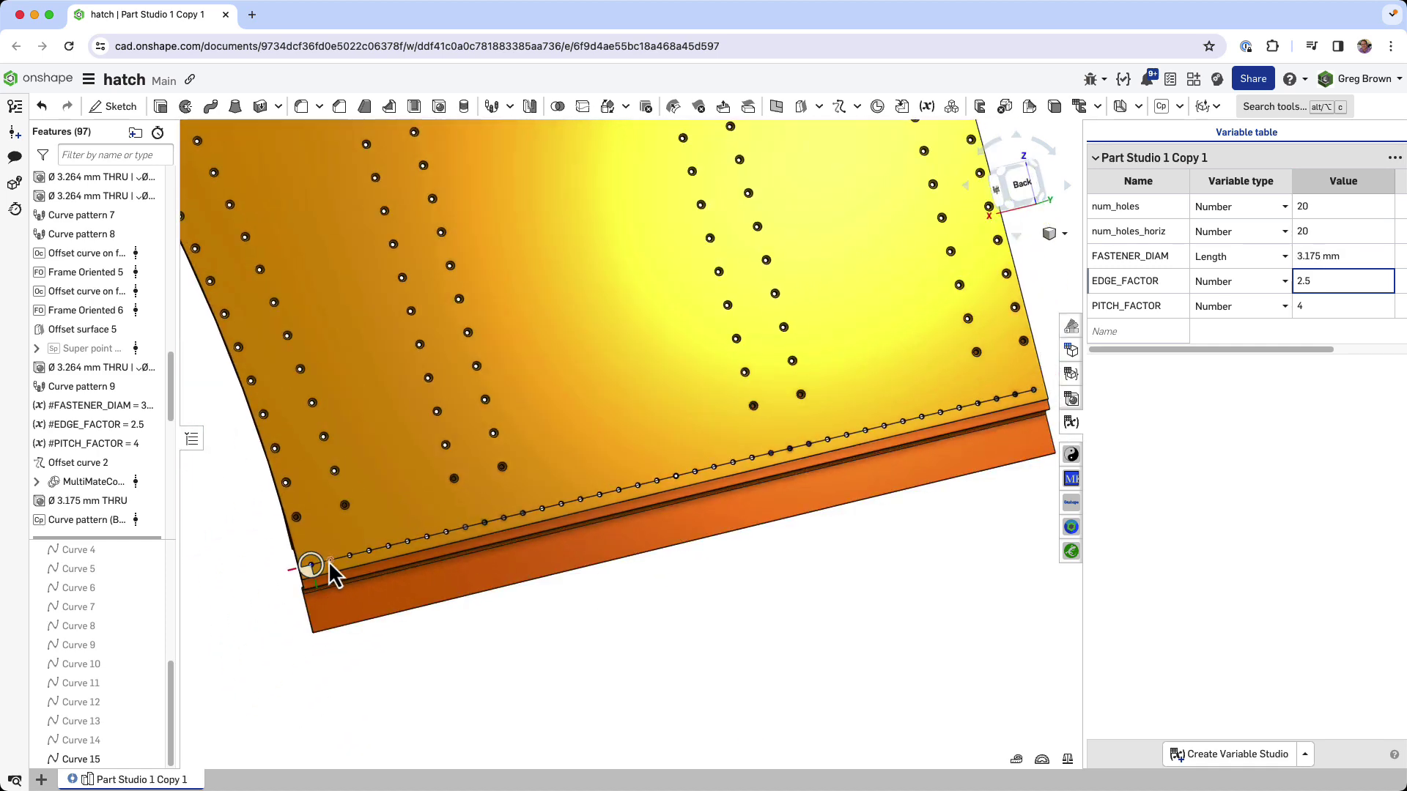
{"action": "scroll", "coordinate": [328, 570], "scroll_direction": "up", "scroll_amount": 5}
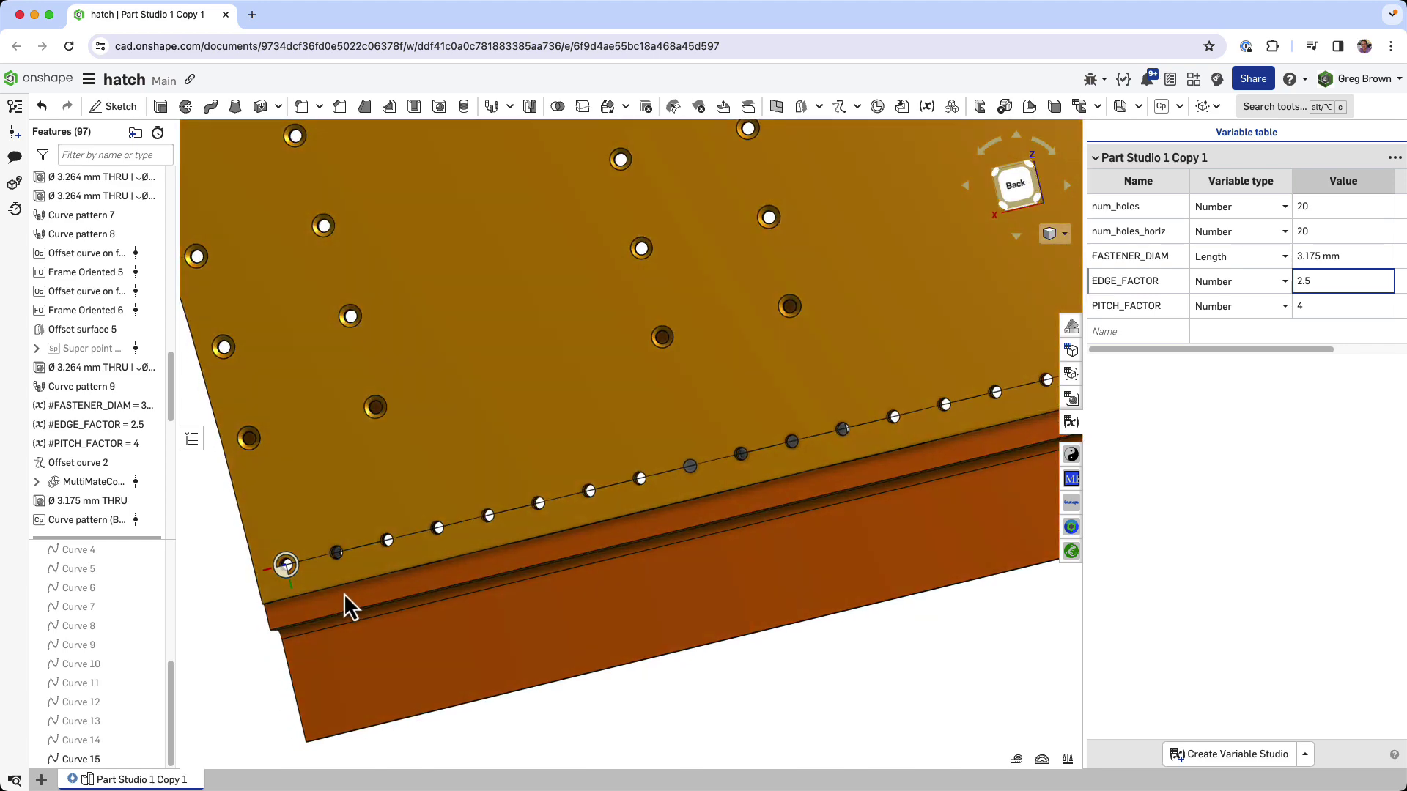
{"action": "right_click_drag", "start_coordinate": [344, 593], "coordinate": [392, 650]}
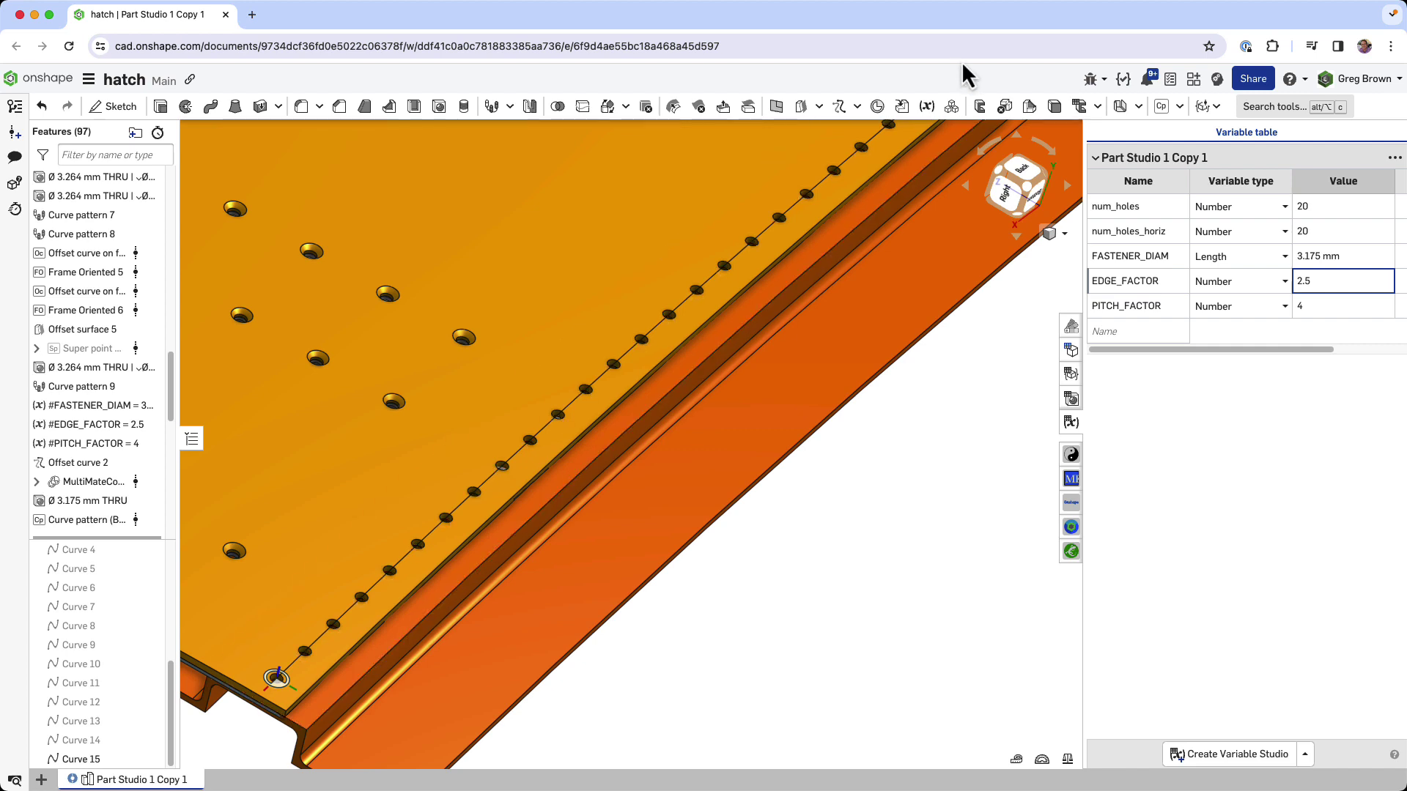
{"action": "left_click", "coordinate": [839, 106]}
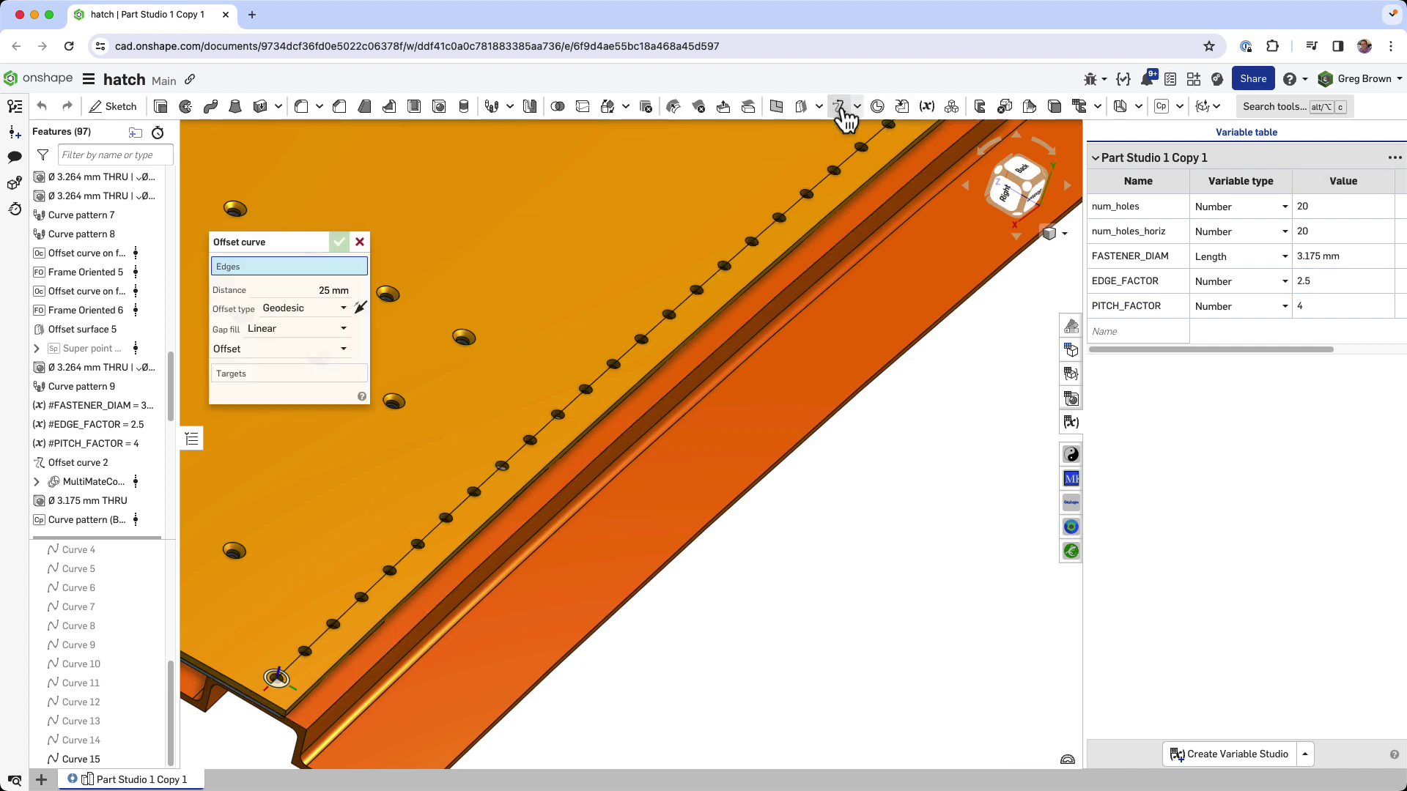
{"action": "left_click", "coordinate": [363, 244]}
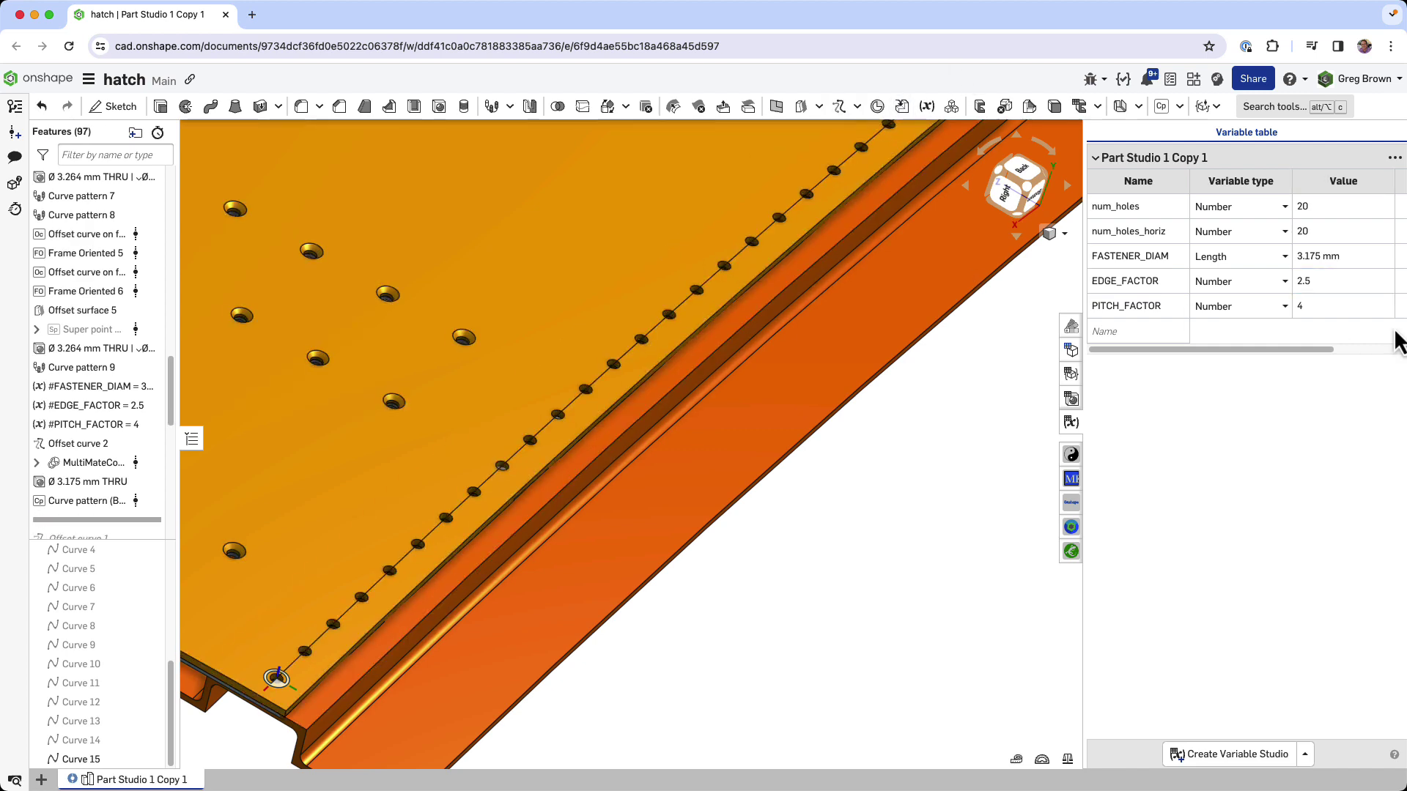